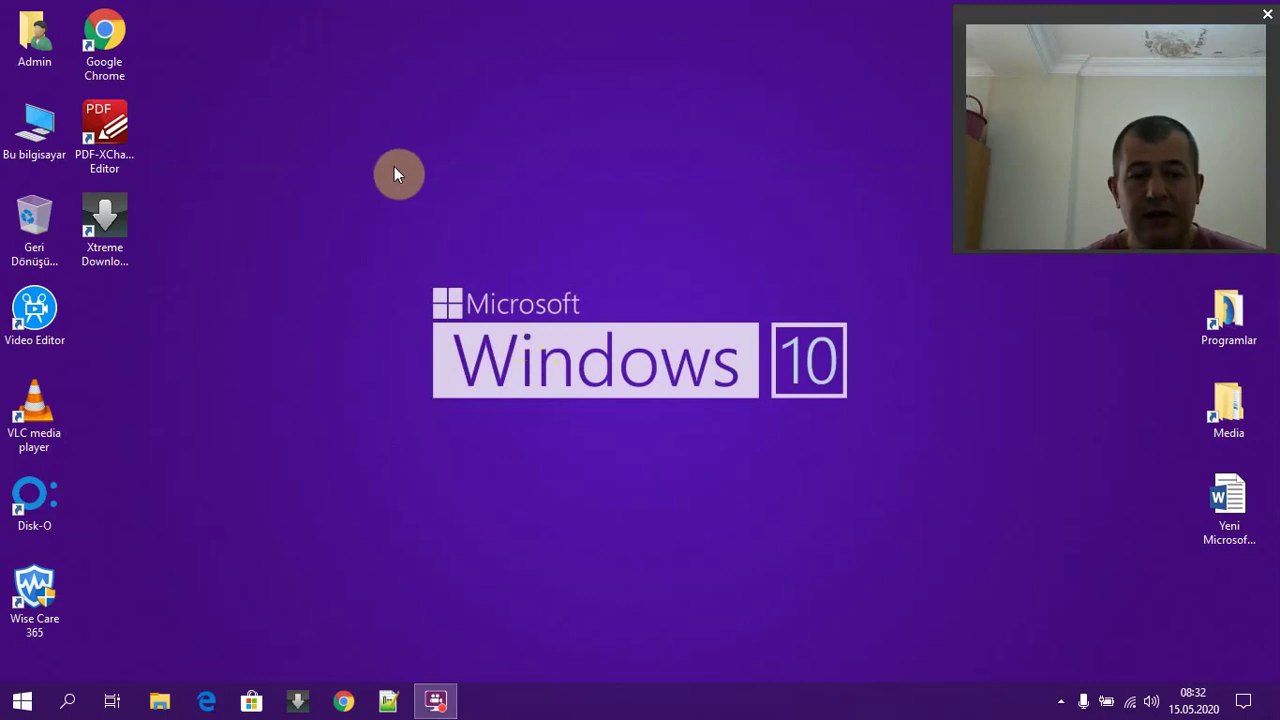
Open the dialog for turning Windows features on or off from Control Panel's Programlar ve Özellikler.
left_click(22, 701)
left_click(377, 464)
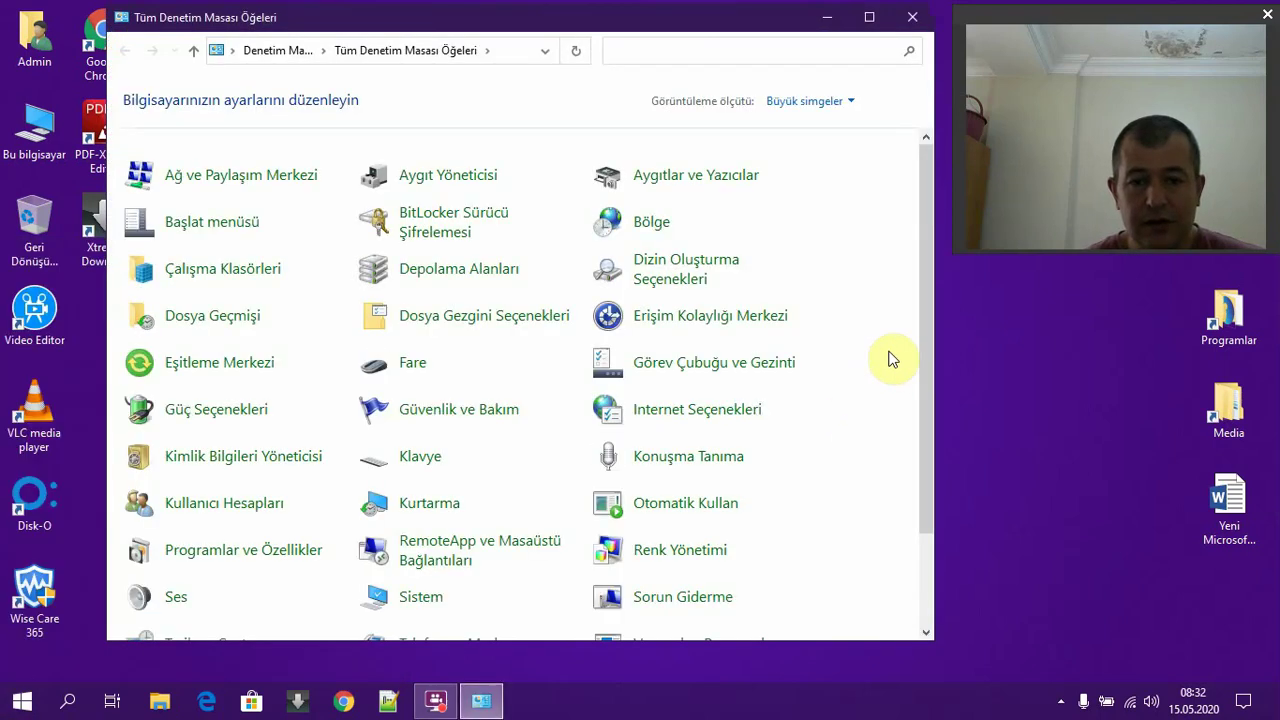
left_click_drag(930, 316, 911, 443)
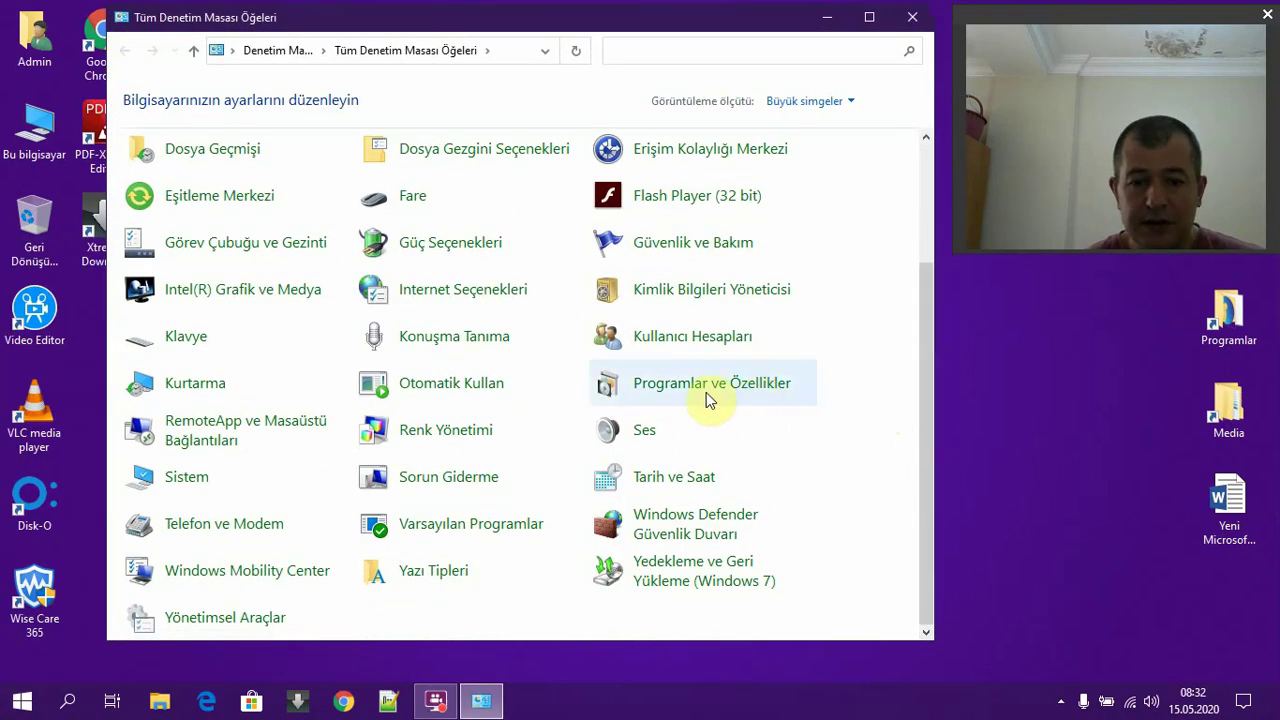
left_click(752, 388)
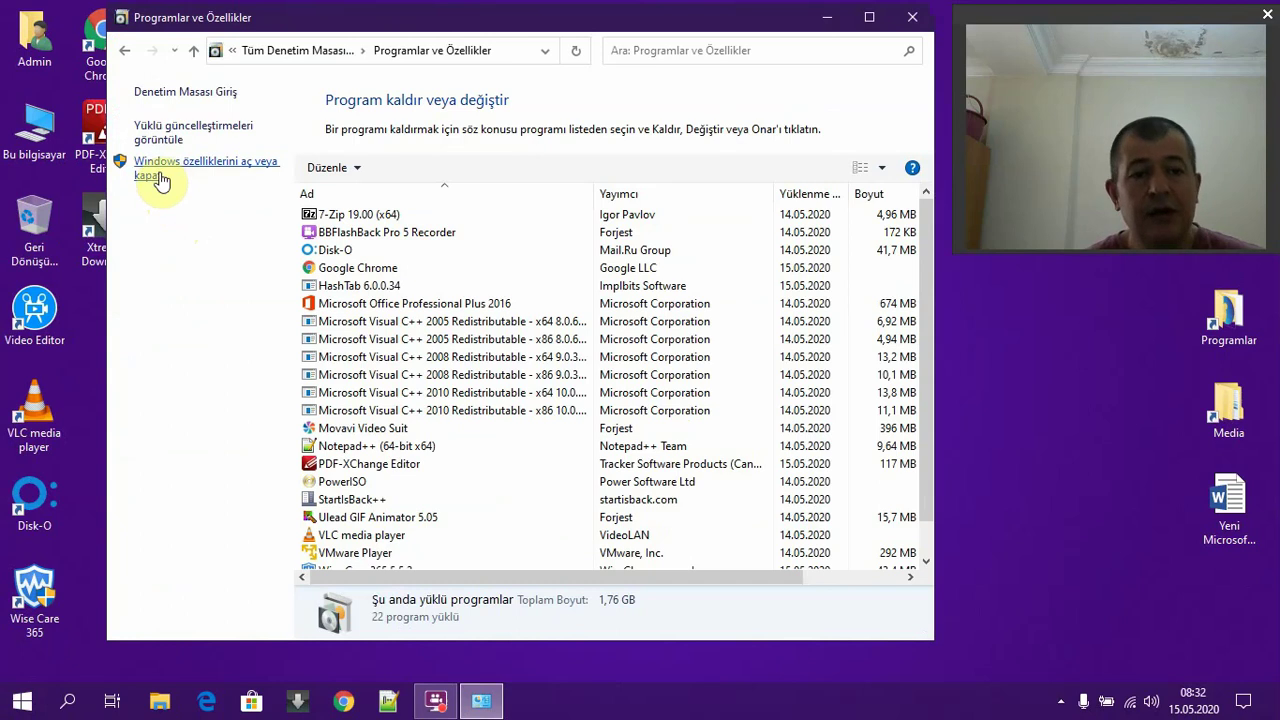
left_click(158, 176)
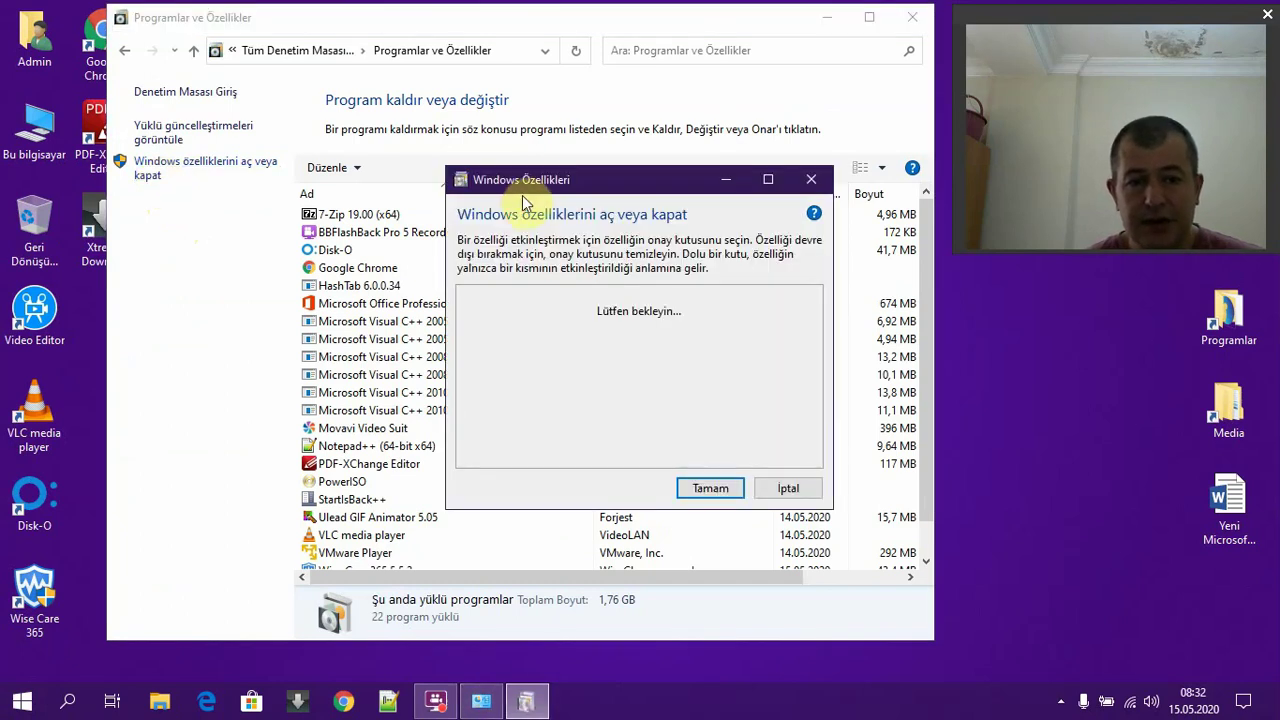
Move and enlarge the Windows Özellikleri dialog so that most of its feature list fits on screen.
left_click_drag(522, 183, 360, 166)
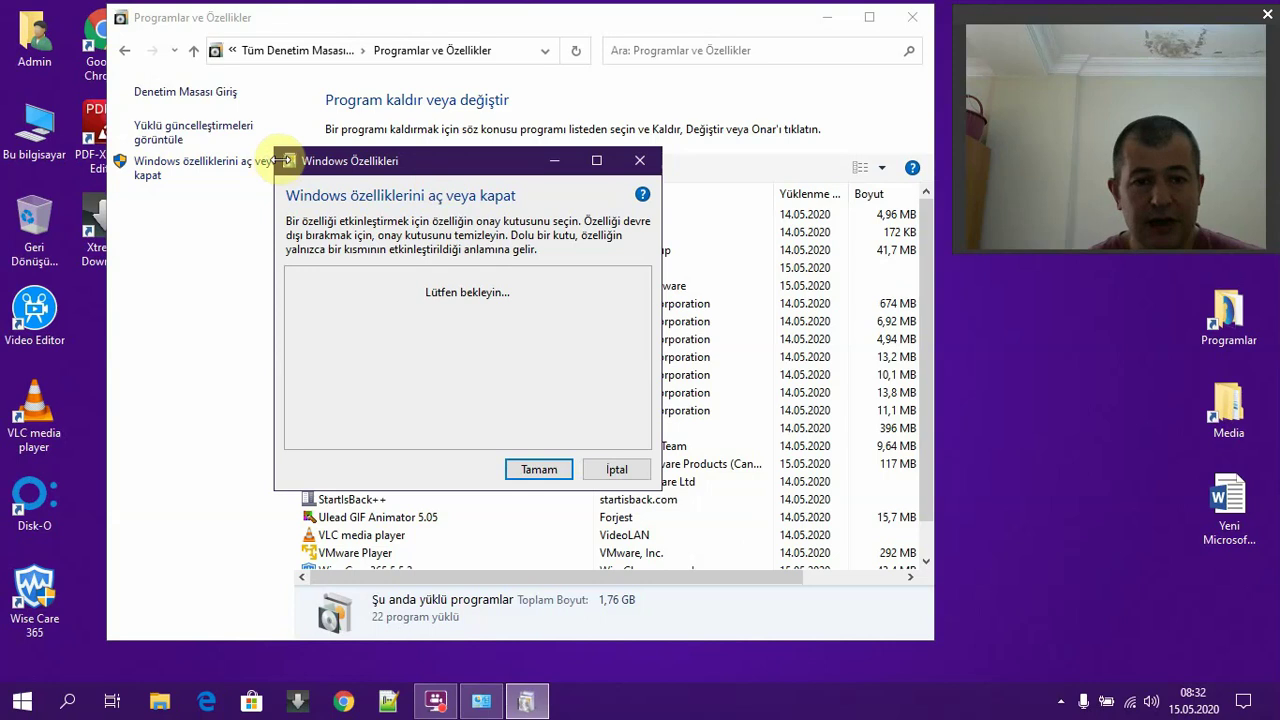
left_click_drag(275, 149, 105, 2)
left_click_drag(650, 195, 631, 380)
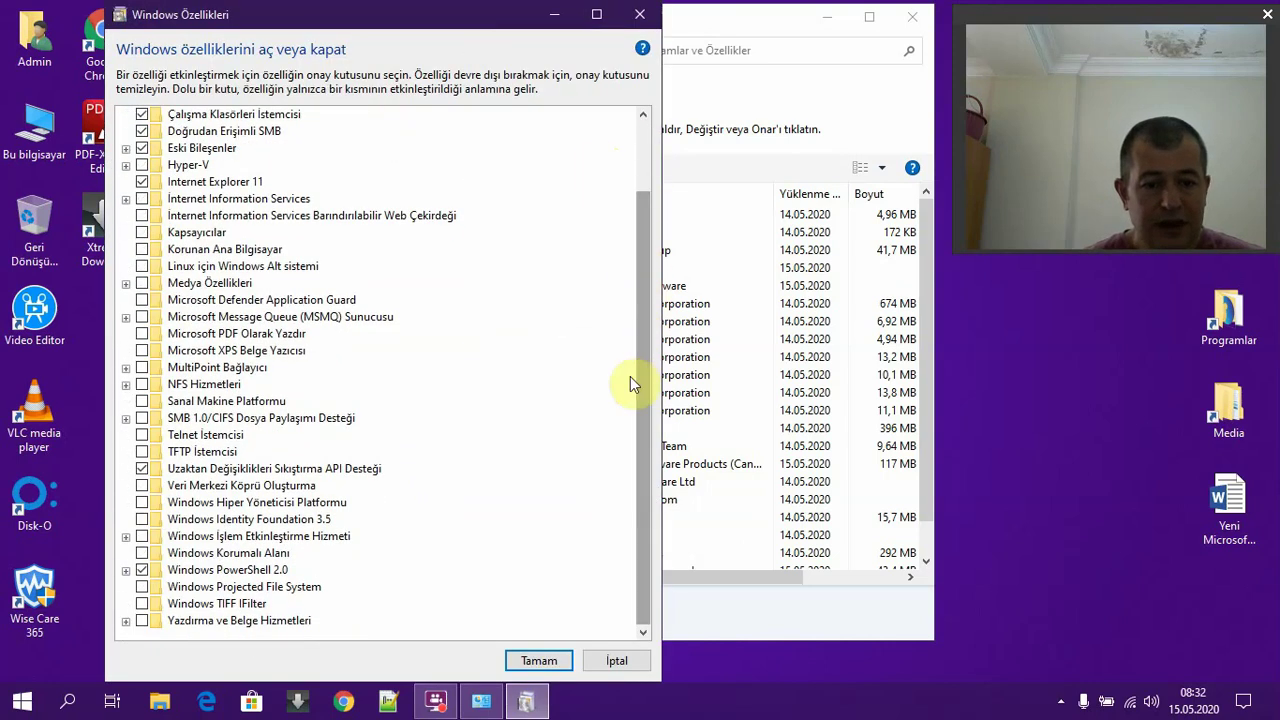
Enable the printing features Yazdırma ve Belge Hizmetleri, Microsoft XPS Belge Yazıcısı and Microsoft PDF Olarak Yazdır.
left_click(125, 621)
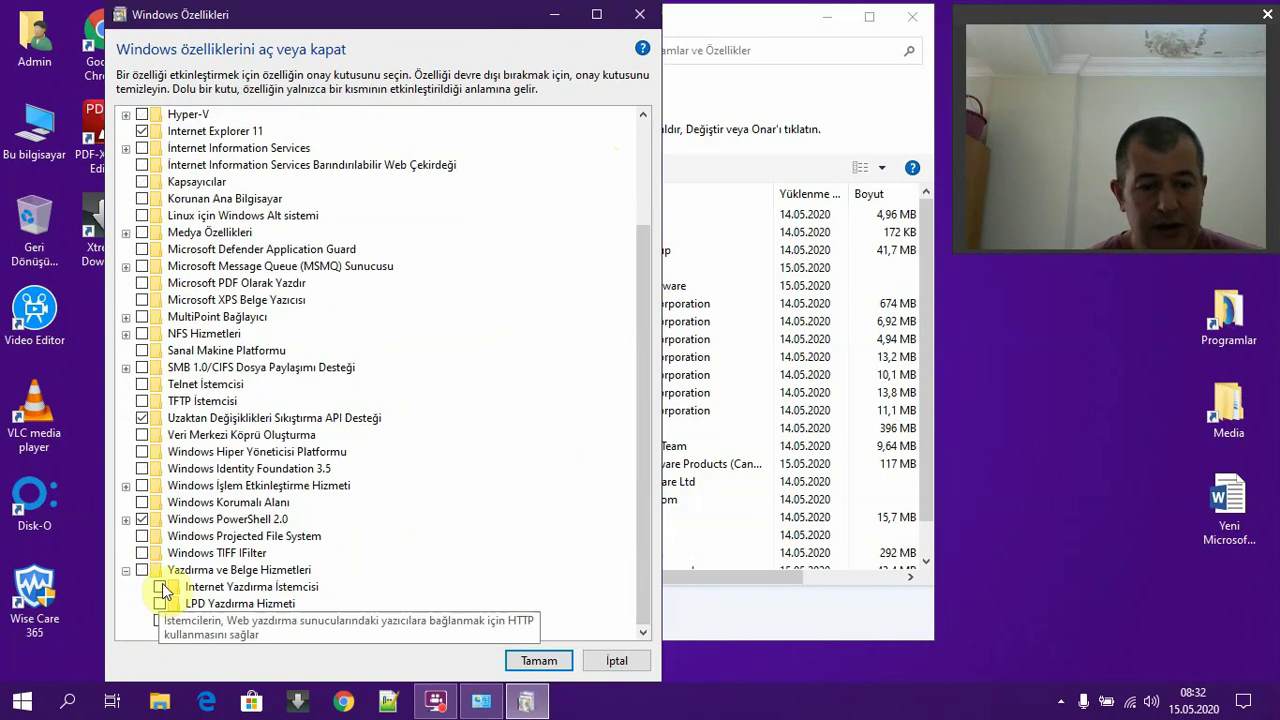
left_click(141, 571)
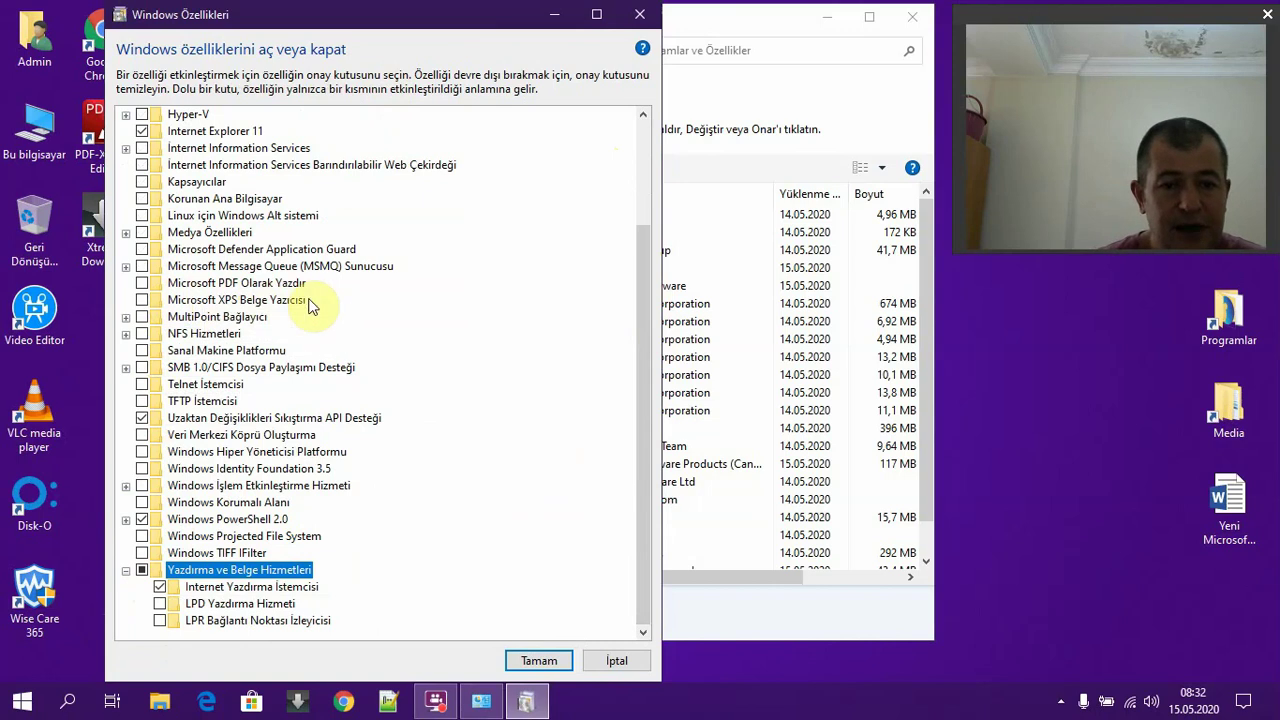
left_click(142, 298)
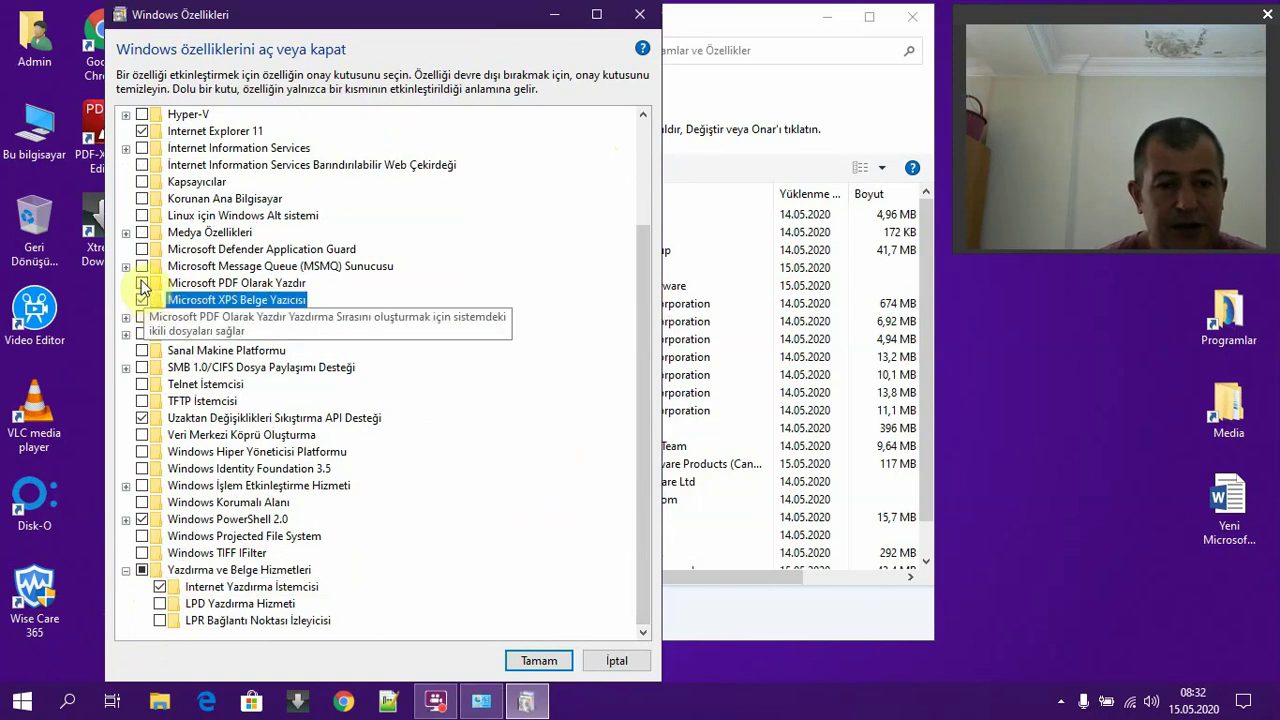
left_click(143, 285)
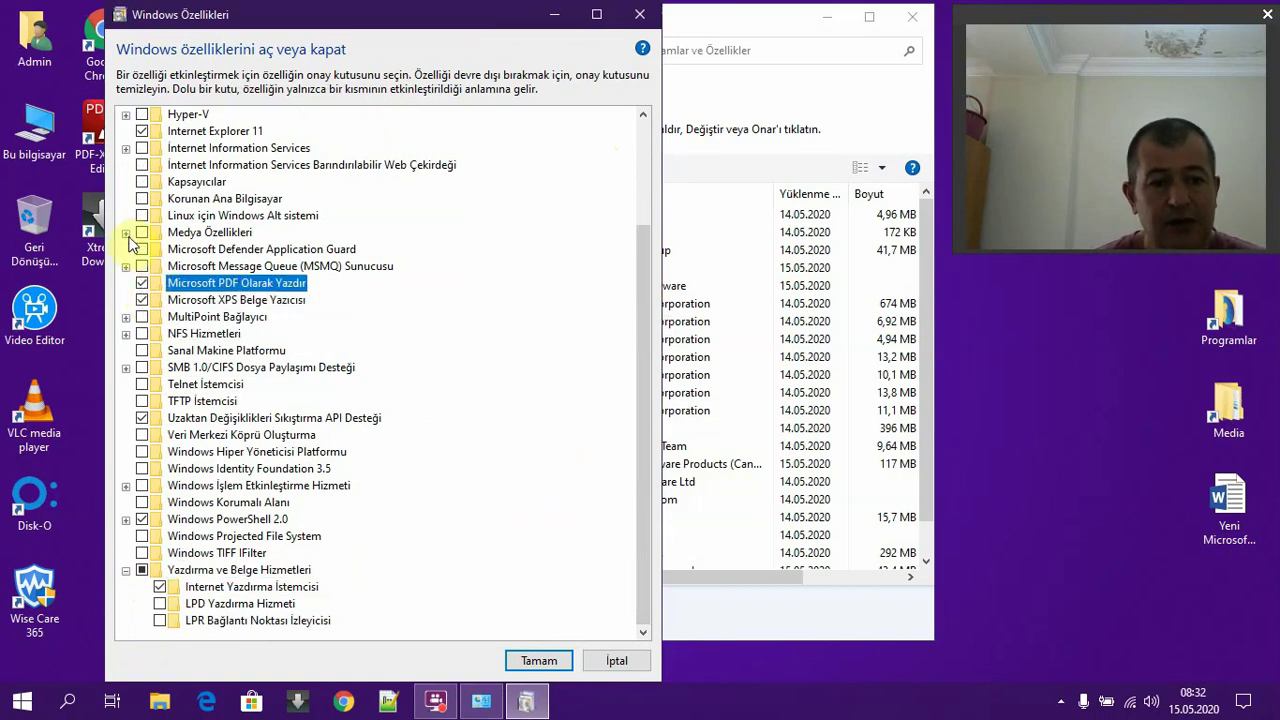
Enable Windows Media Player under Medya Özellikleri and inspect the DirectPlay entry under Eski Bileşenler.
left_click(126, 233)
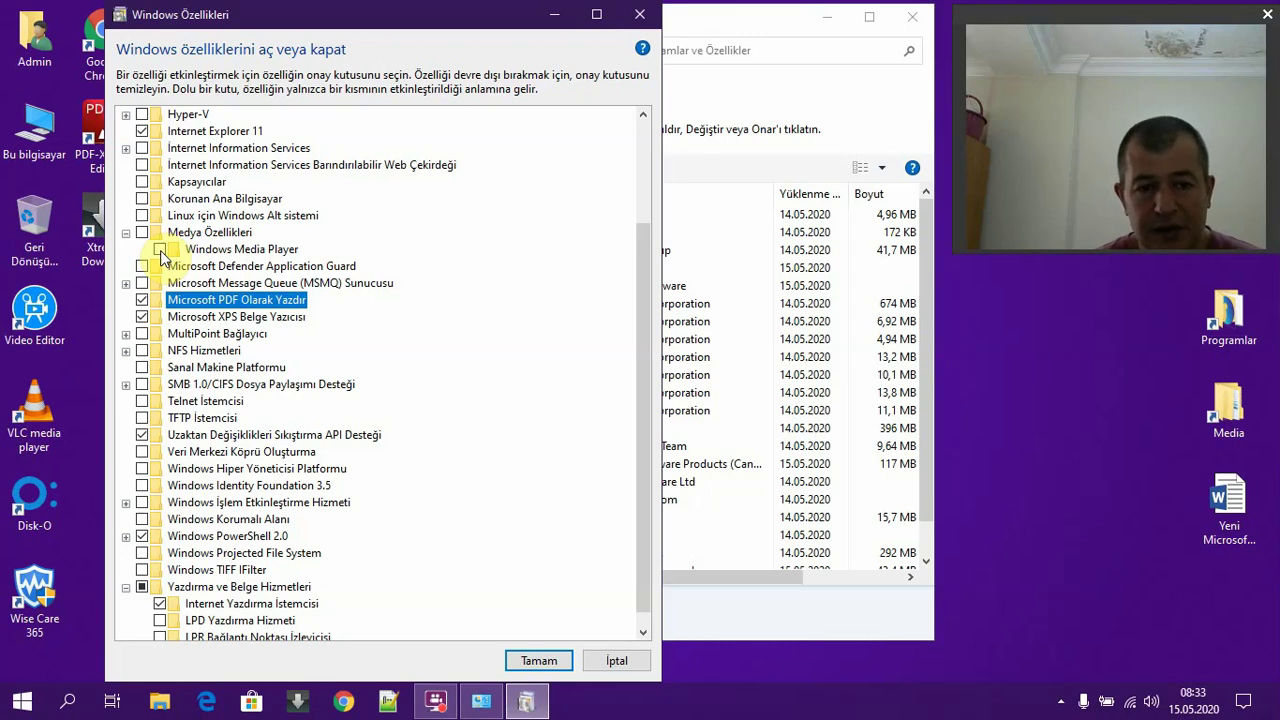
left_click(160, 250)
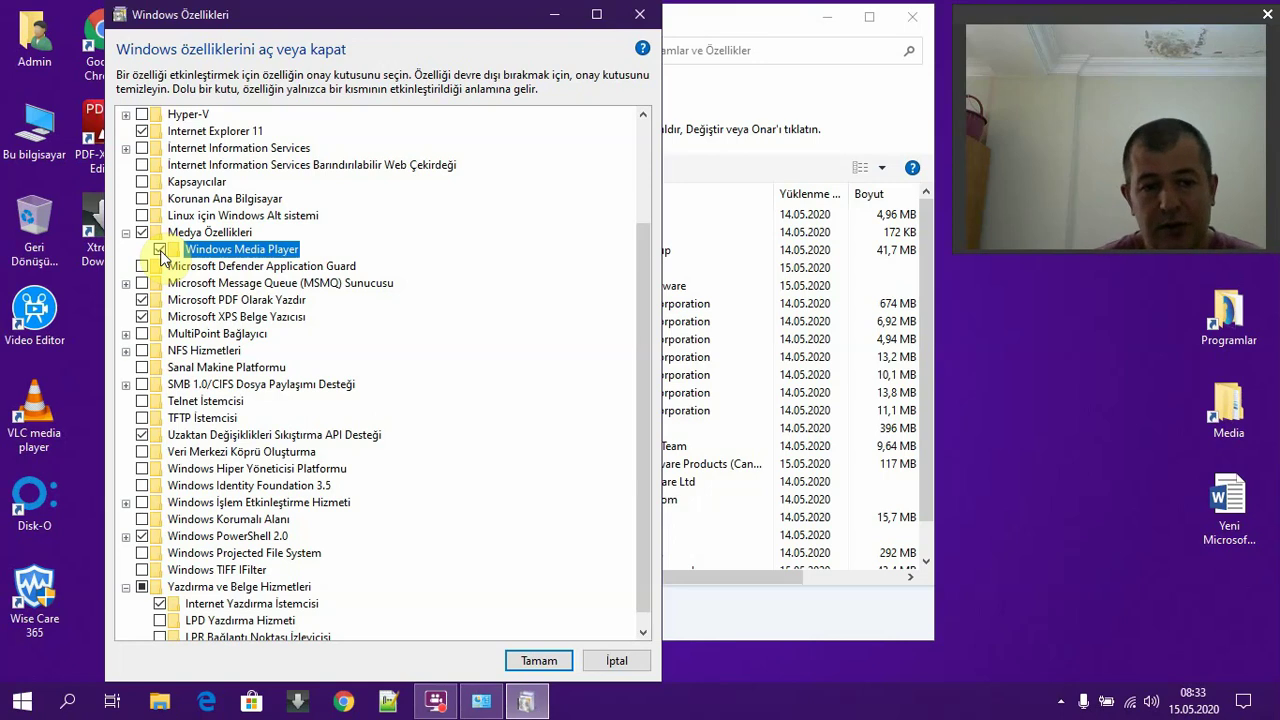
scroll(160, 250, "up", 3)
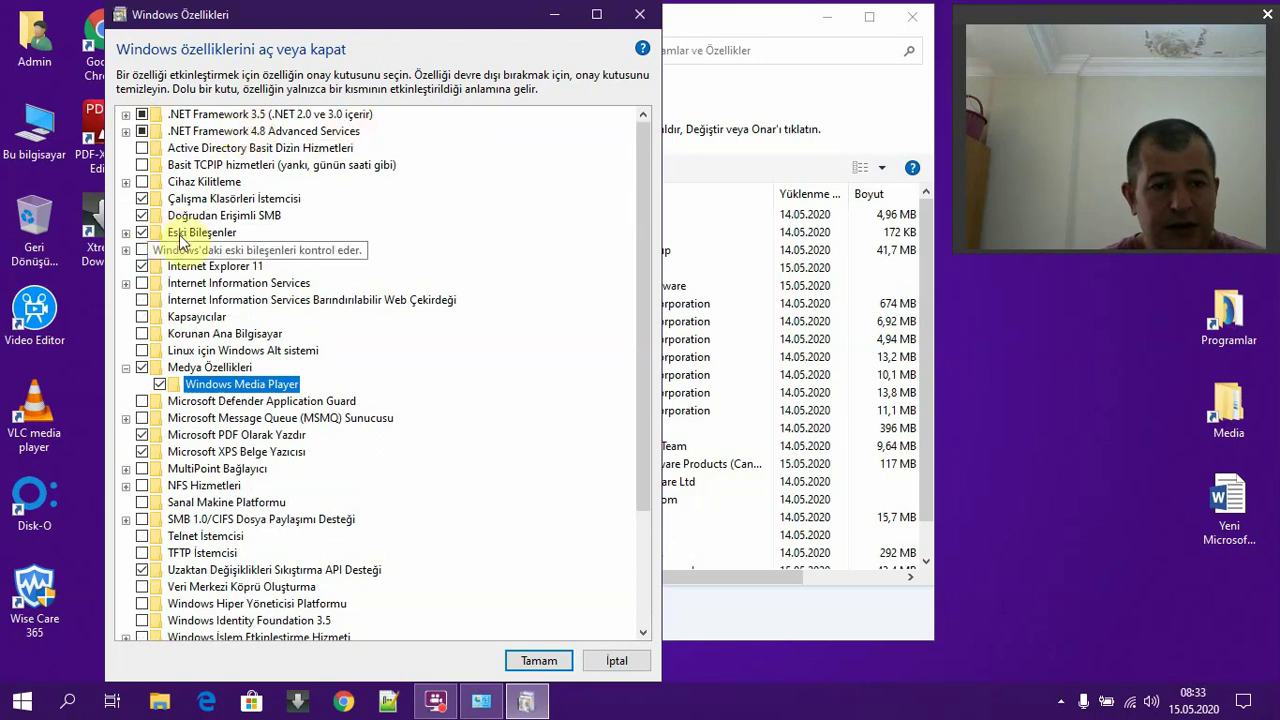
left_click(126, 232)
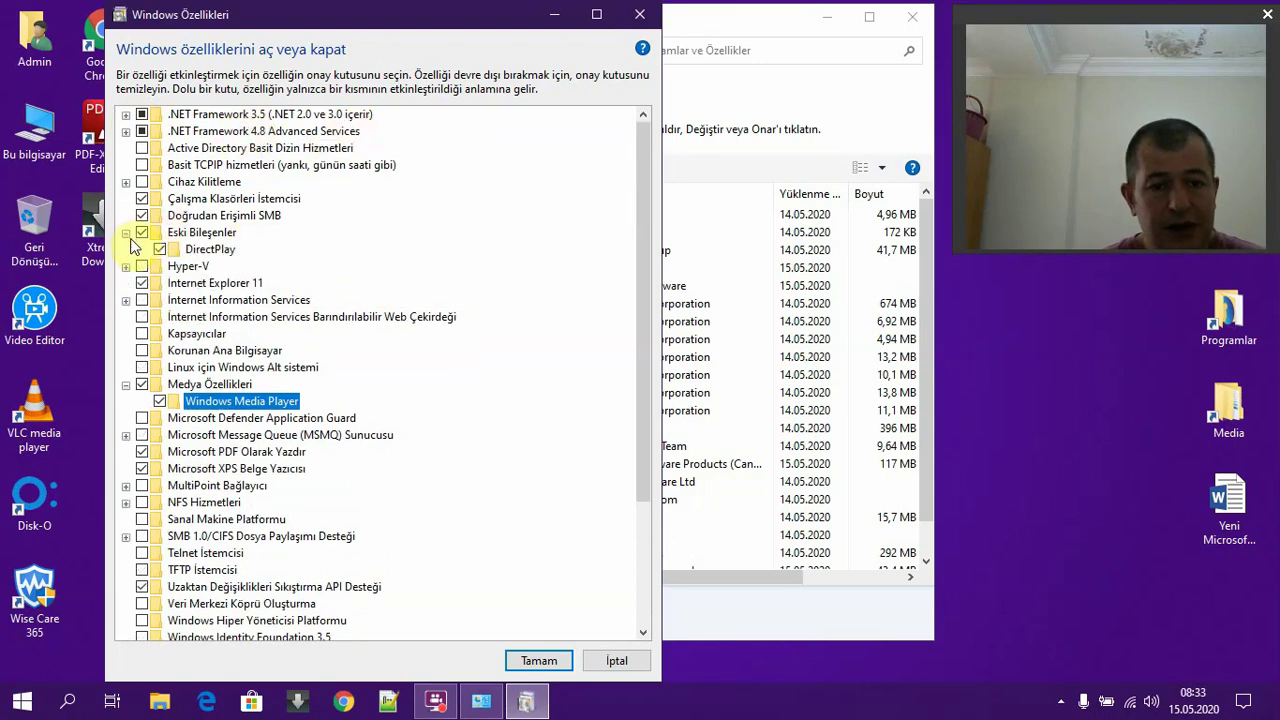
left_click(208, 249)
Review the Yazdırma ve Belge Hizmetleri selection and close the Windows features dialog without applying any changes.
scroll(294, 477, "down", 2)
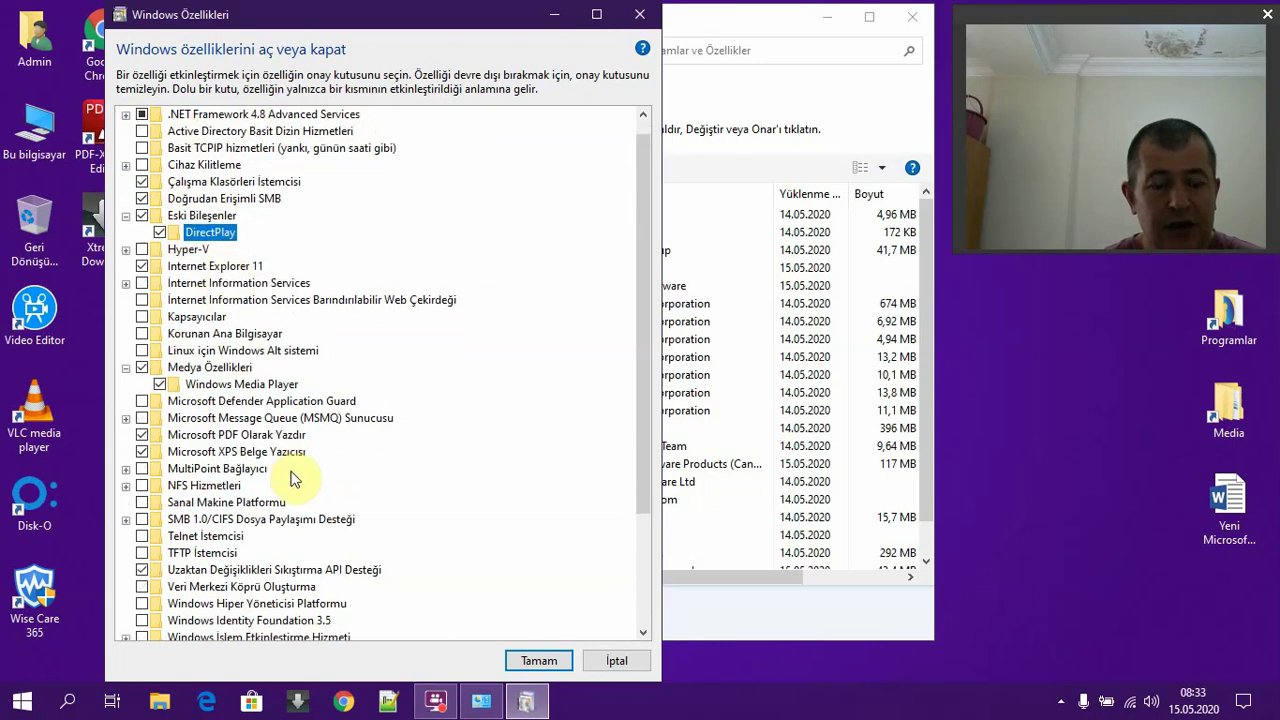
scroll(185, 500, "down", 1)
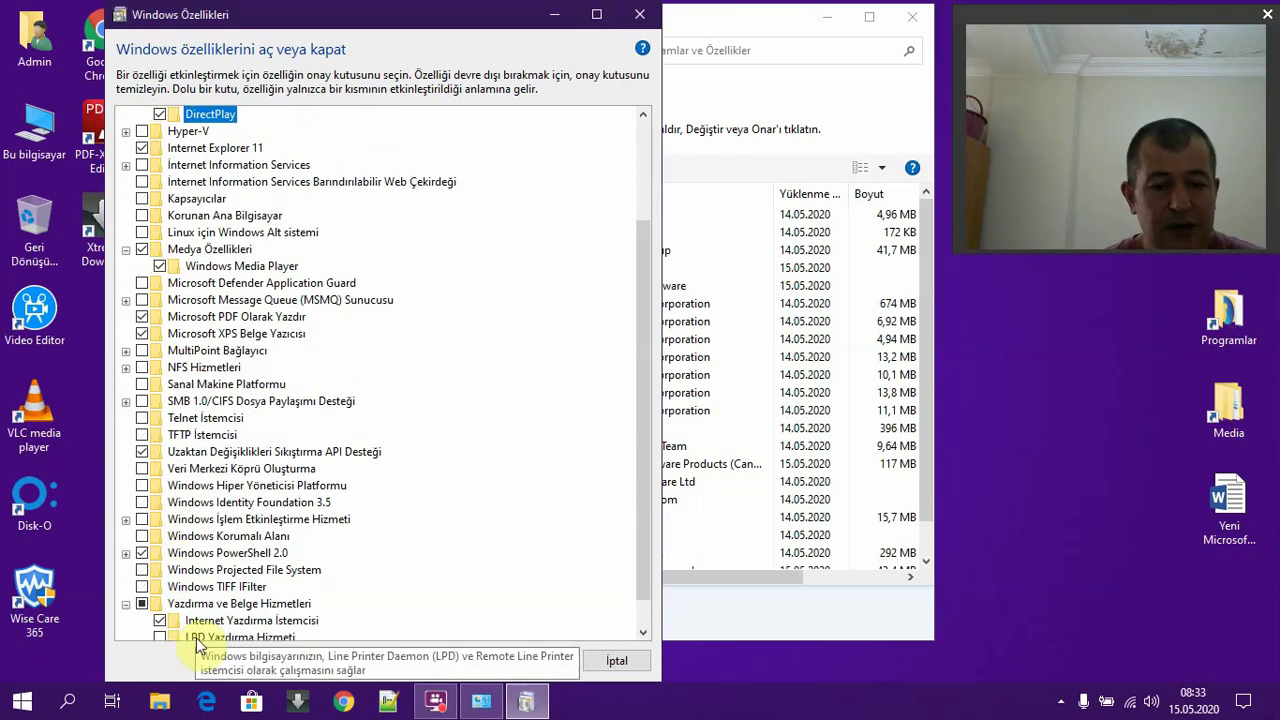
scroll(187, 530, "down", 1)
left_click(142, 569)
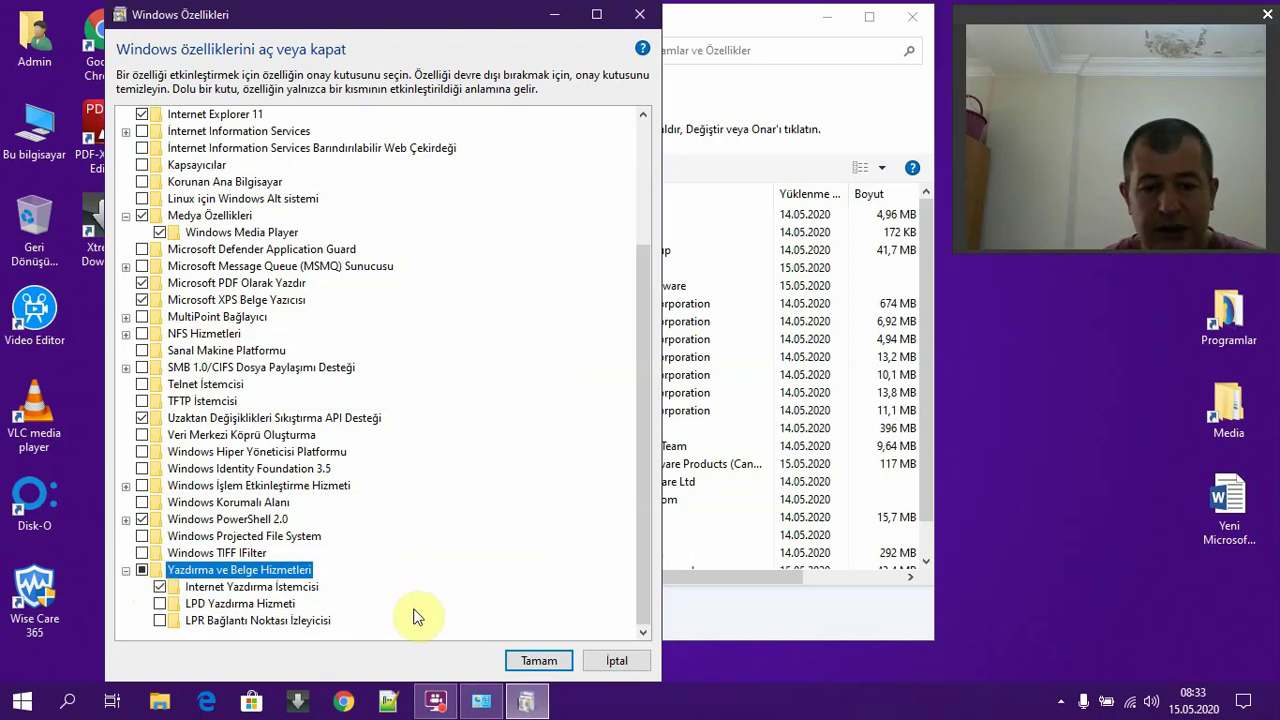
left_click(617, 661)
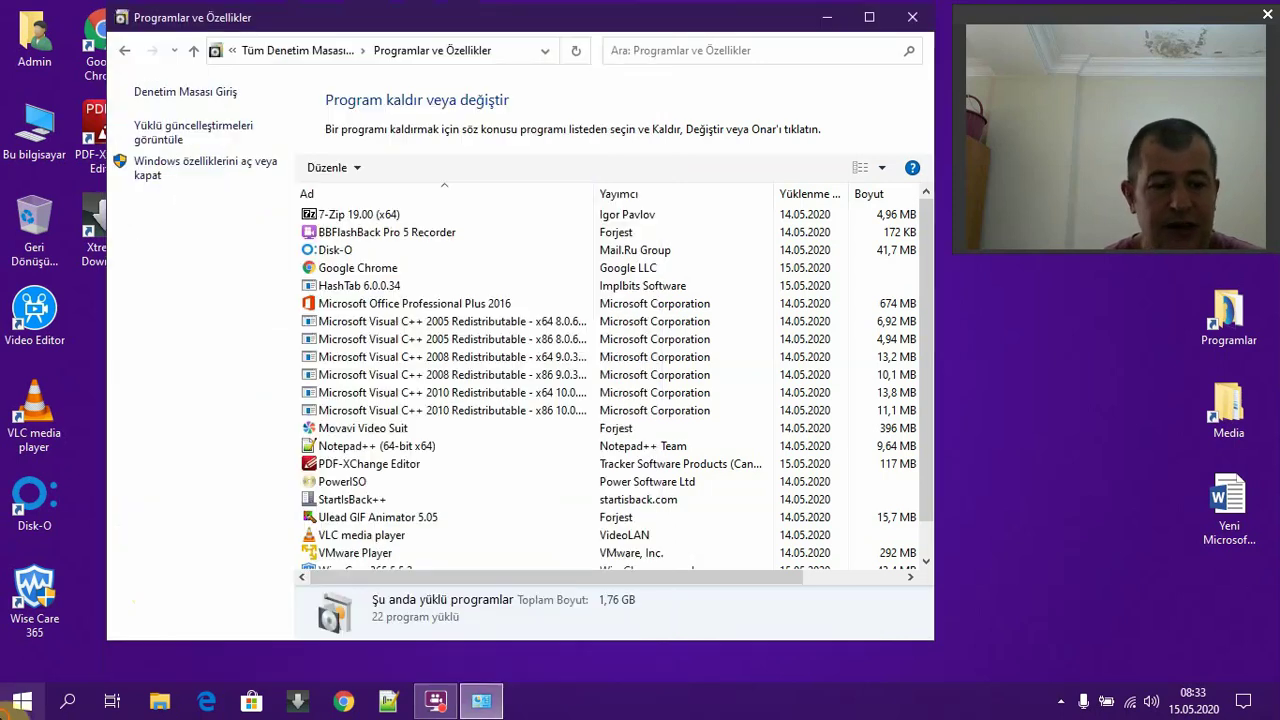
Examine the Fax, Microsoft Print to PDF and Microsoft XPS Document Writer printers in Aygıtlar ve Yazıcılar, and close the window.
left_click(22, 701)
left_click(300, 530)
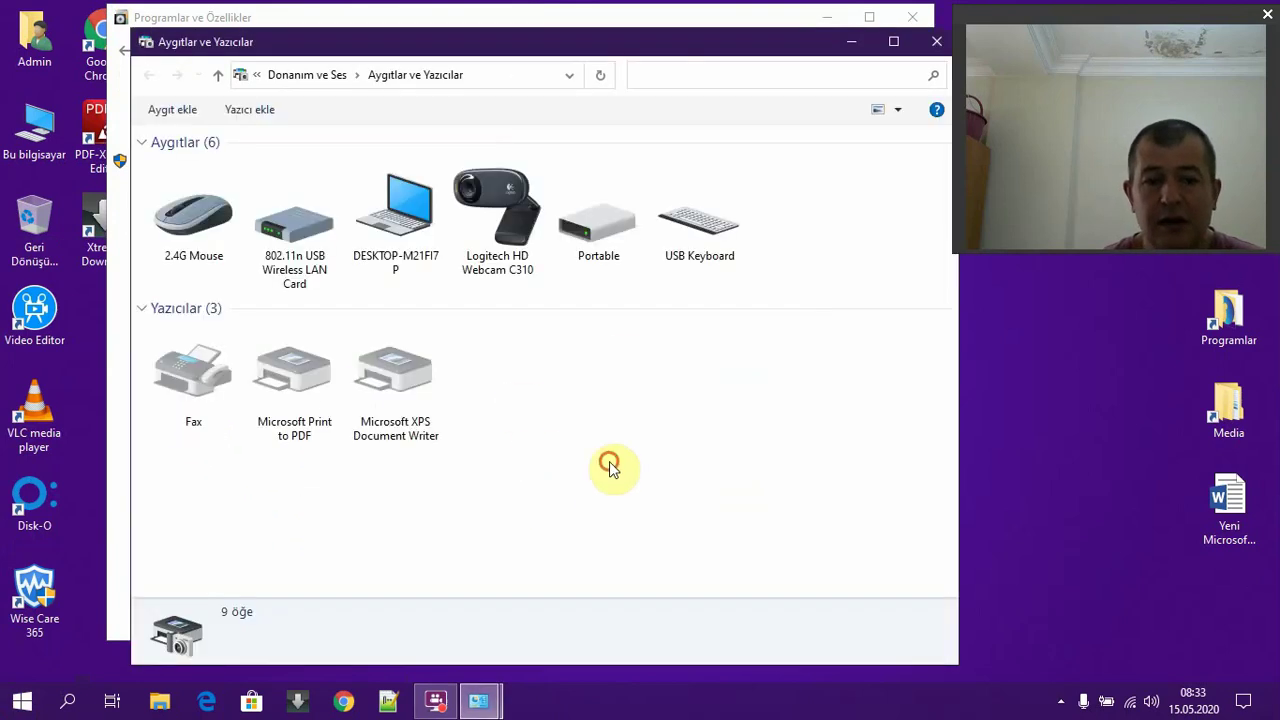
left_click_drag(612, 464, 72, 392)
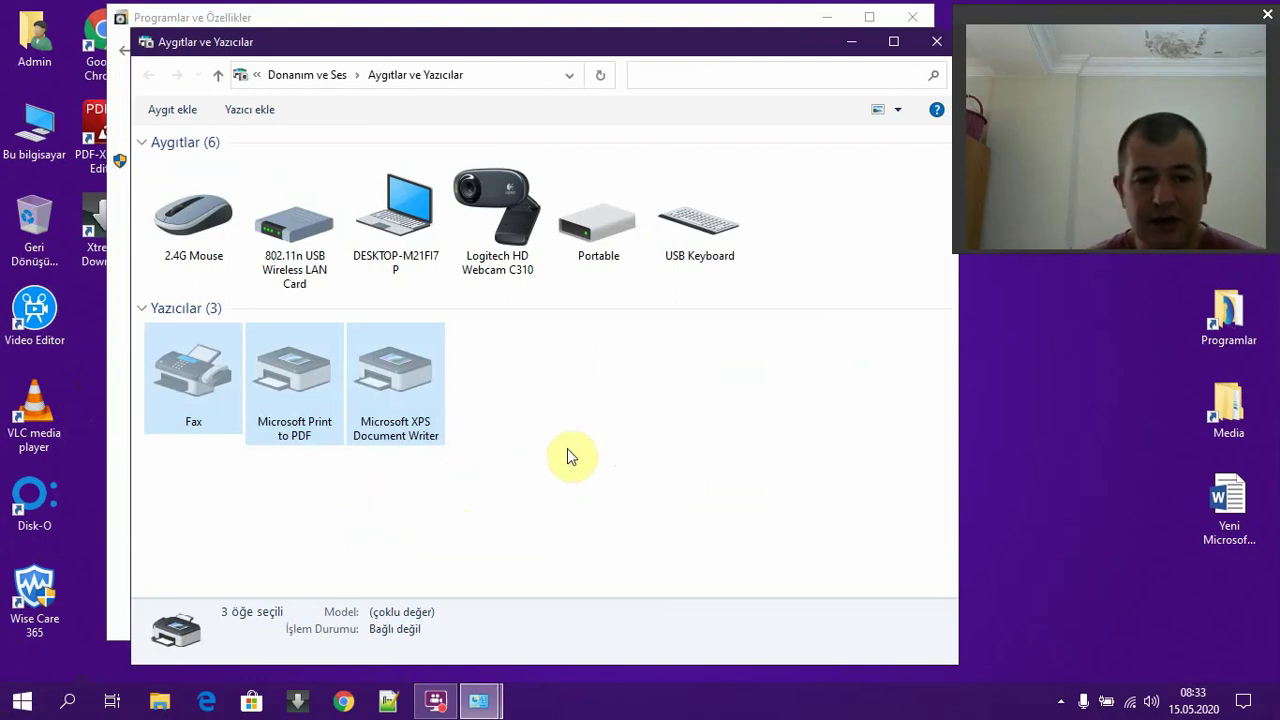
left_click_drag(567, 450, 175, 395)
left_click(560, 390)
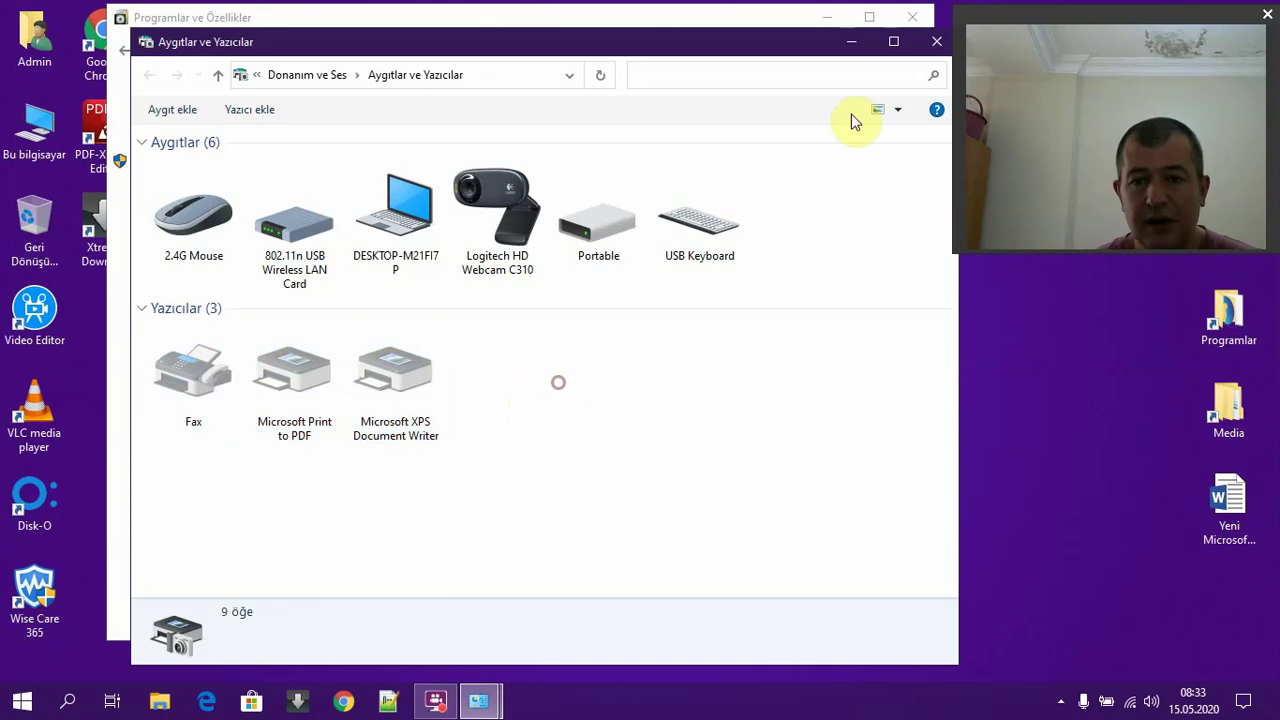
left_click(935, 41)
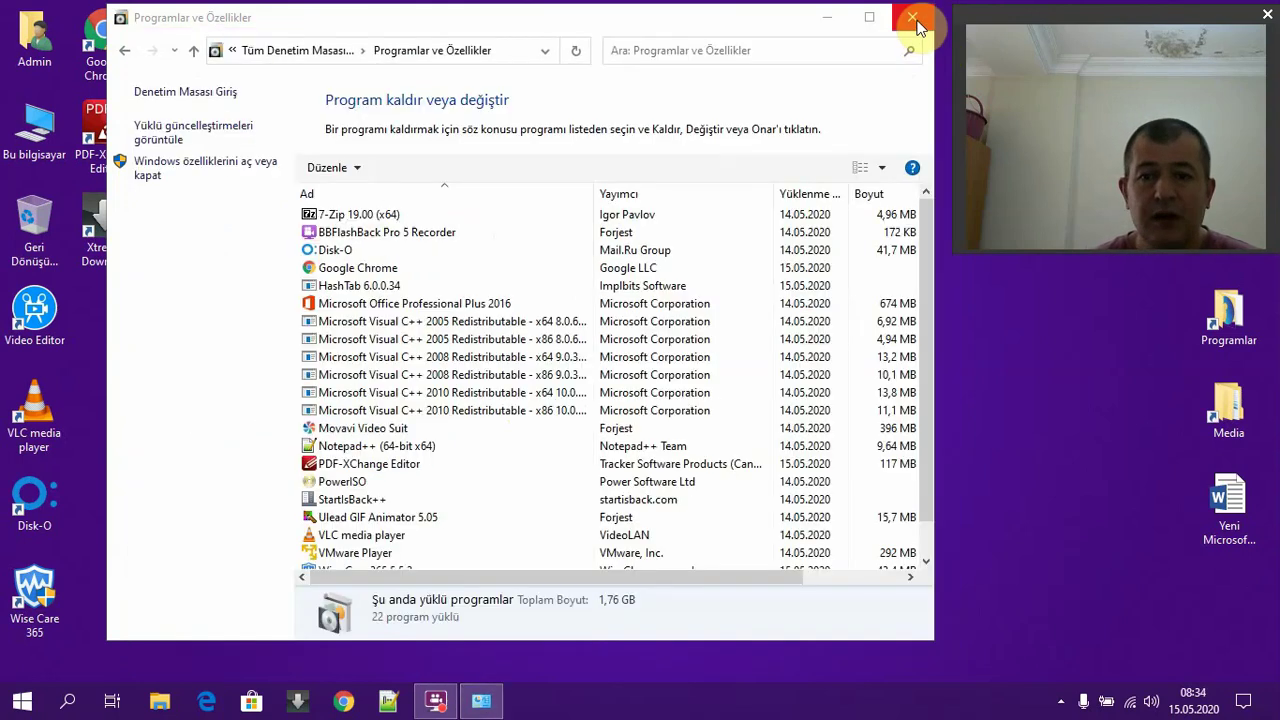
Close the Programlar ve Özellikler window and refresh the desktop.
left_click(914, 20)
right_click(394, 156)
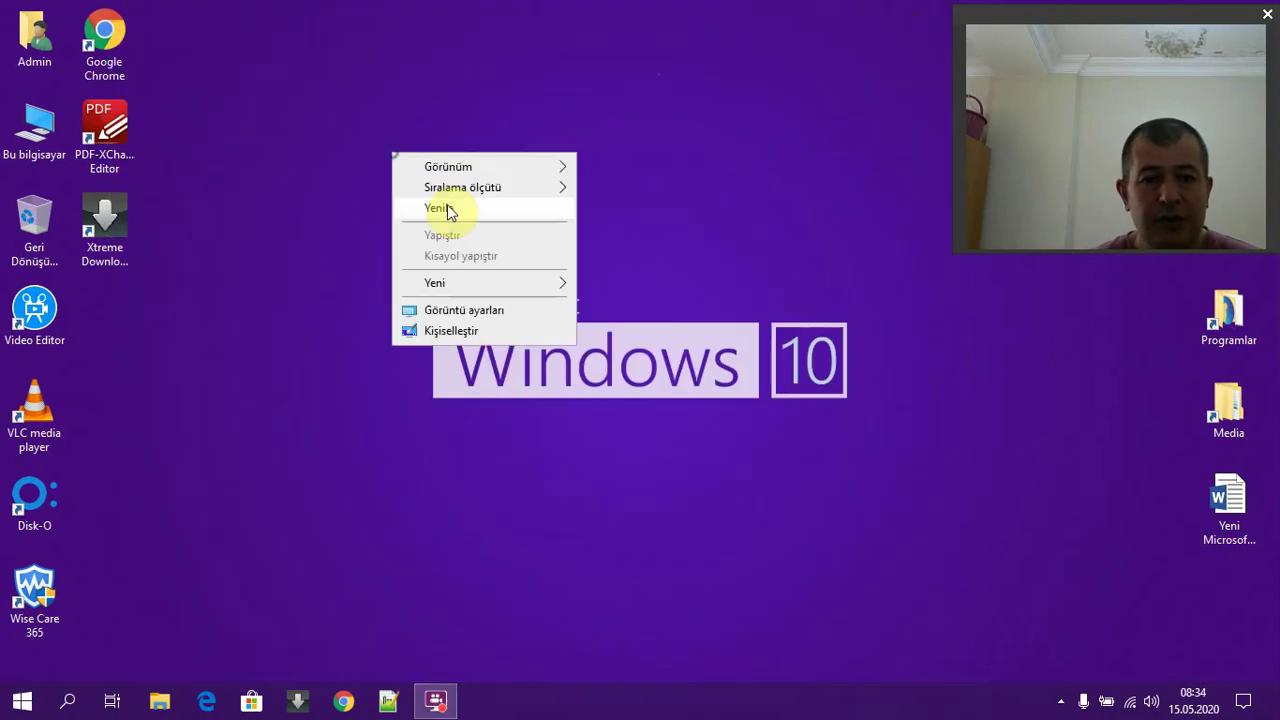
left_click(472, 210)
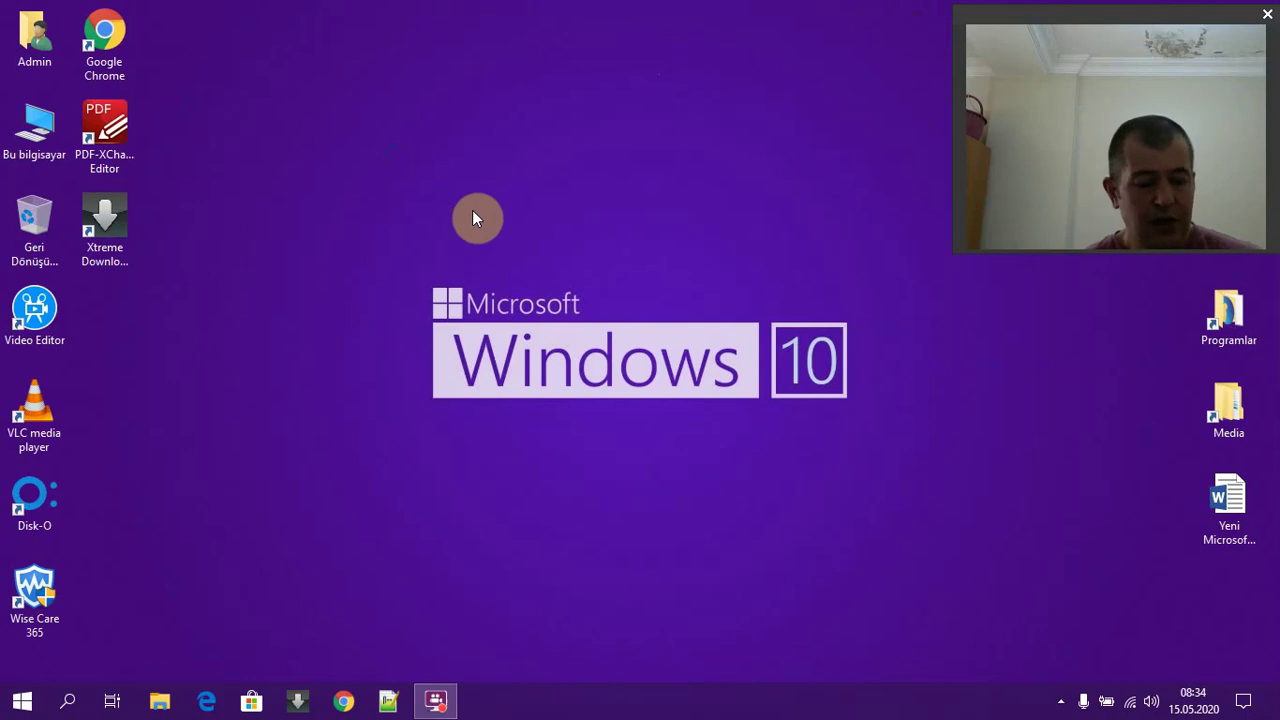
Launch the Windows services manager by running services.msc.
key("super+r")
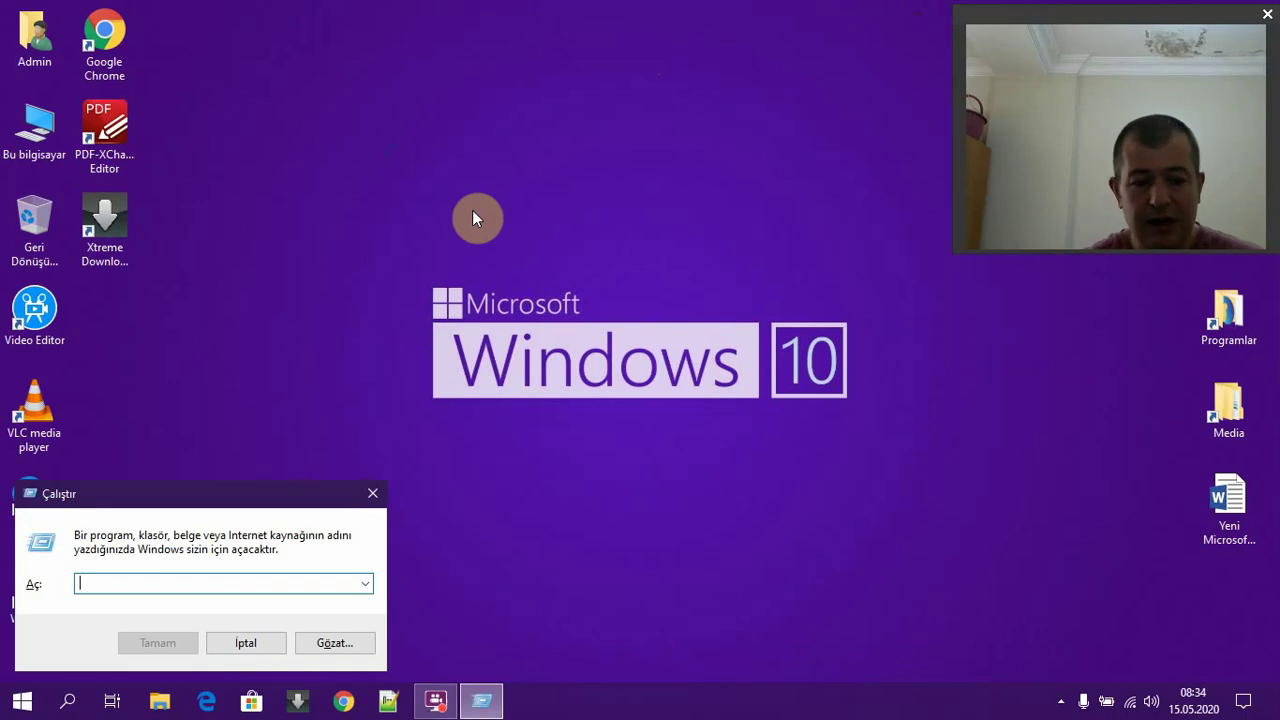
type("servic")
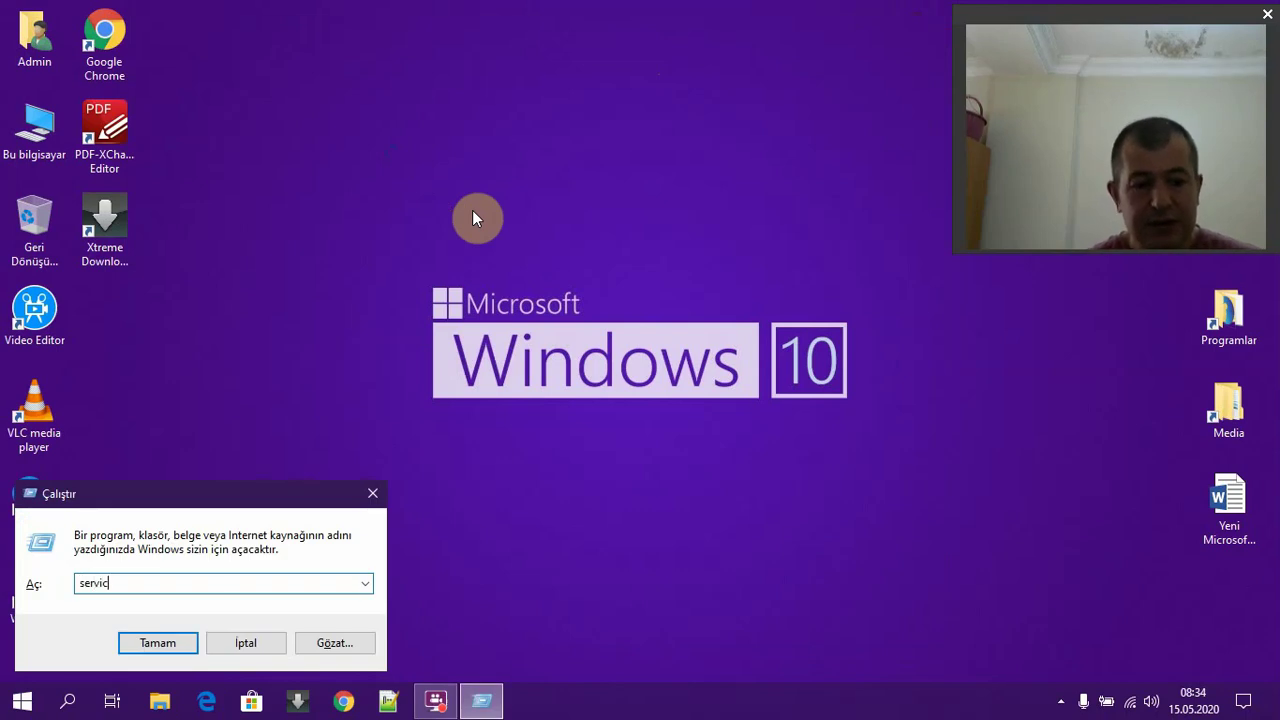
type("es.ms")
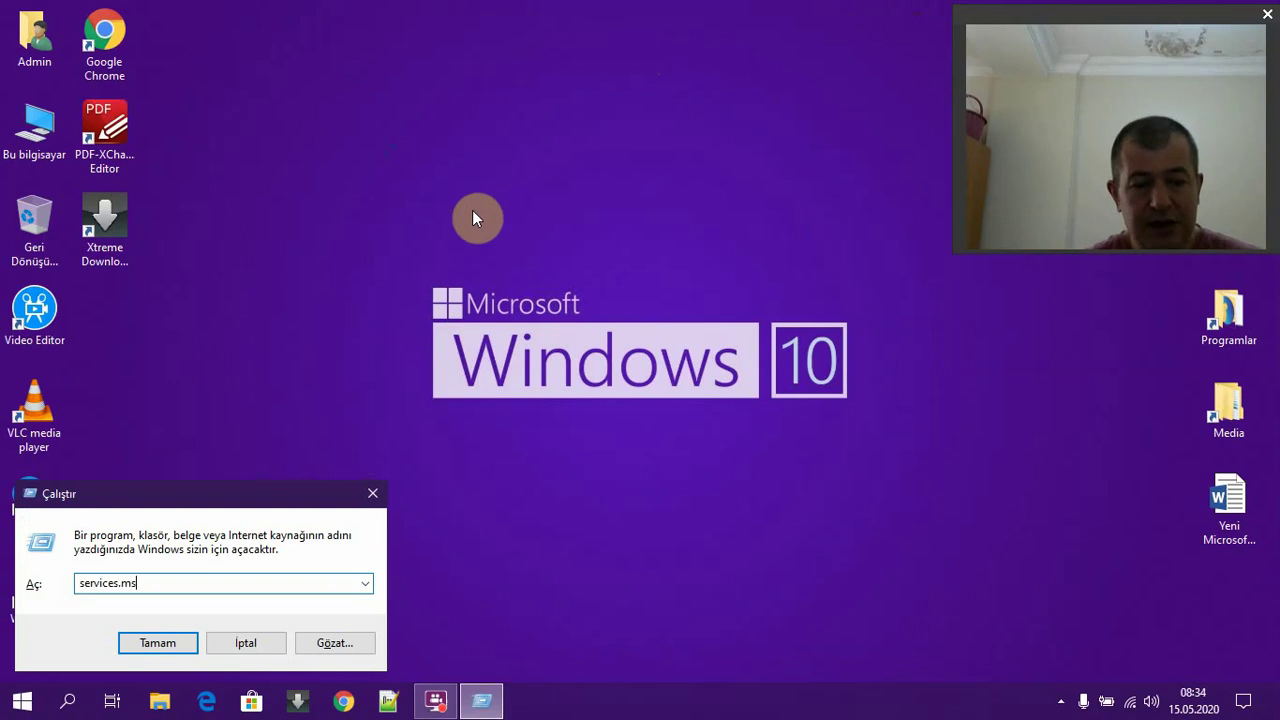
type("c")
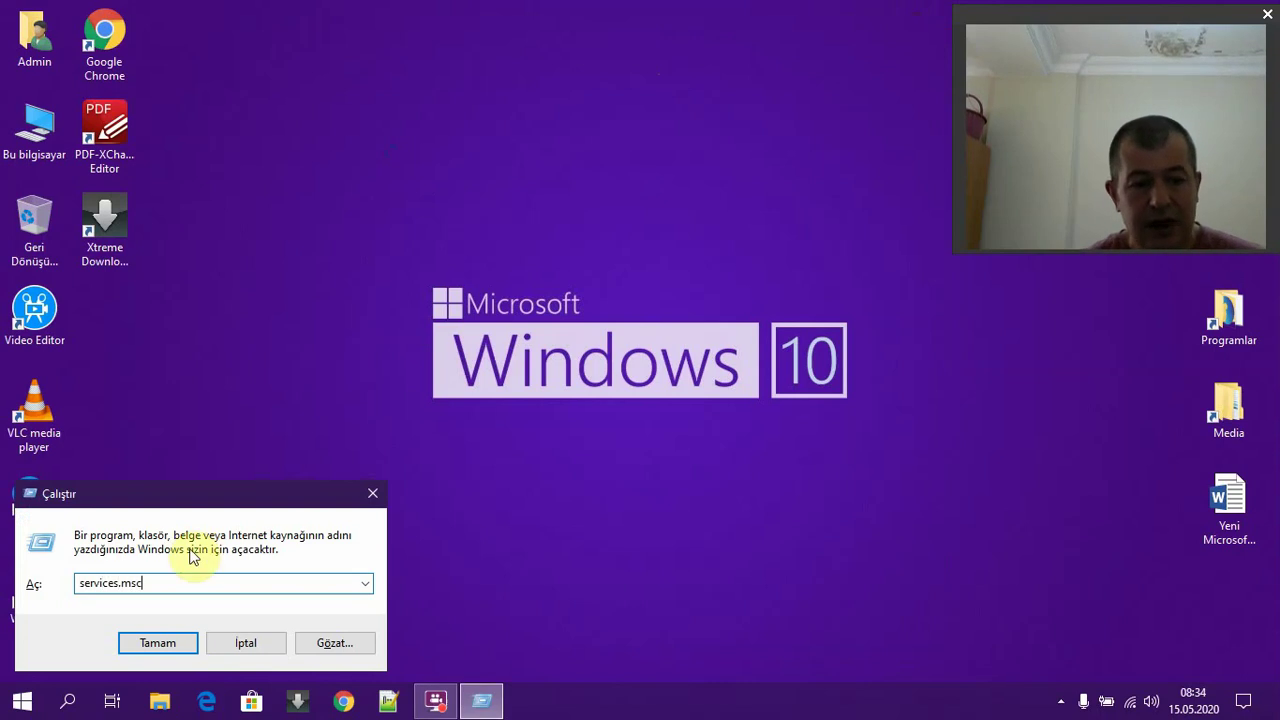
double_click(149, 583)
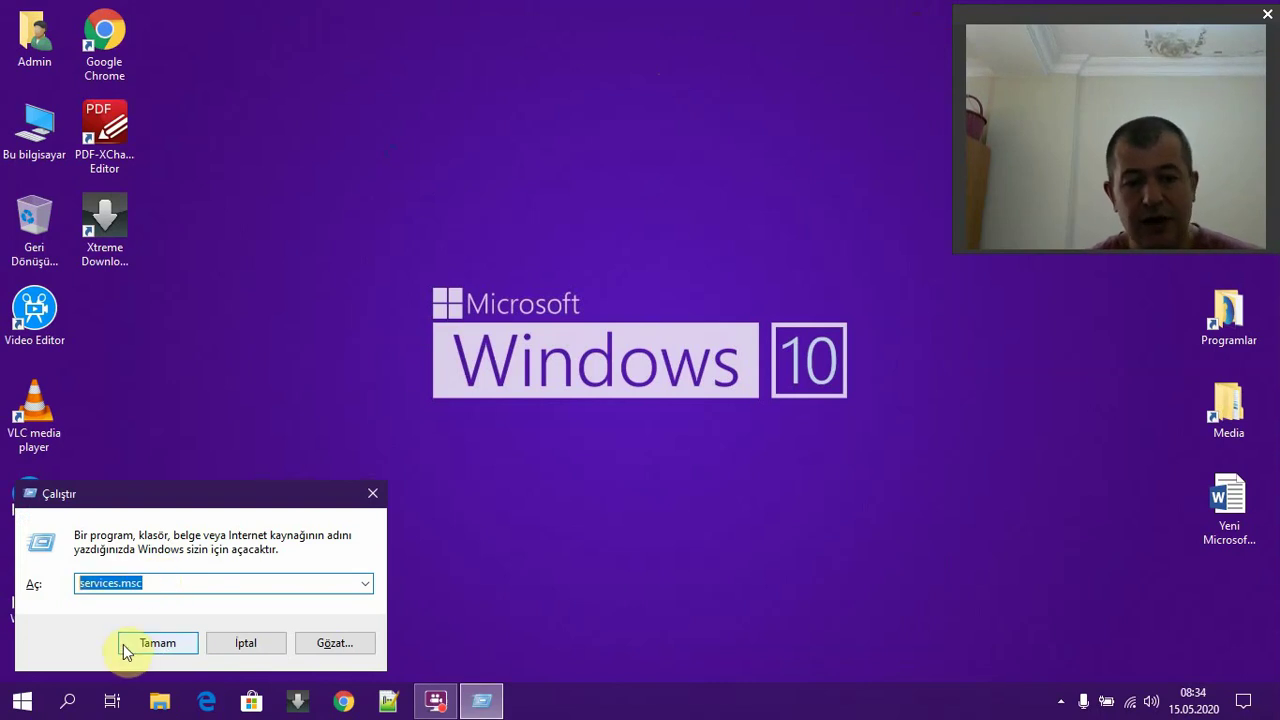
left_click(124, 646)
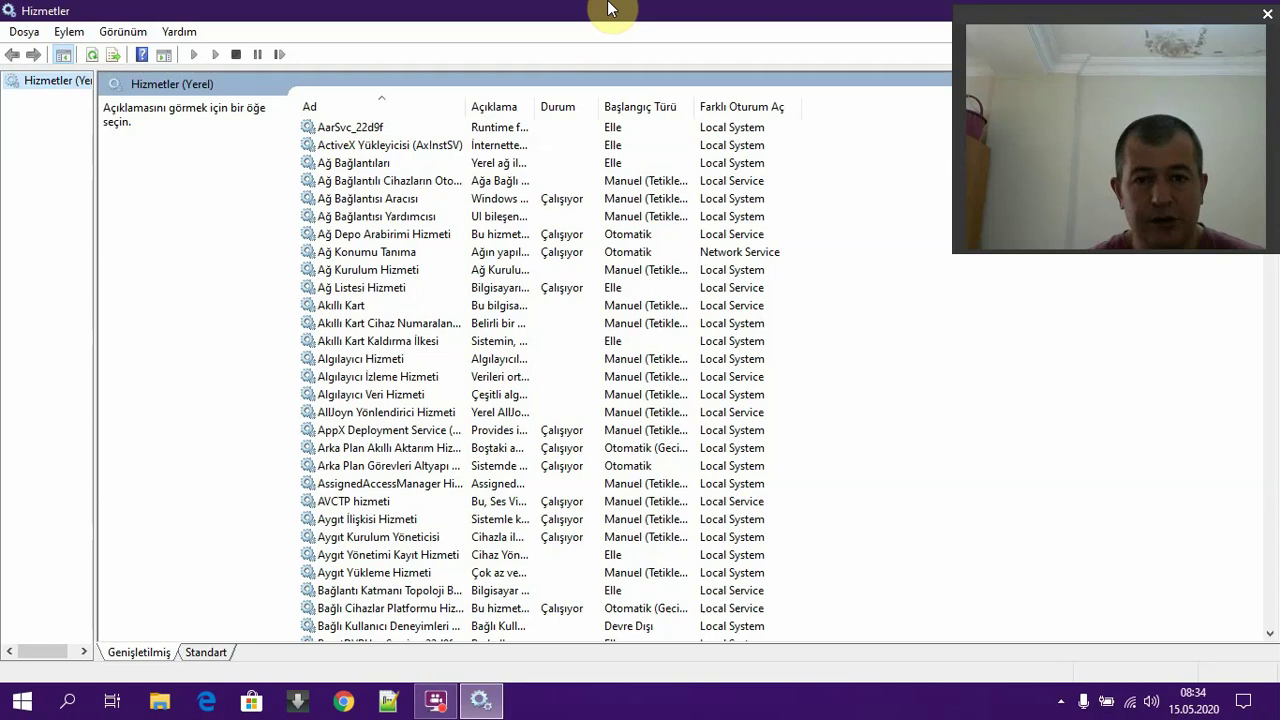
Take the Hizmetler window out of full screen, enlarge it, and widen the Ad column to show full service names.
double_click(286, 14)
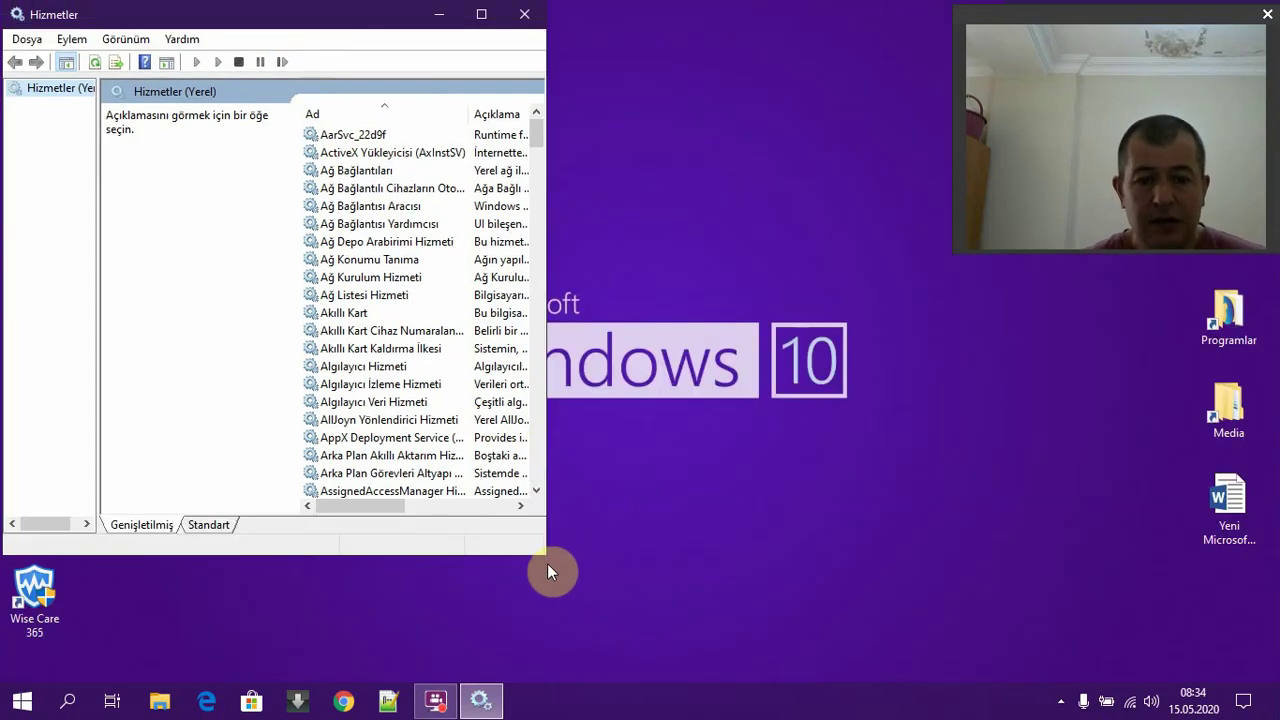
left_click_drag(545, 555, 865, 660)
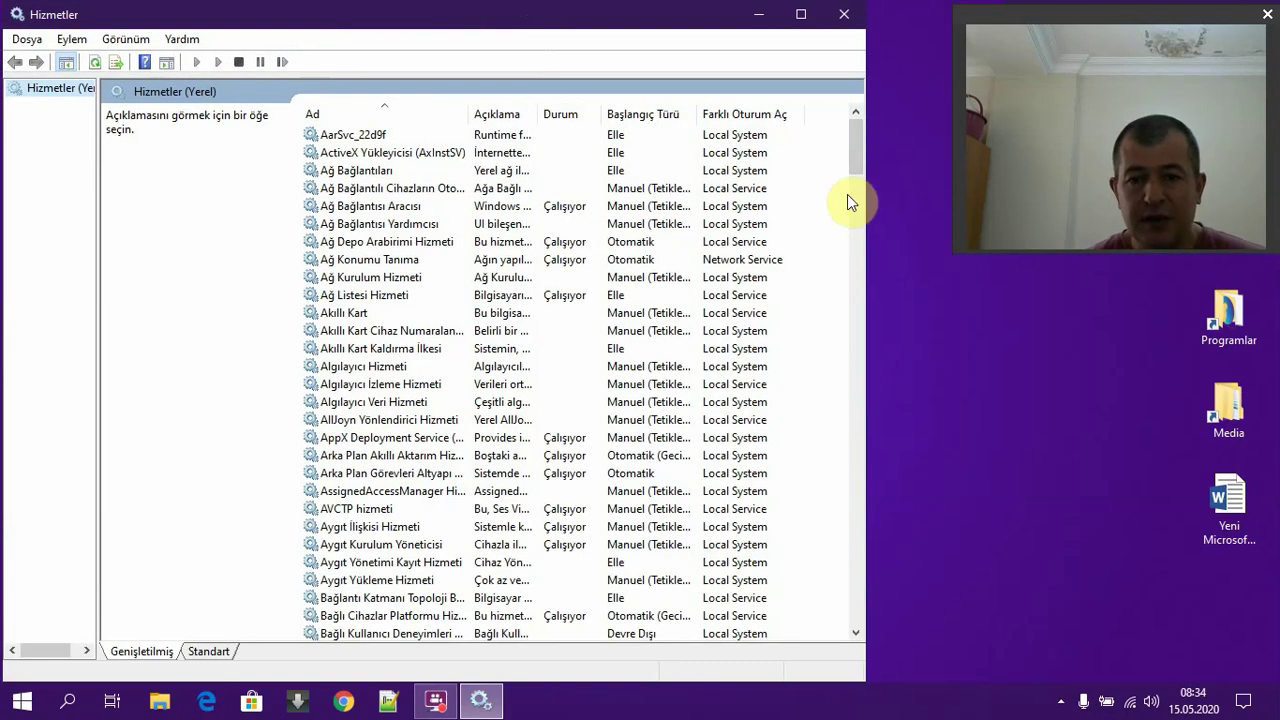
left_click_drag(860, 148, 835, 657)
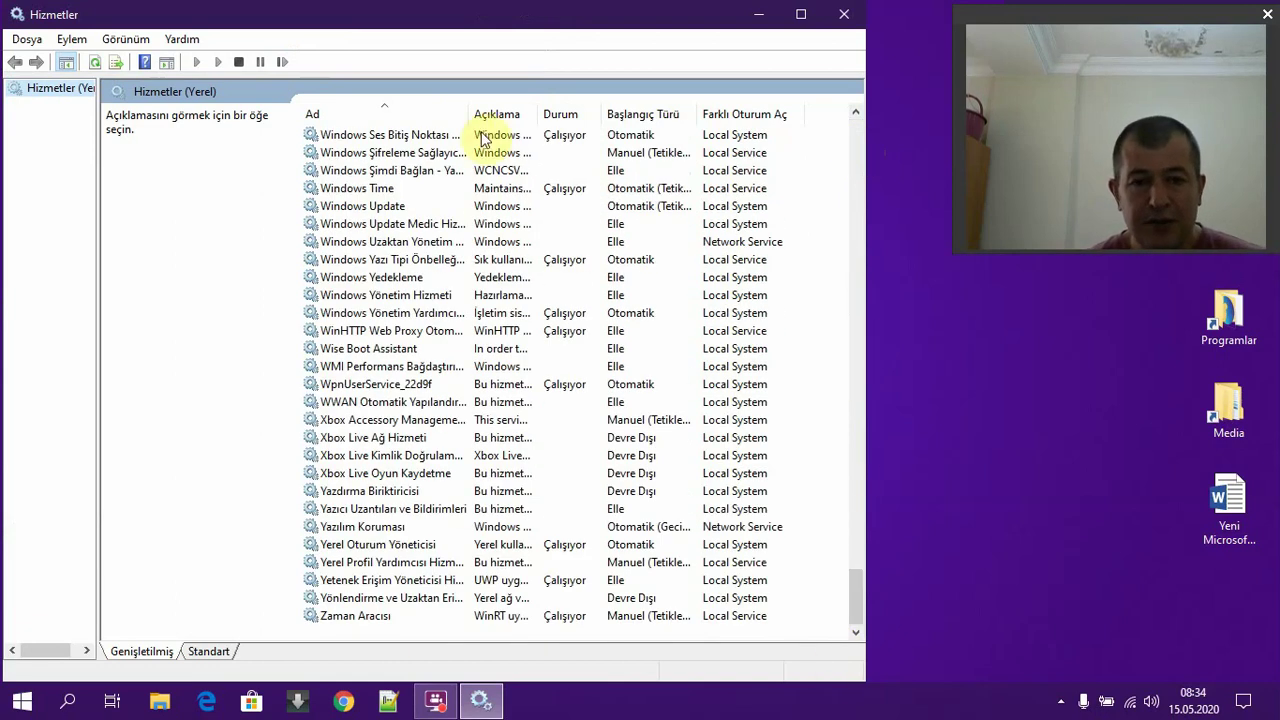
left_click_drag(470, 114, 602, 114)
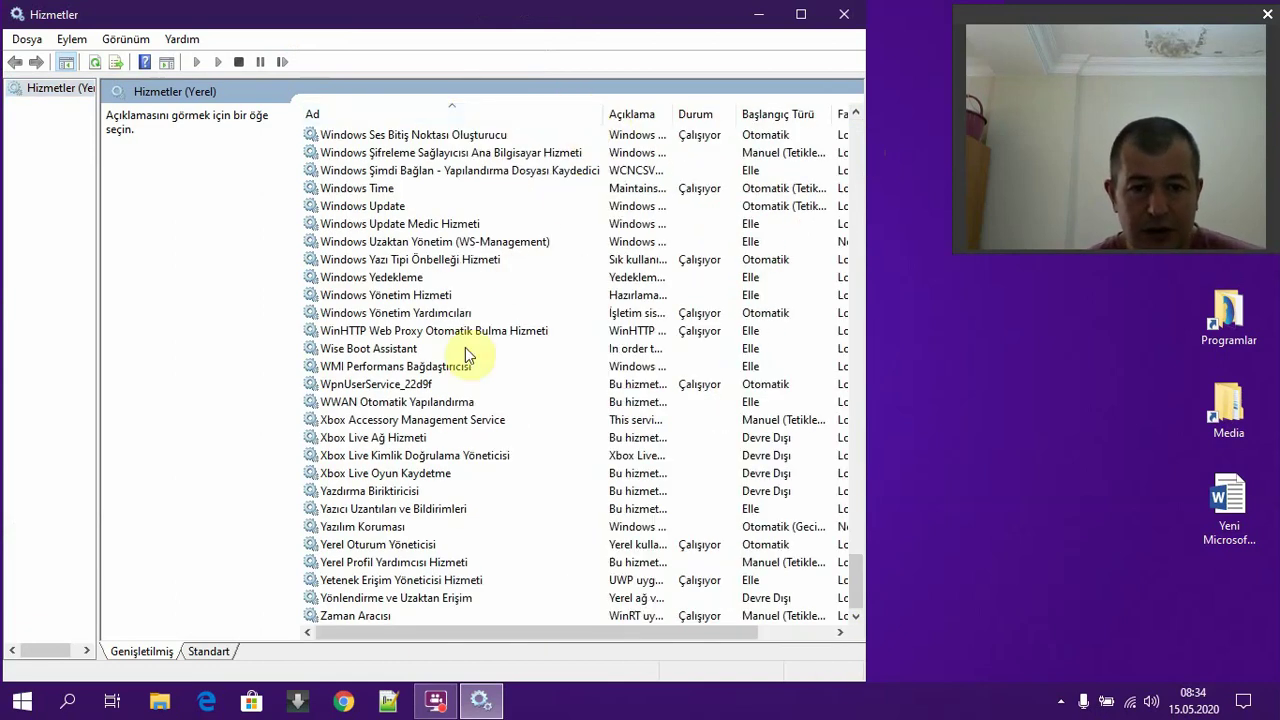
Examine the Windows Biyometrik Hizmeti, Windows Defender Gelişmiş Tehdit Koruması Hizmeti and Windows Search entries among the services starting with W.
scroll(425, 465, "up", 2)
key("w")
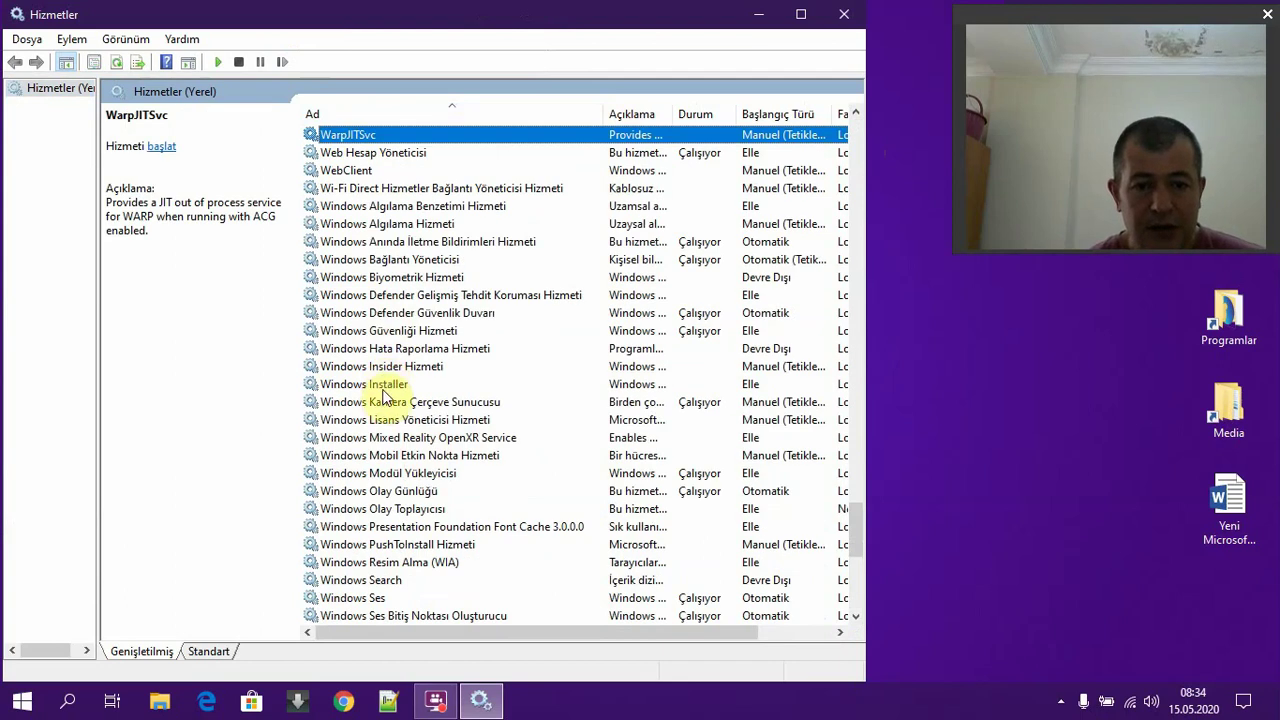
left_click(390, 386)
left_click(418, 279)
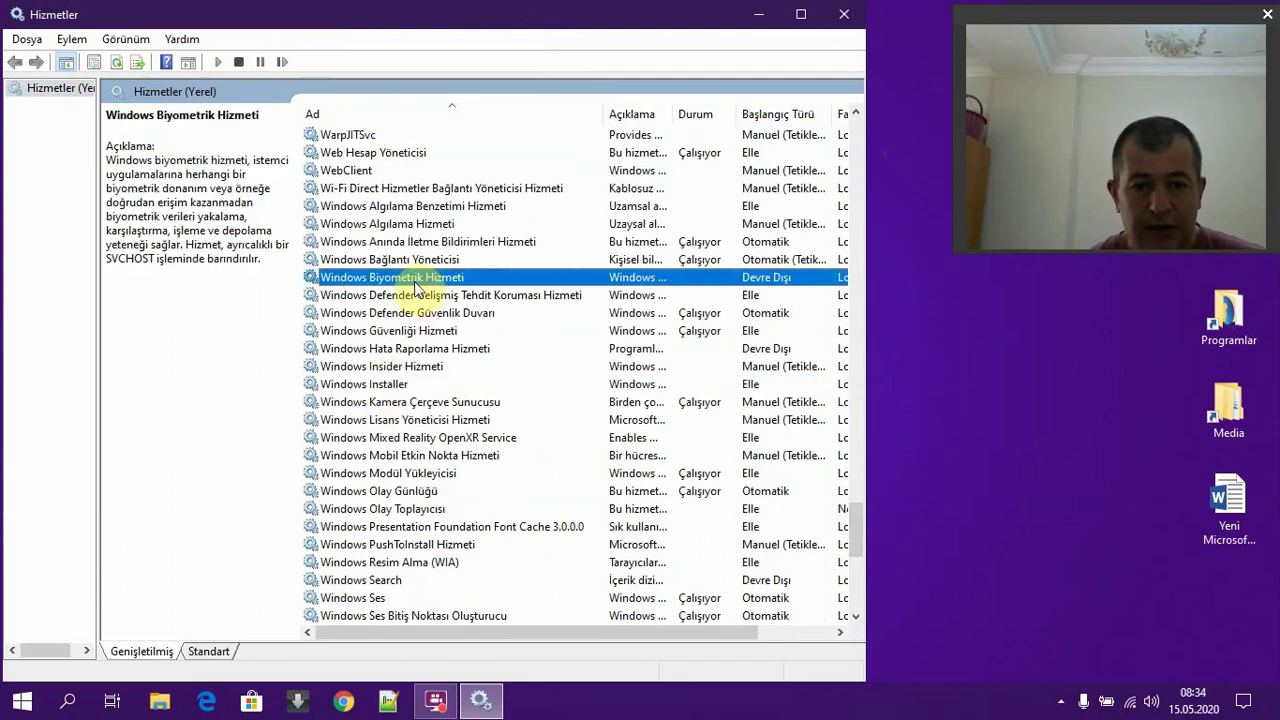
left_click(410, 297)
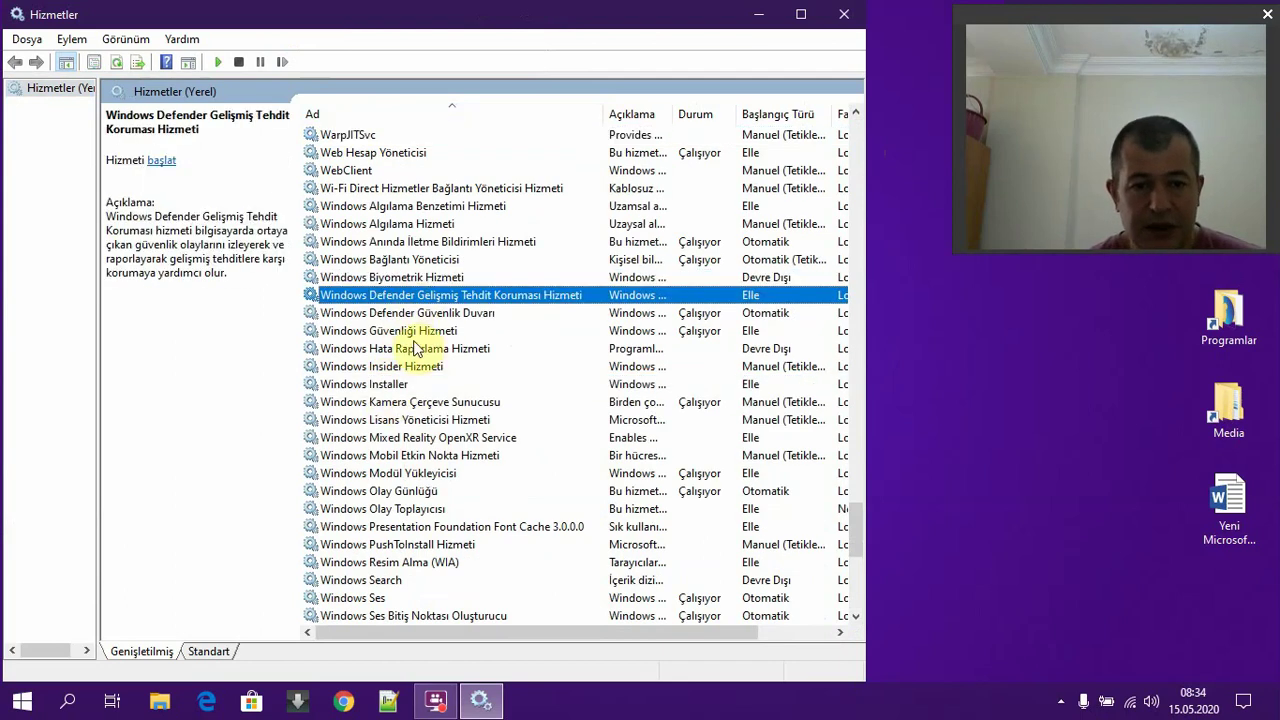
scroll(390, 500, "down", 1)
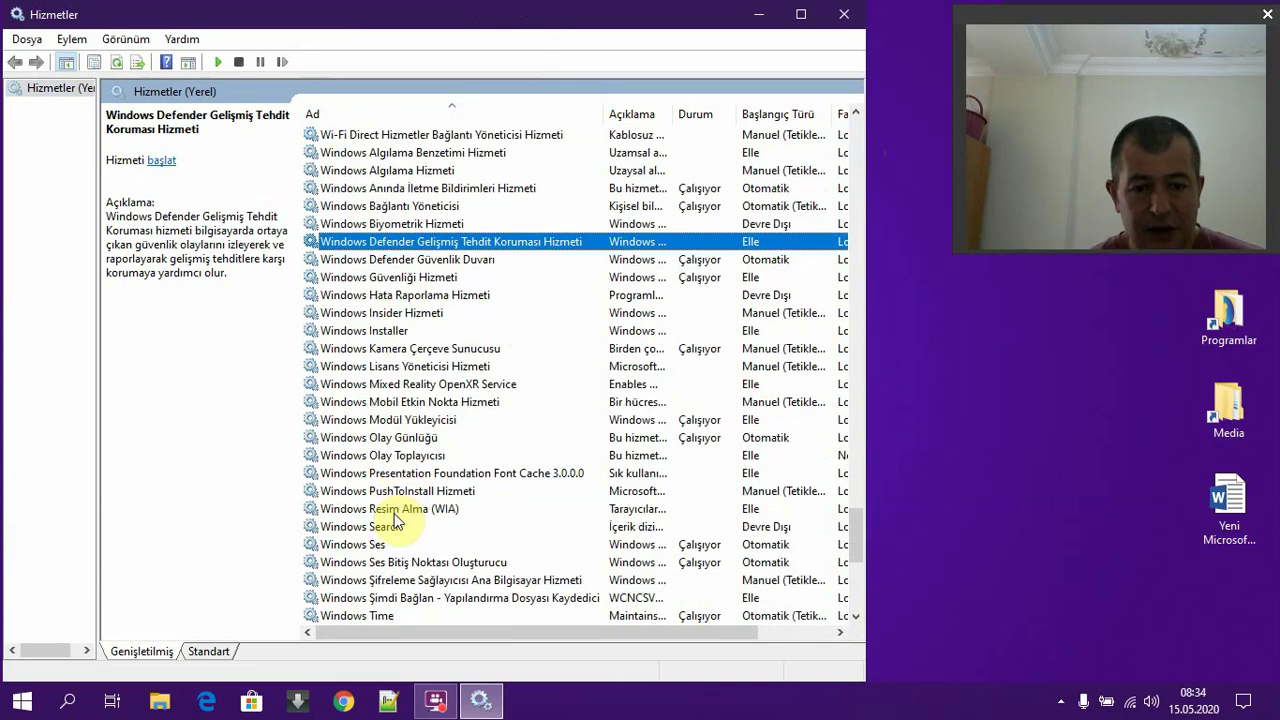
left_click(390, 530)
scroll(390, 530, "down", 2)
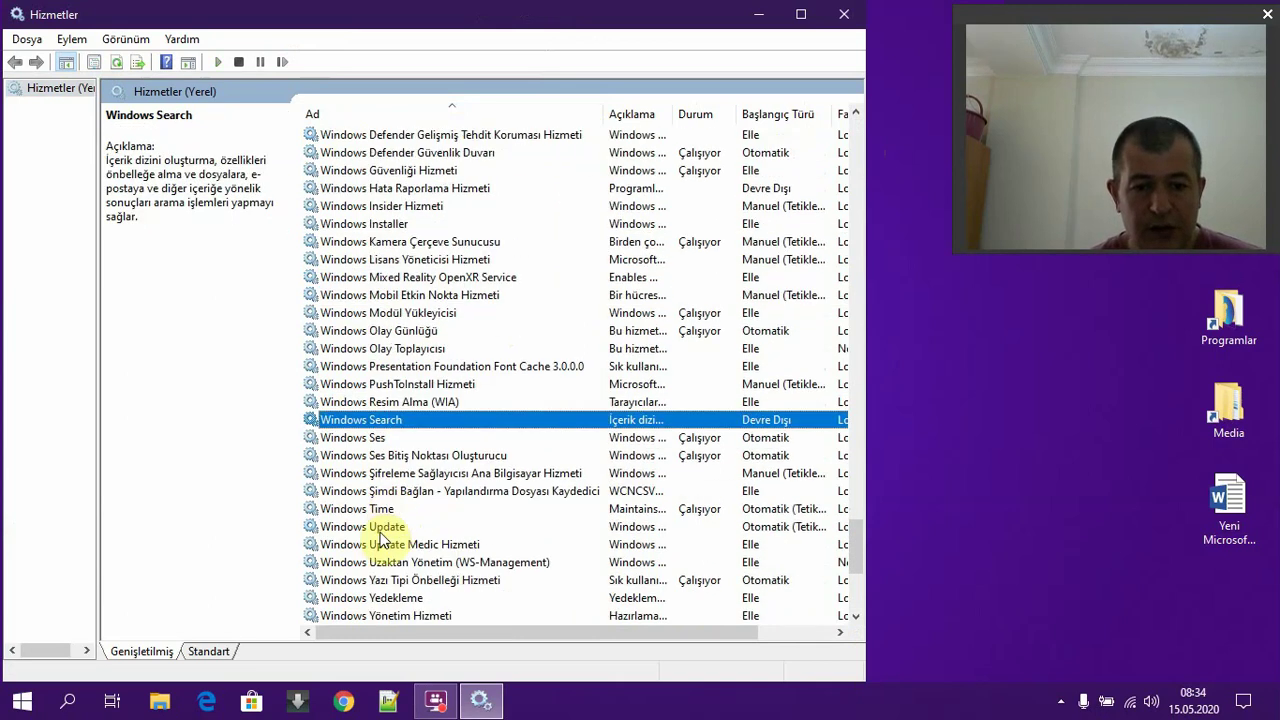
Try setting the Windows Update service's startup type to Devre Dışı in its properties, and cancel the dialog.
left_click(380, 530)
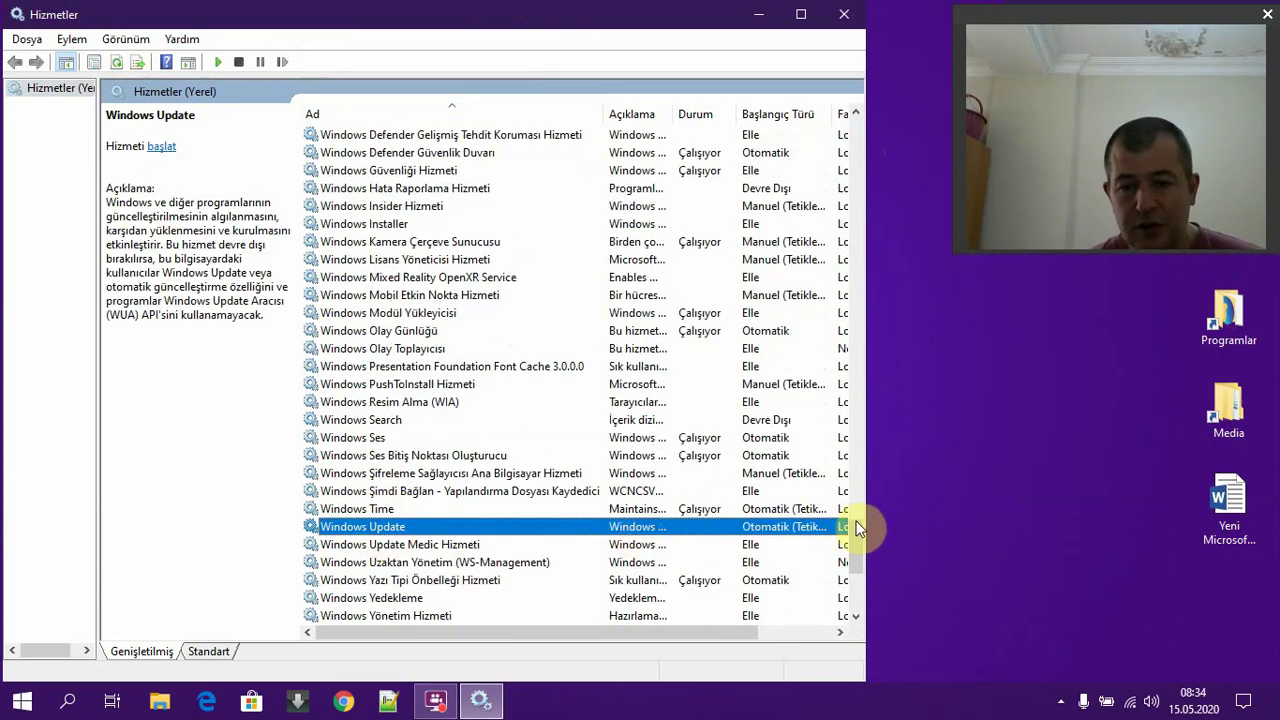
double_click(612, 535)
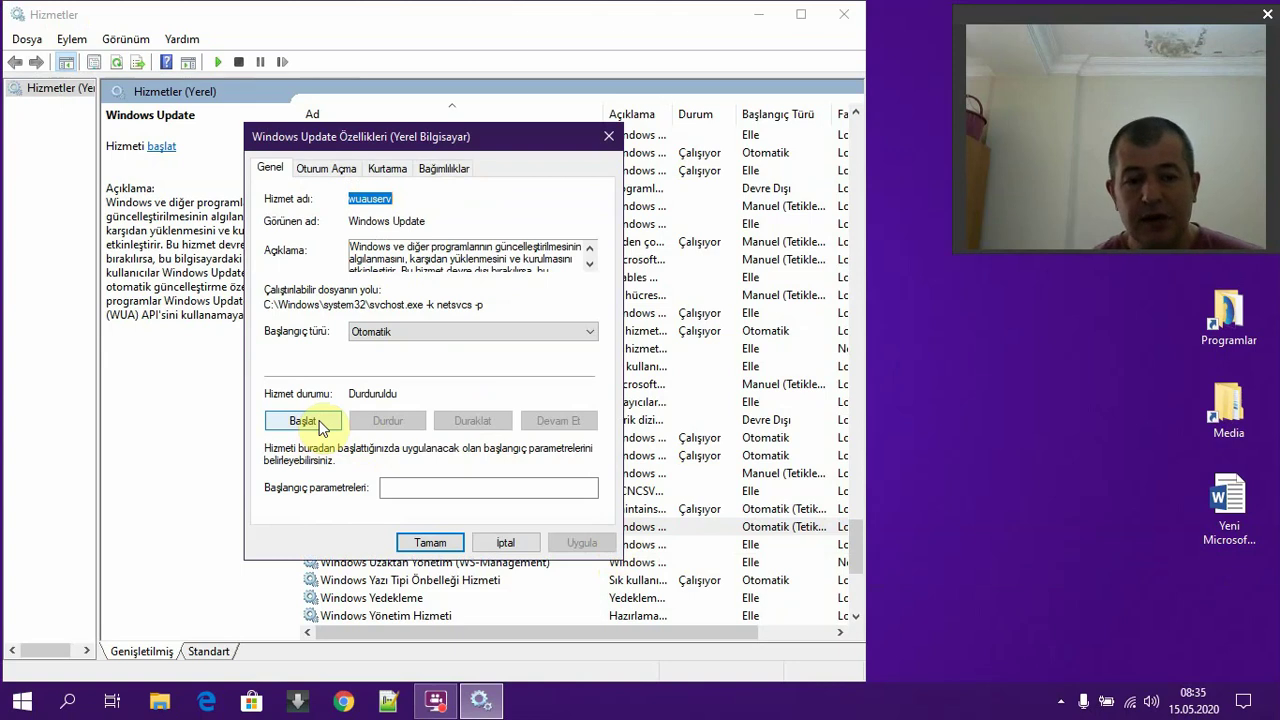
left_click(408, 333)
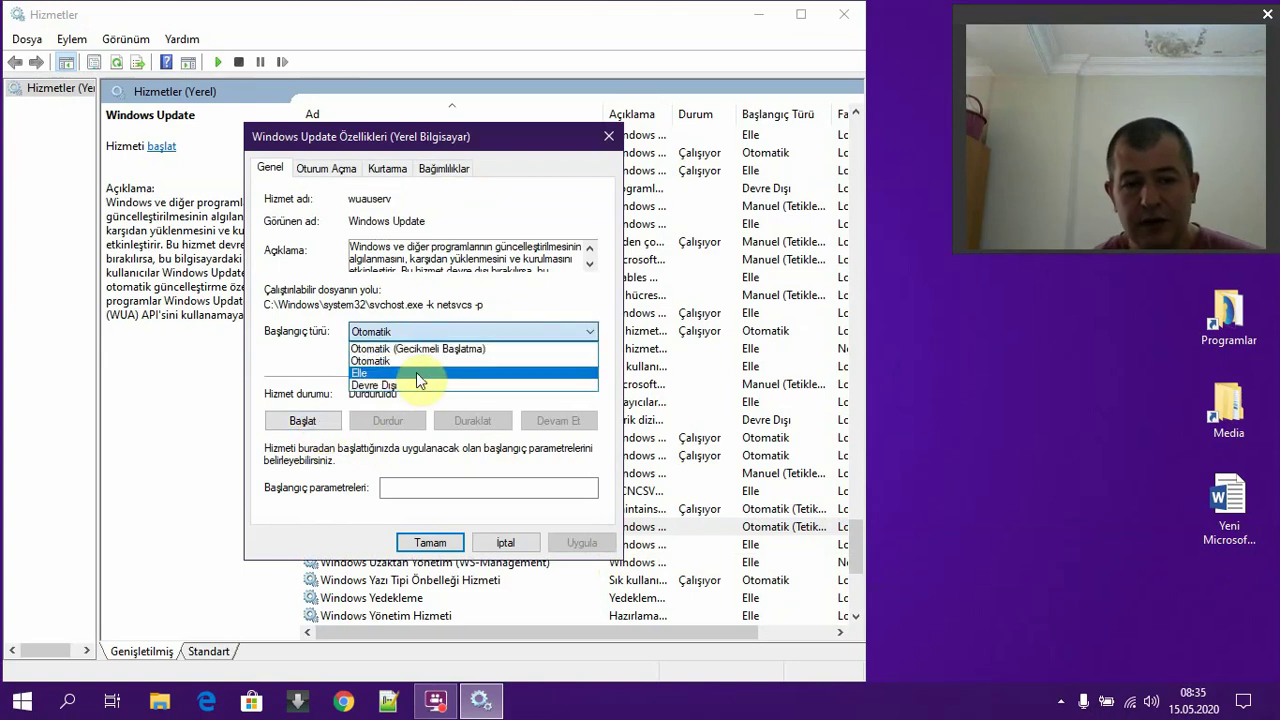
left_click(414, 386)
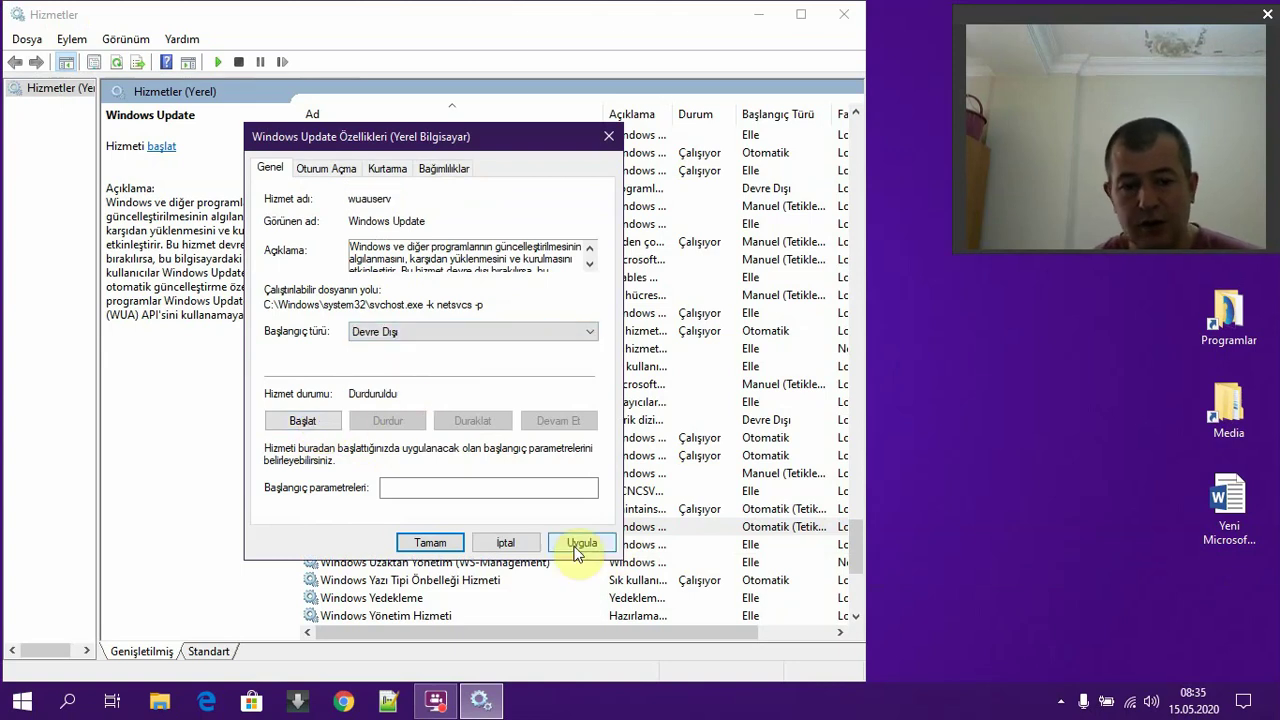
left_click(505, 543)
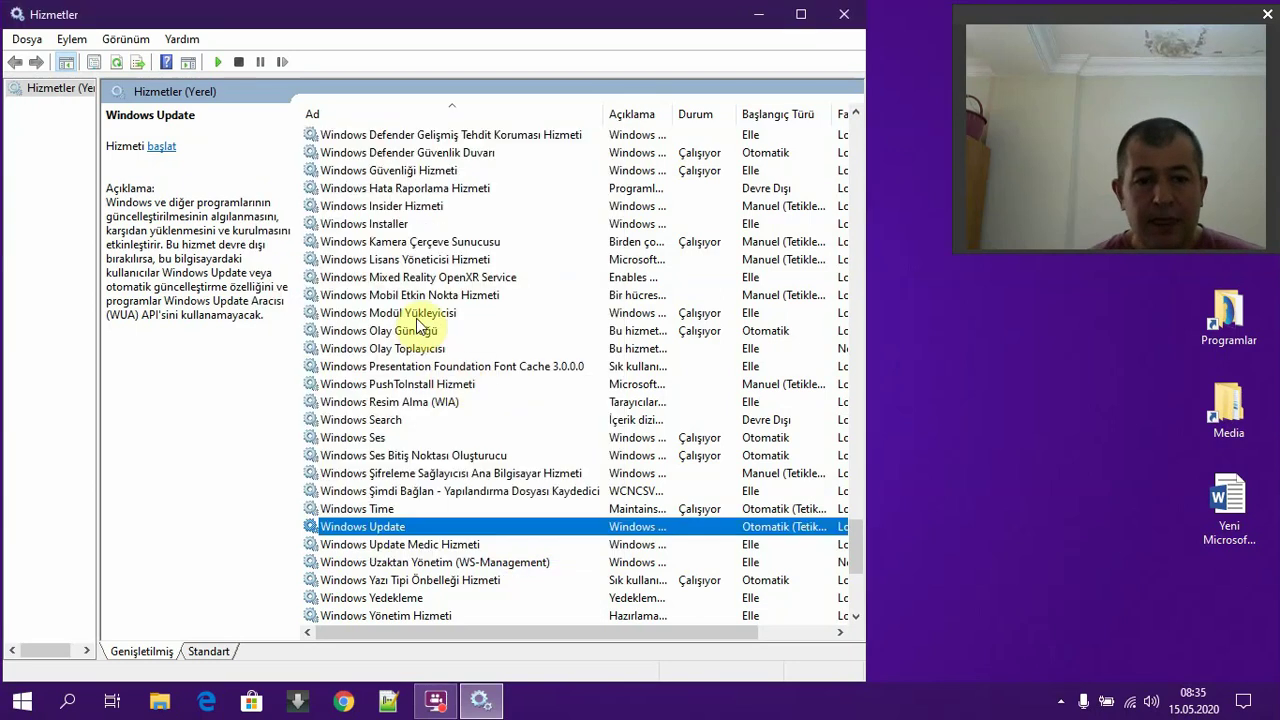
Examine the Windows Hata Raporlama Hizmeti and Windows Biyometrik Hizmeti entries, and maximize the Hizmetler window.
scroll(414, 316, "up", 3)
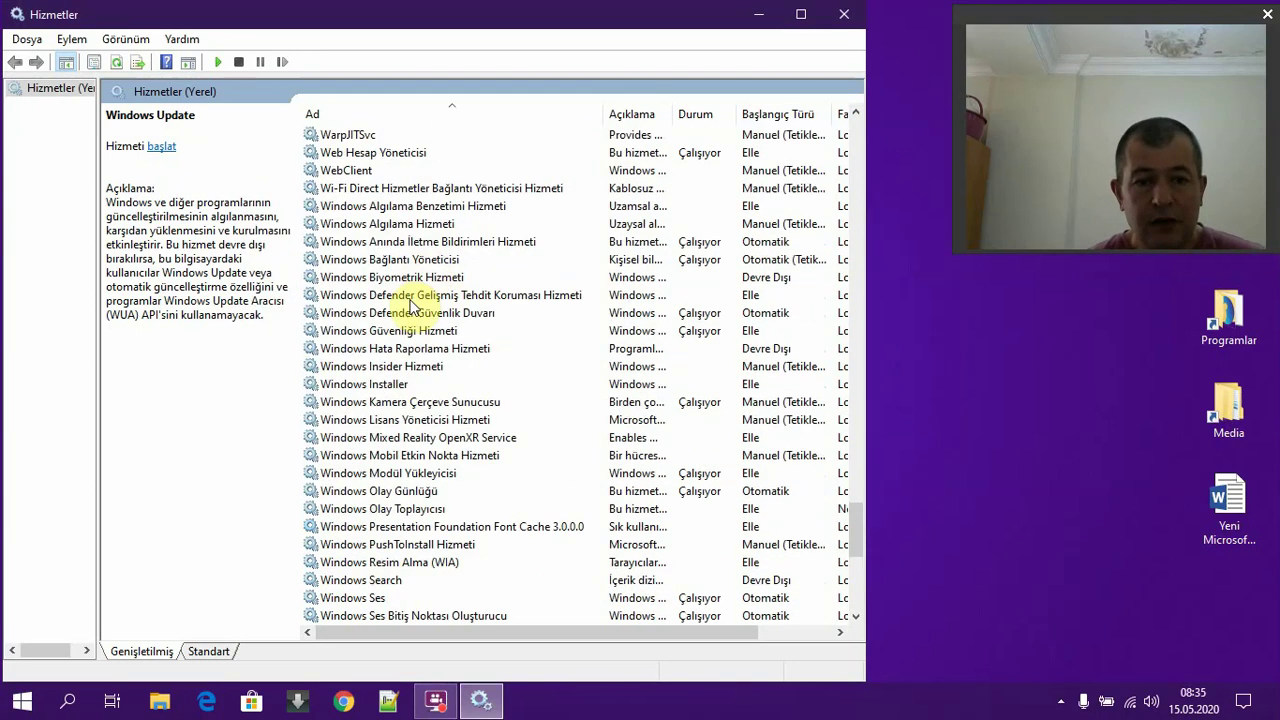
left_click(385, 350)
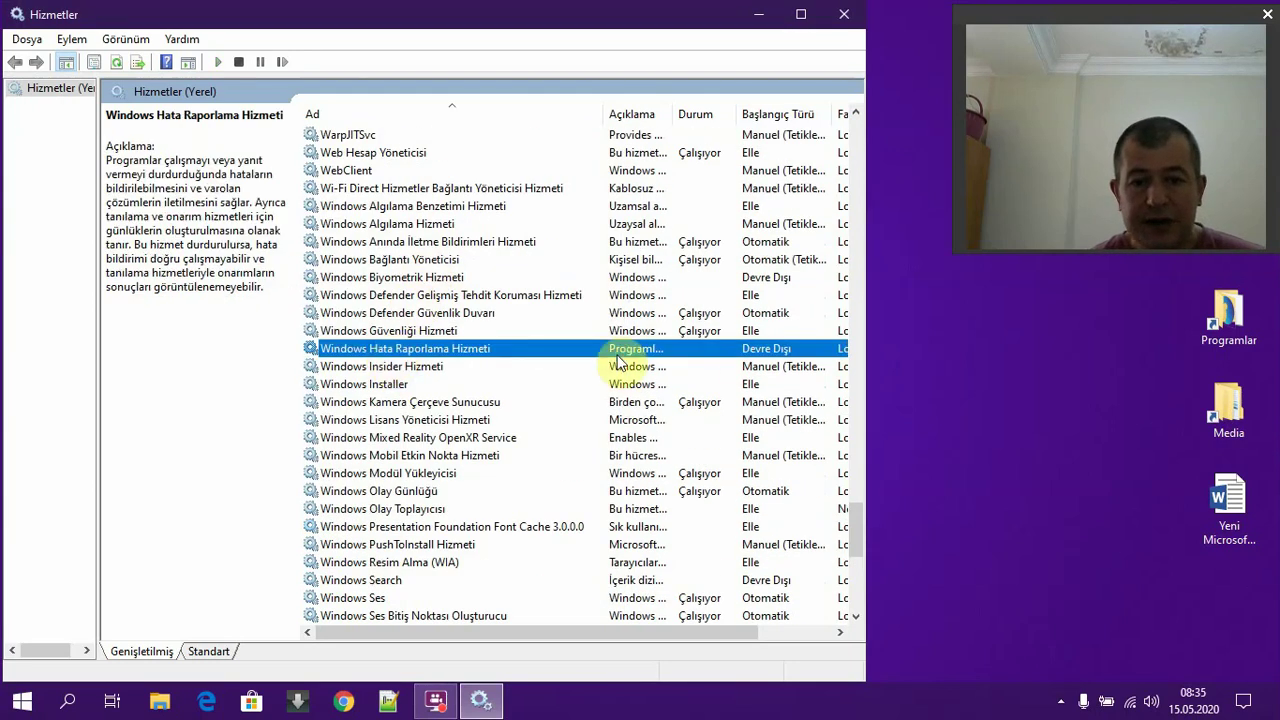
left_click(440, 279)
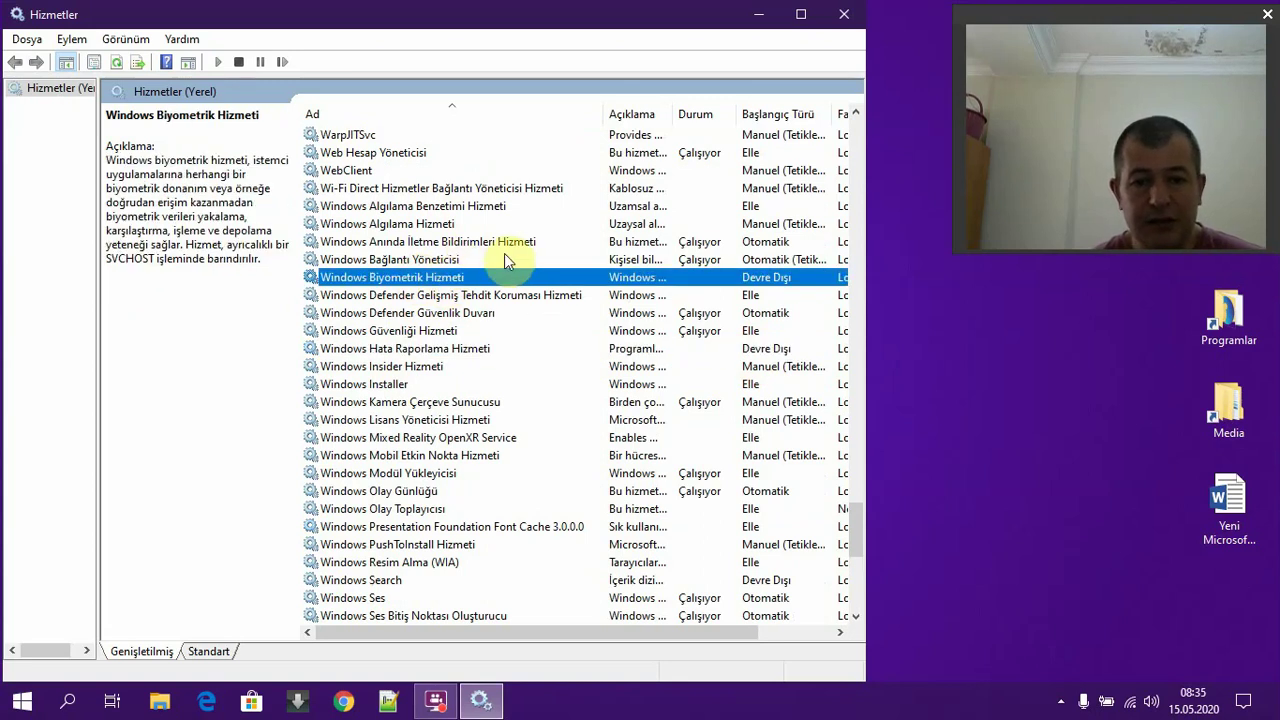
scroll(495, 272, "up", 5)
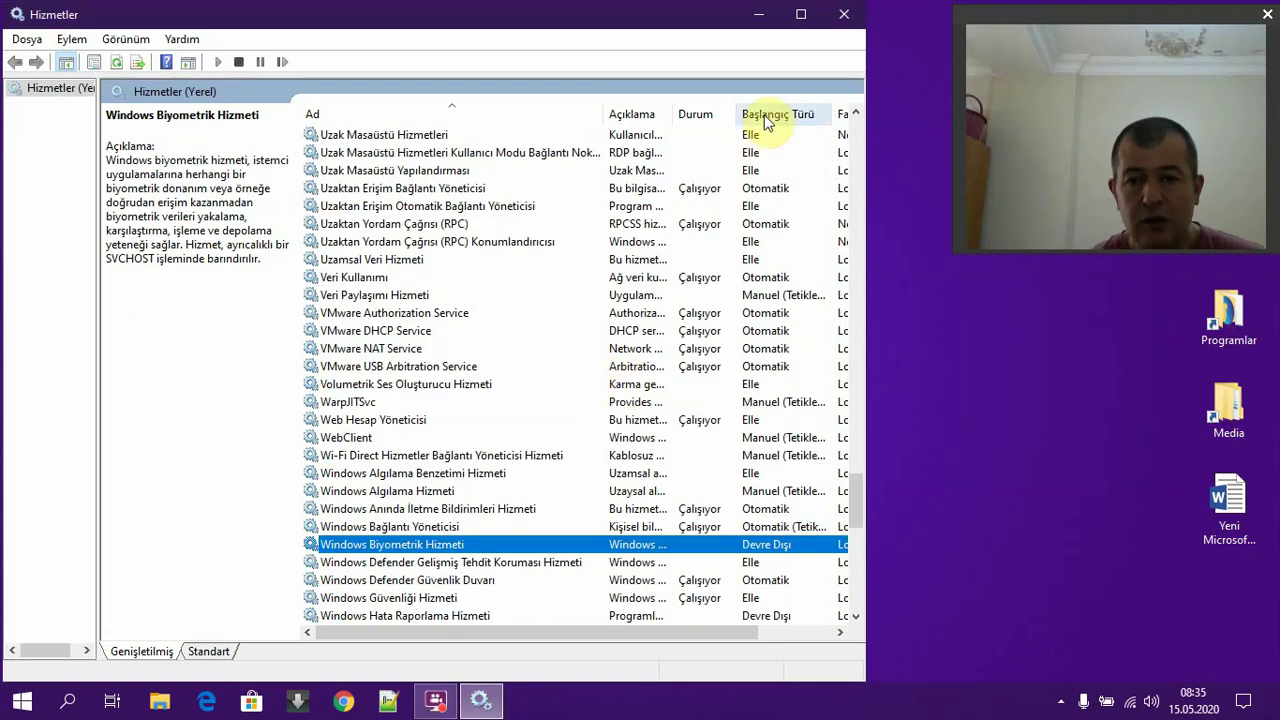
left_click(801, 14)
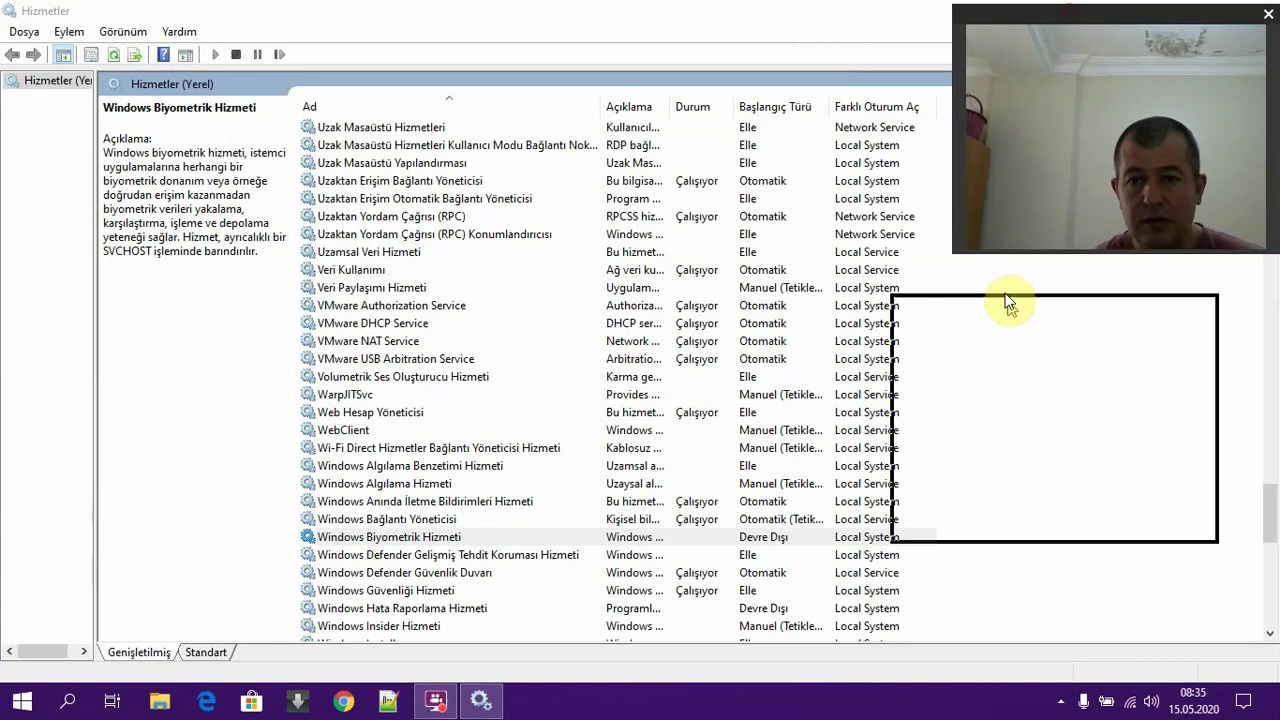
left_click_drag(1008, 302, 983, 325)
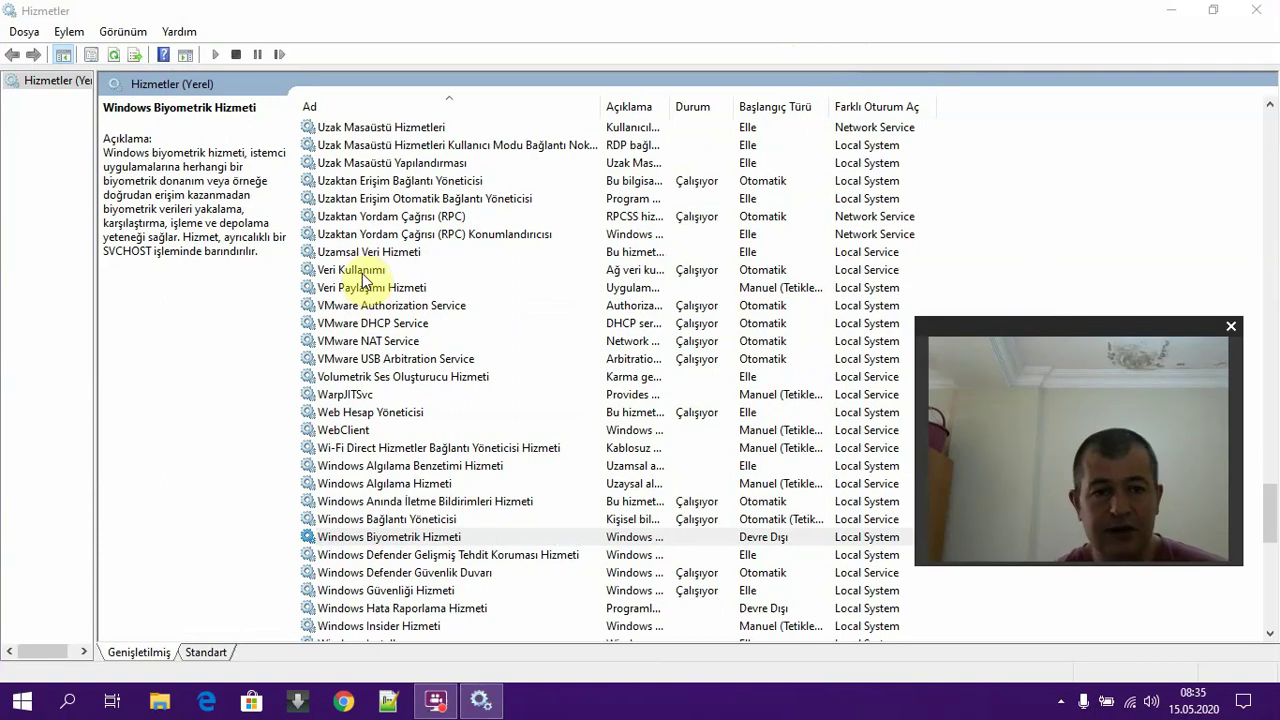
Open another services manager window by running services.msc.
key("super+r")
type("serv")
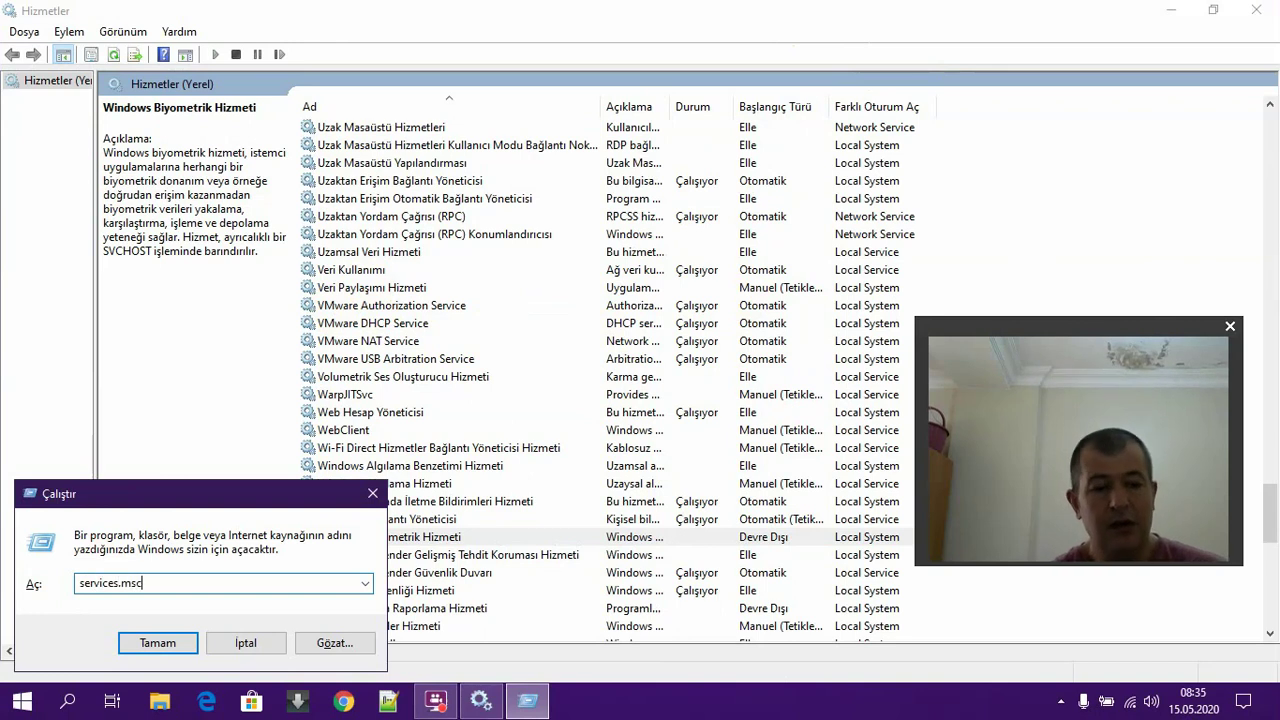
type("ices.msc")
key("Return")
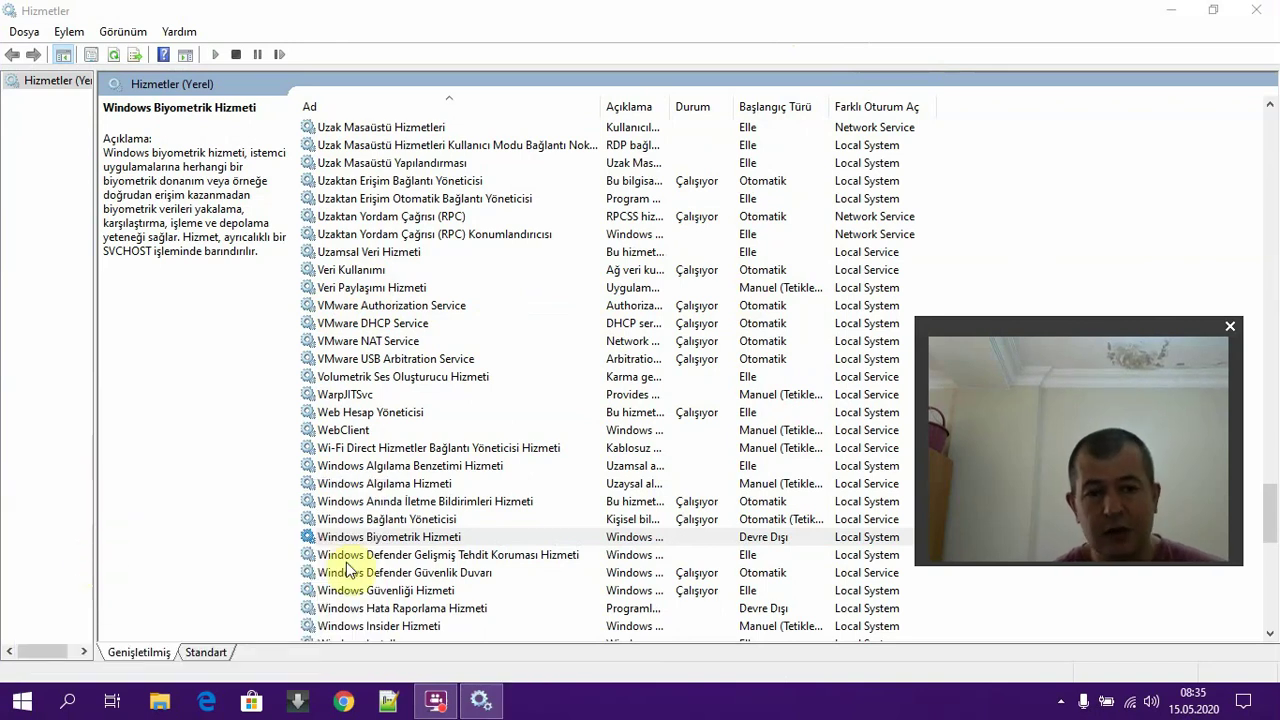
Examine the Uzaktan Yordam Çağrısı (RPC) Konumlandırıcısı, VMware USB Arbitration Service and Yazıcı Uzantıları ve Bildirimleri services.
left_click(612, 234)
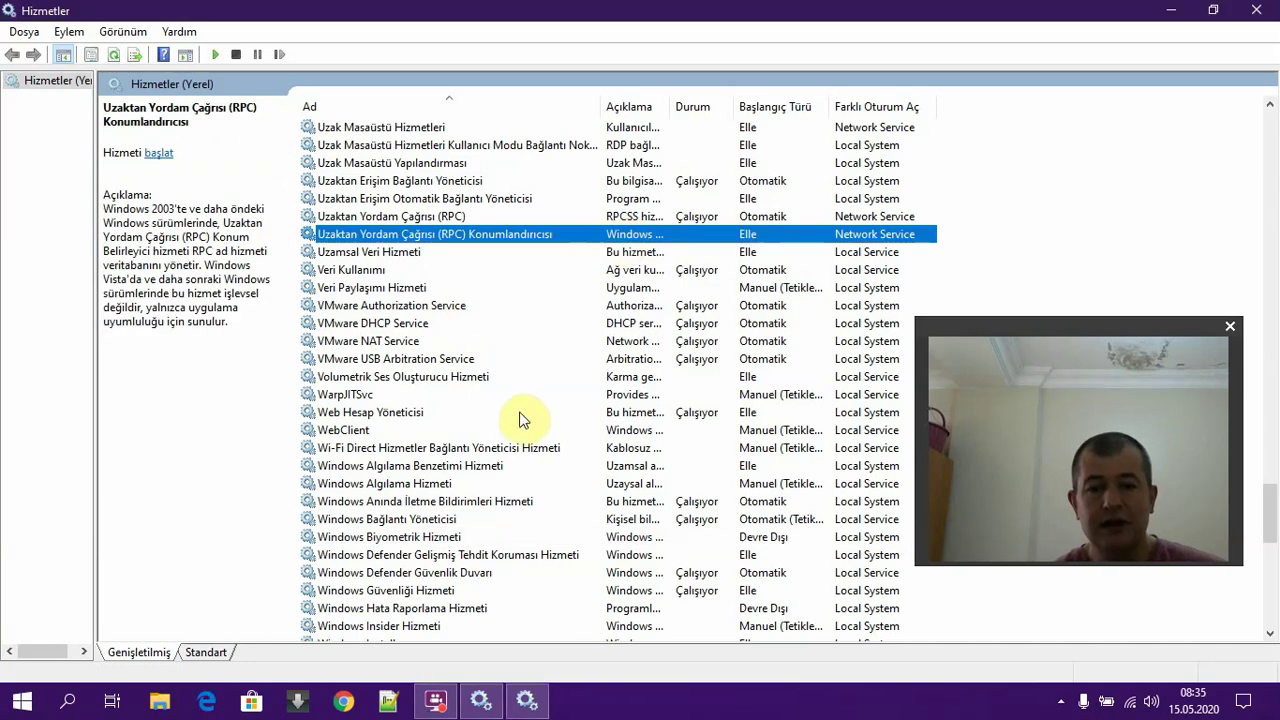
left_click(566, 359)
scroll(569, 372, "down", 5)
scroll(535, 390, "up", 2)
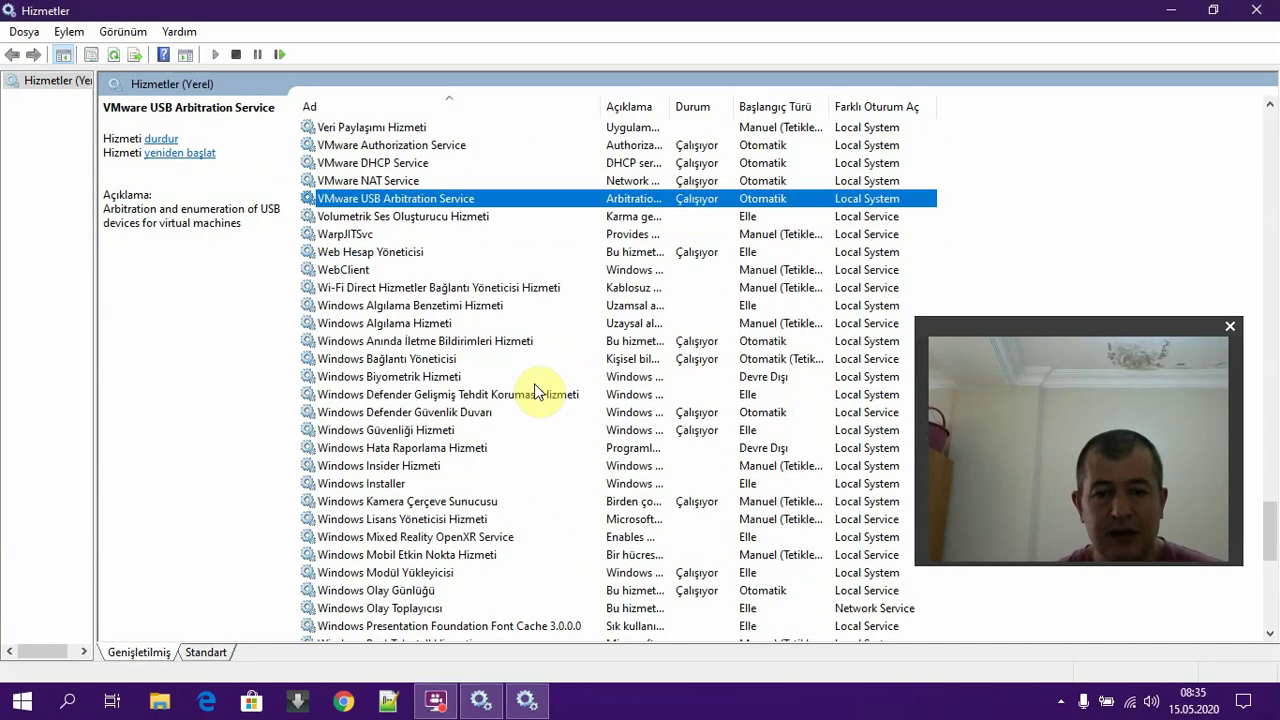
scroll(530, 375, "up", 1)
scroll(510, 380, "down", 8)
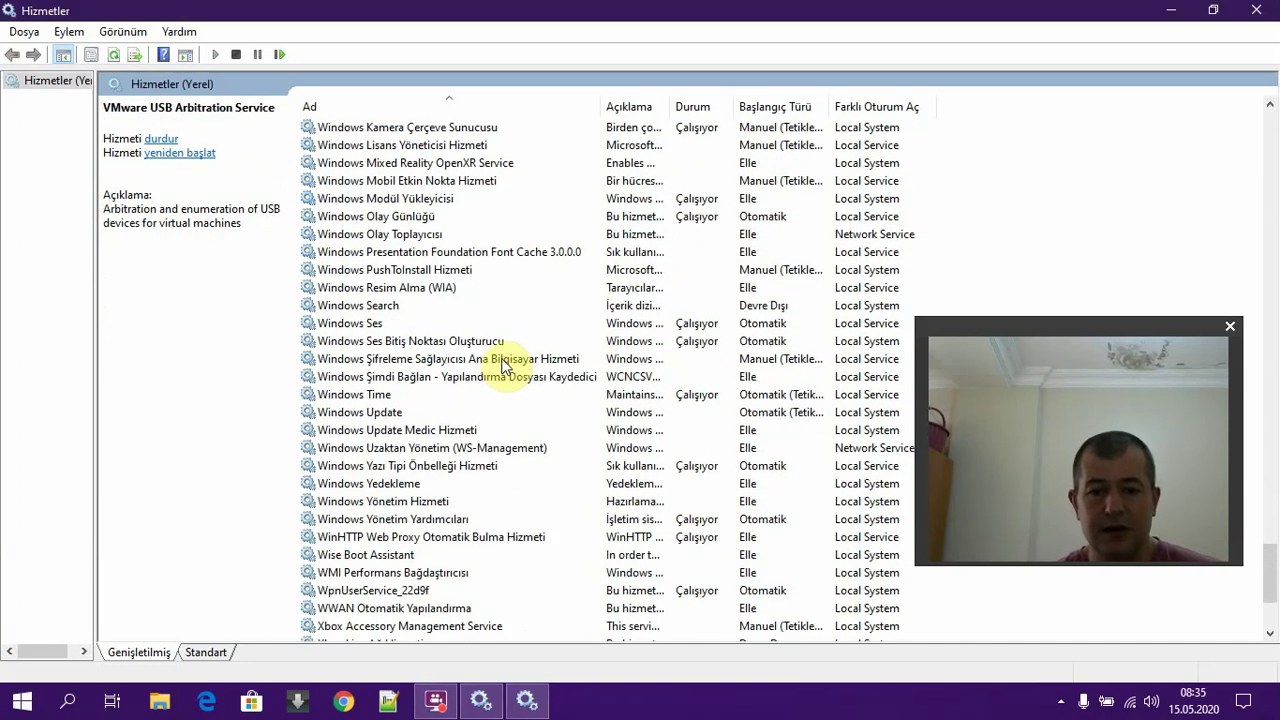
scroll(503, 370, "down", 4)
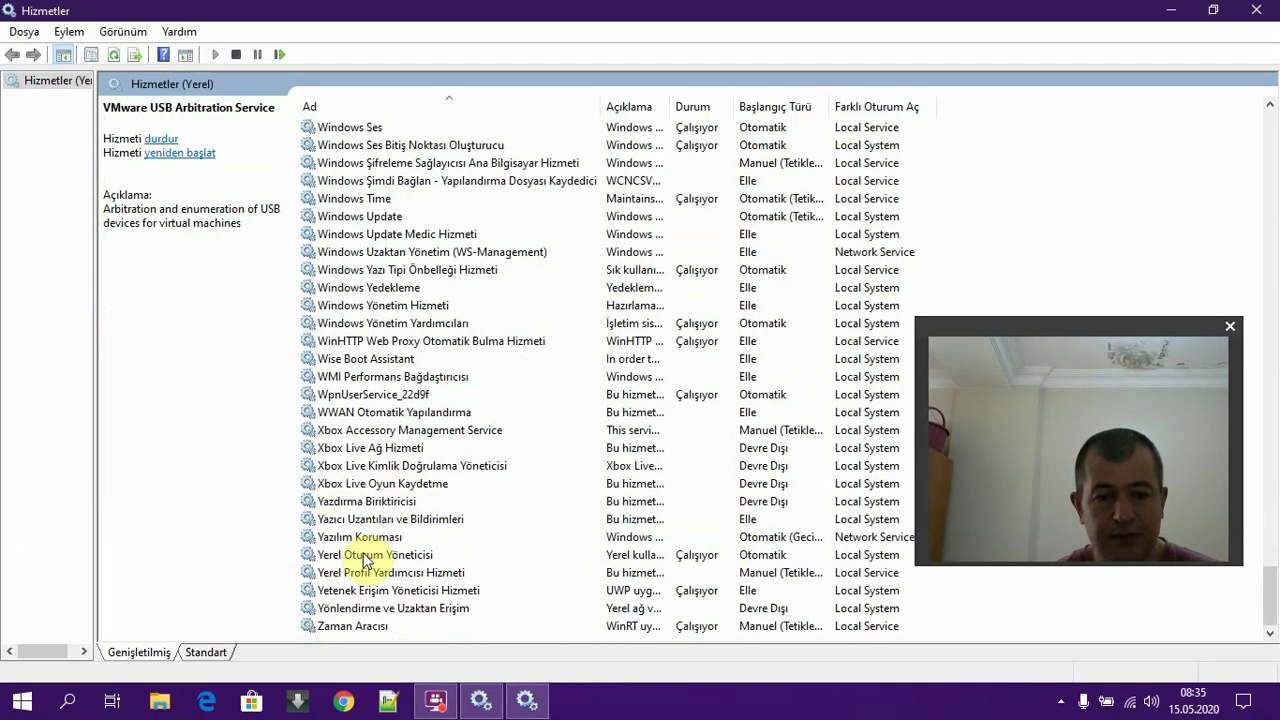
left_click(381, 520)
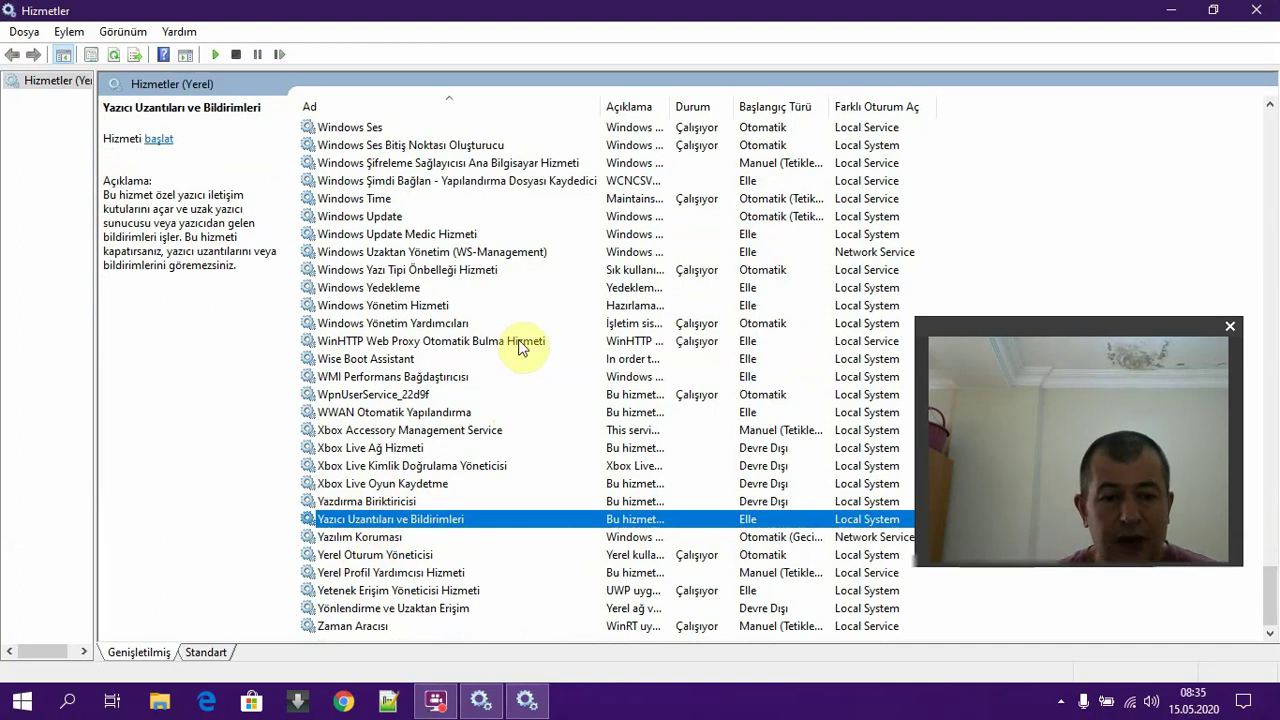
Examine the Windows Update Medic Hizmeti, Windows Update, Windows Time and Windows Bağlantı Yöneticisi services.
left_click(420, 236)
left_click(399, 216)
left_click(400, 198)
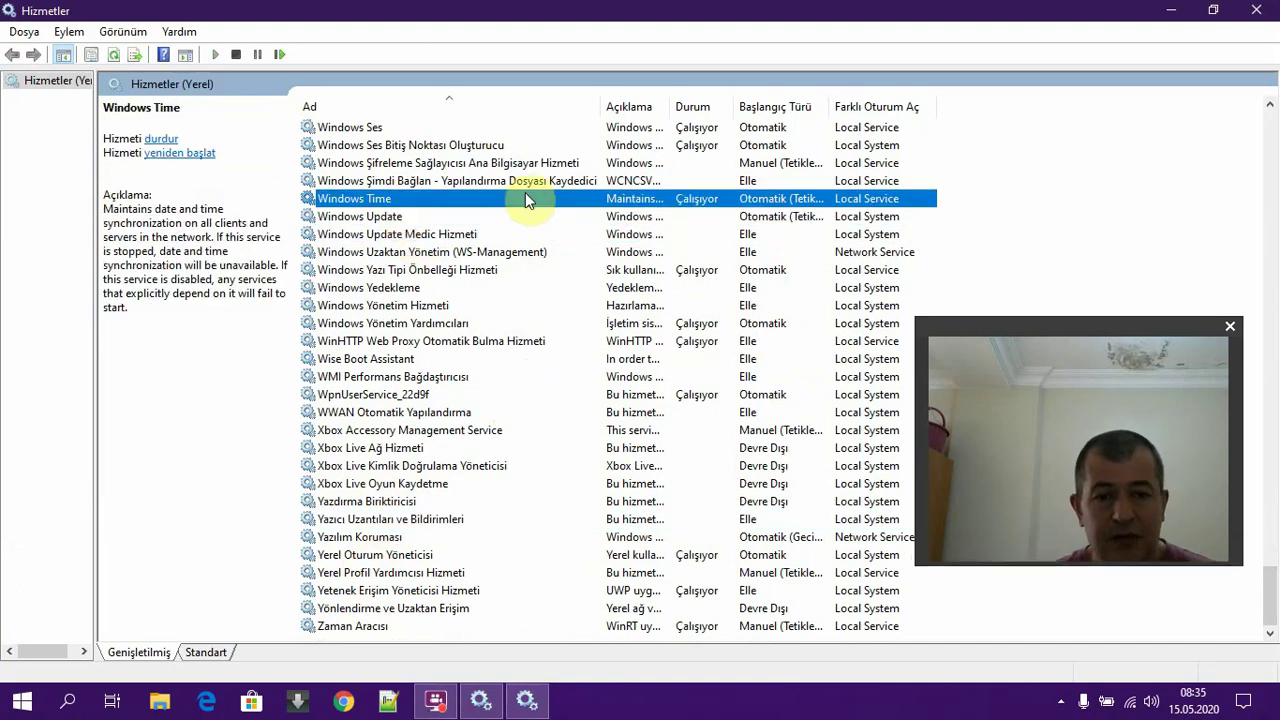
scroll(489, 294, "up", 6)
scroll(489, 296, "up", 2)
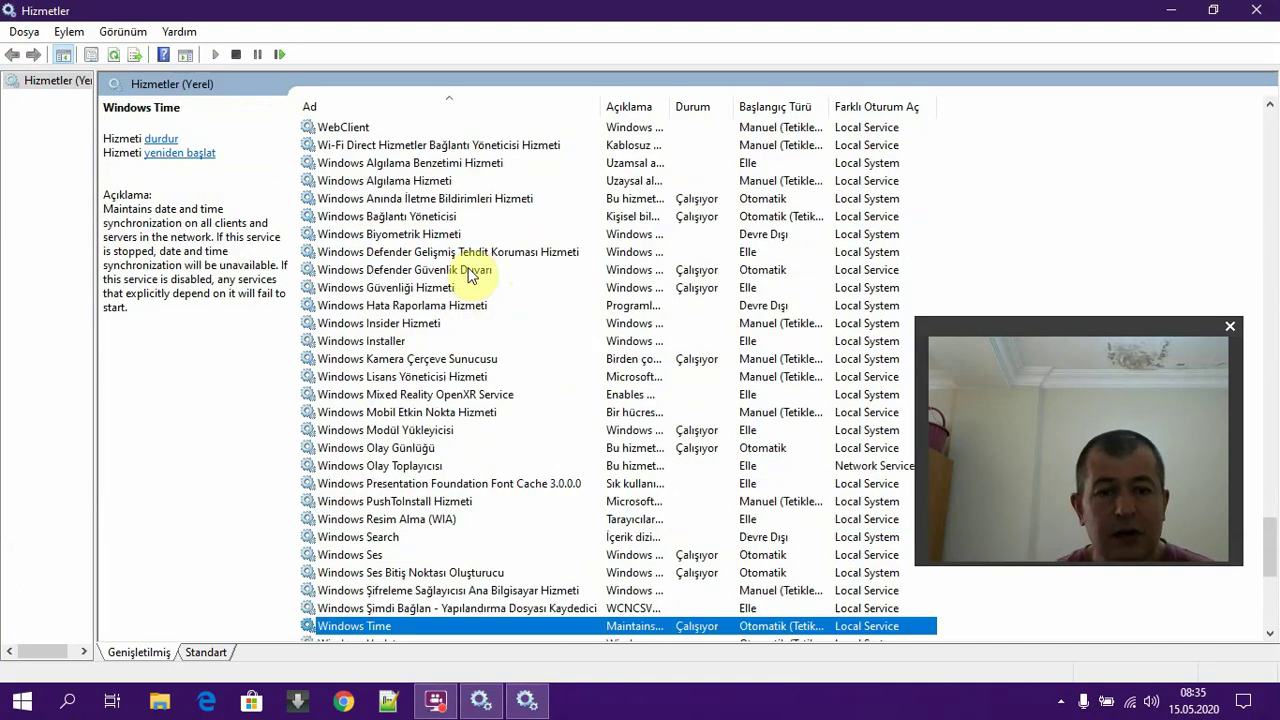
left_click(414, 216)
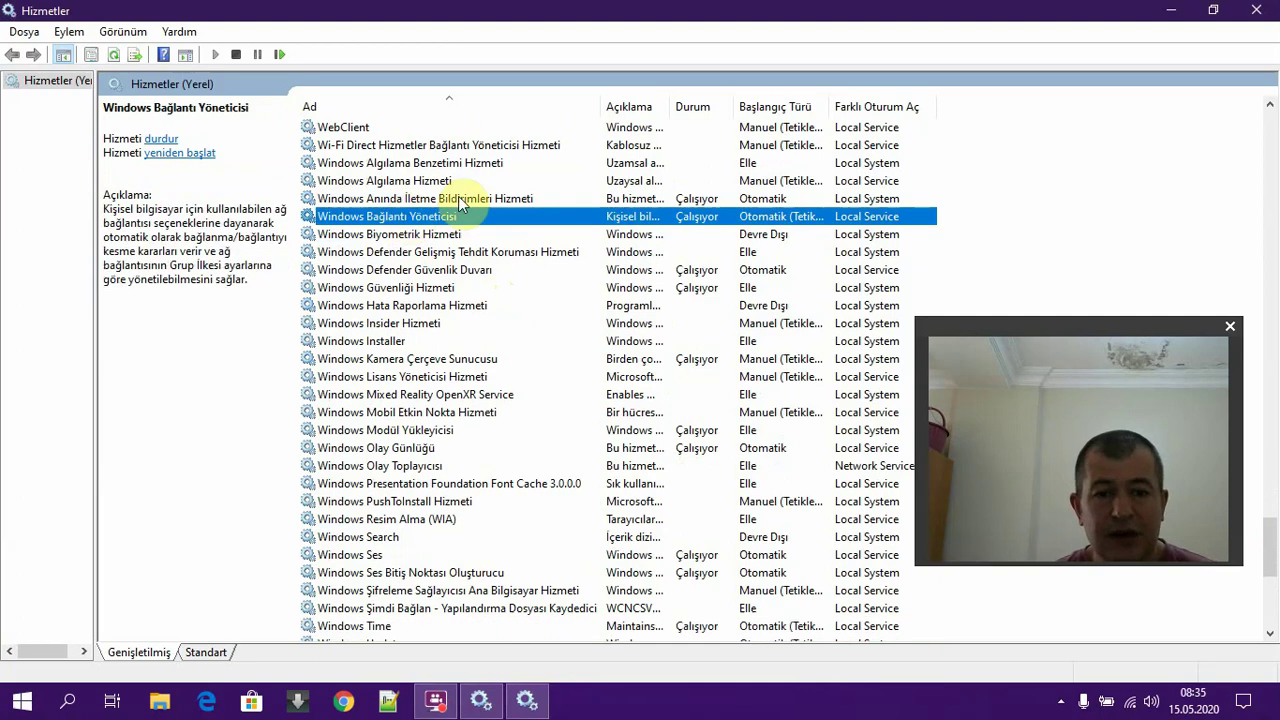
View the startup type options of Windows Defender Gelişmiş Tehdit Koruması Hizmeti in its properties, and cancel the dialog.
double_click(400, 252)
left_click(404, 332)
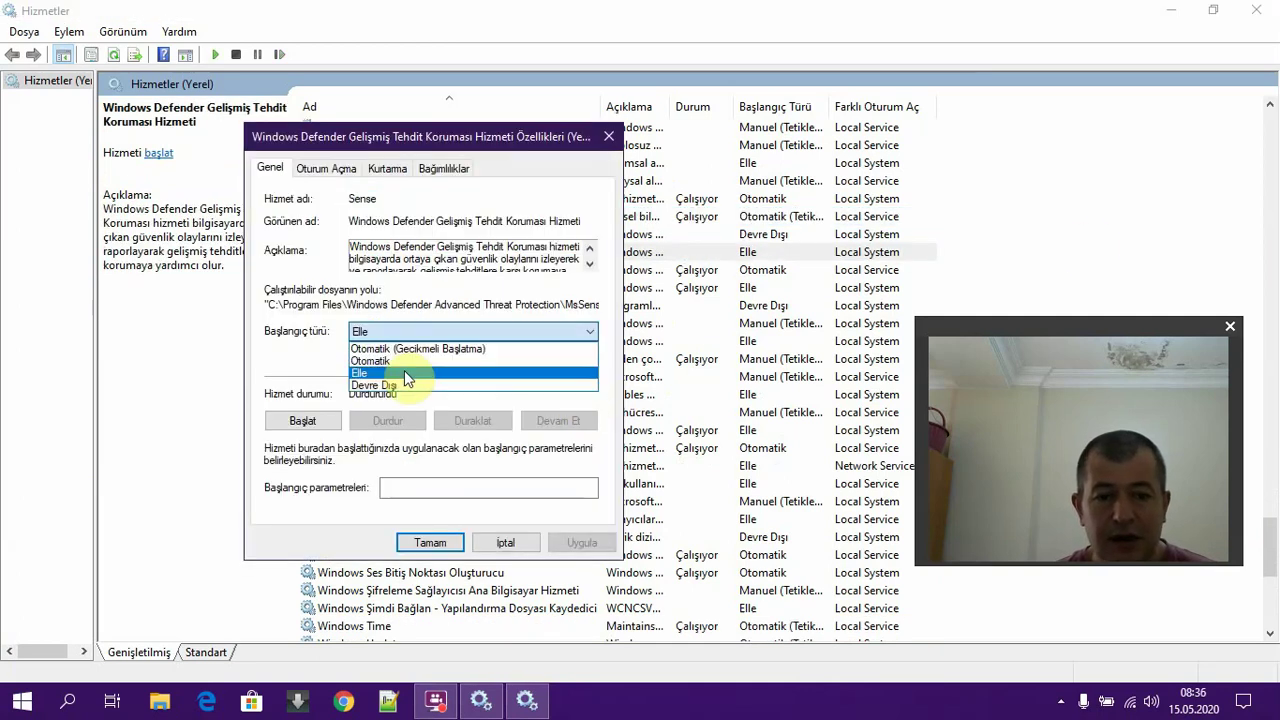
left_click(296, 355)
left_click(500, 543)
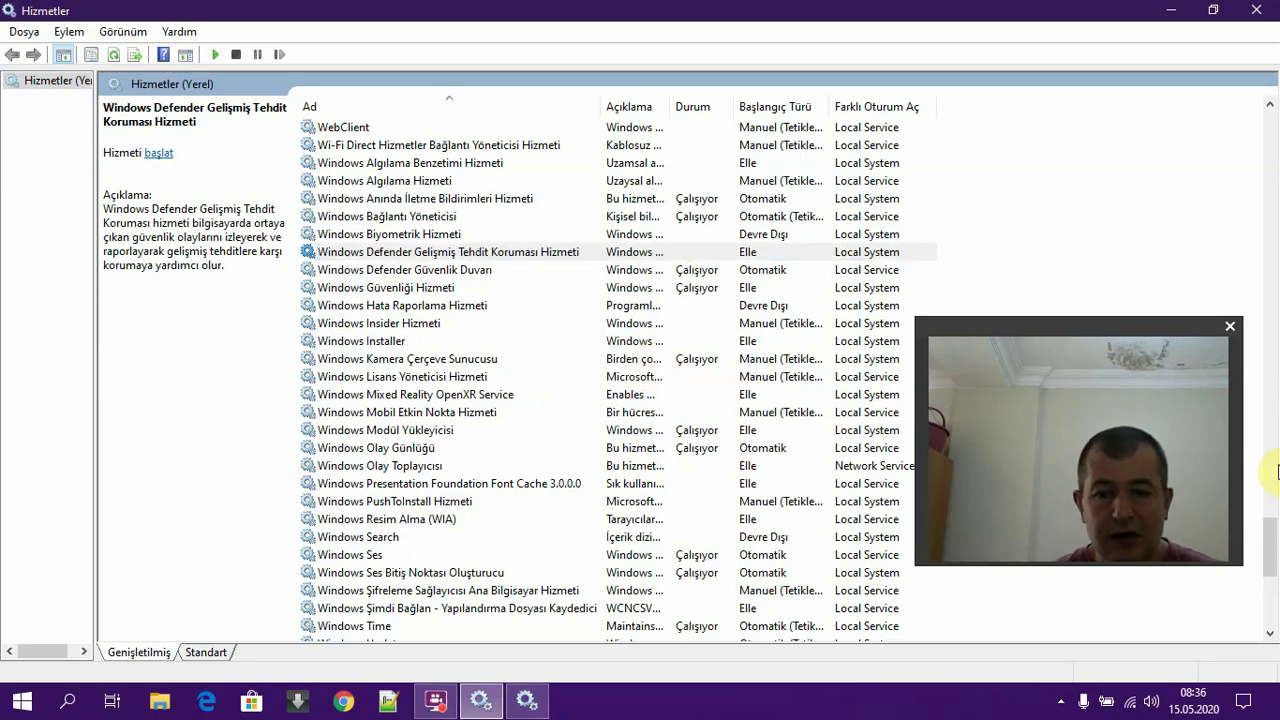
Return to the start of the service list, close both Hizmetler windows, and show the Hizmetler command available for Bu bilgisayar.
left_click_drag(1271, 543, 1263, 135)
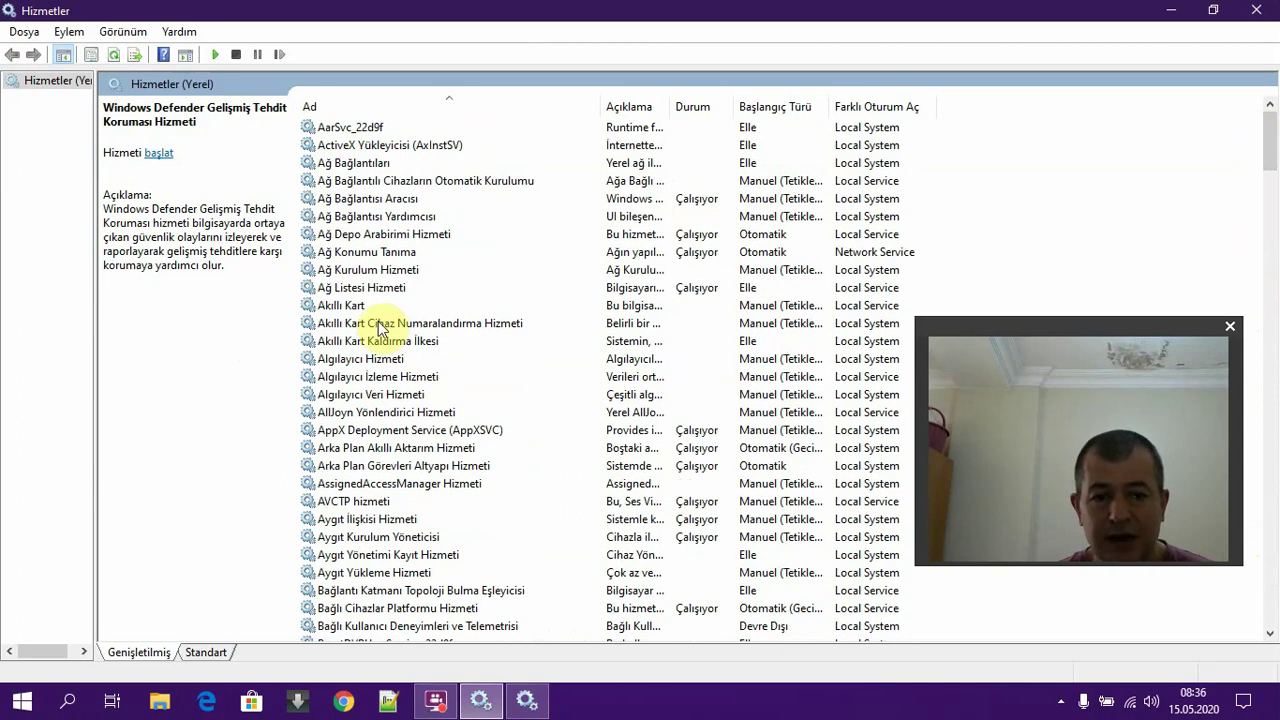
left_click(1261, 11)
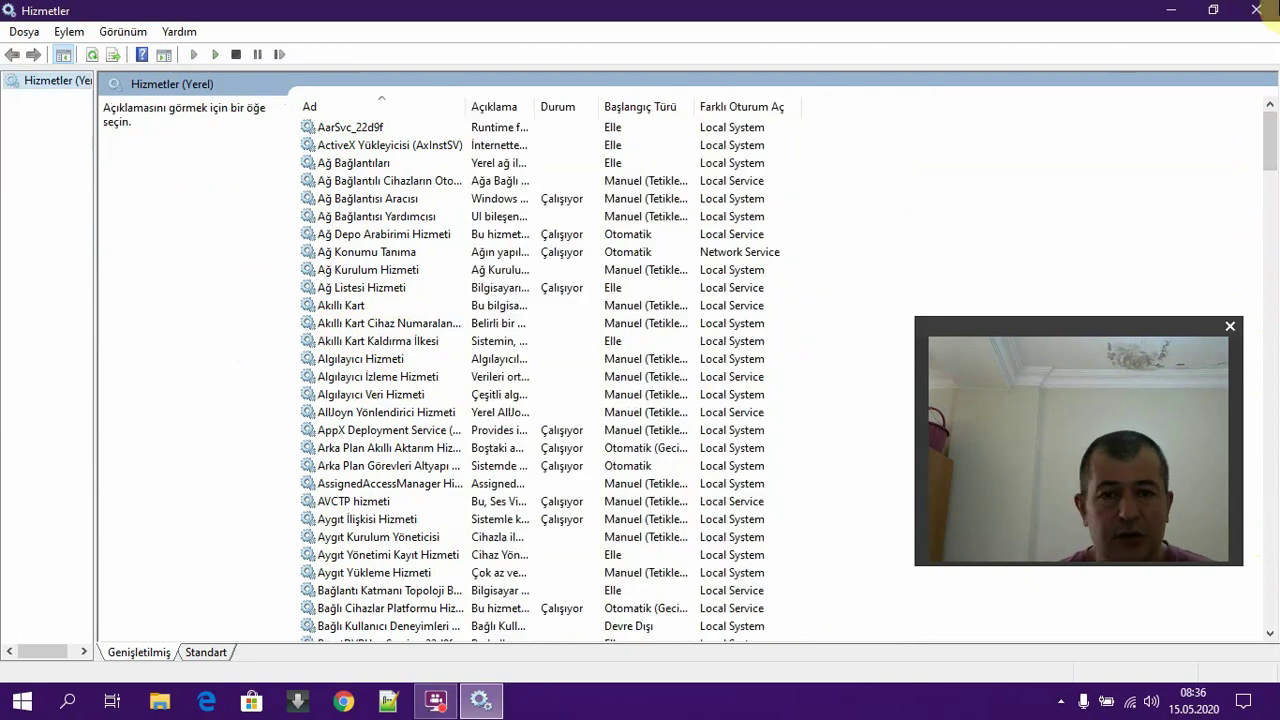
left_click(1262, 11)
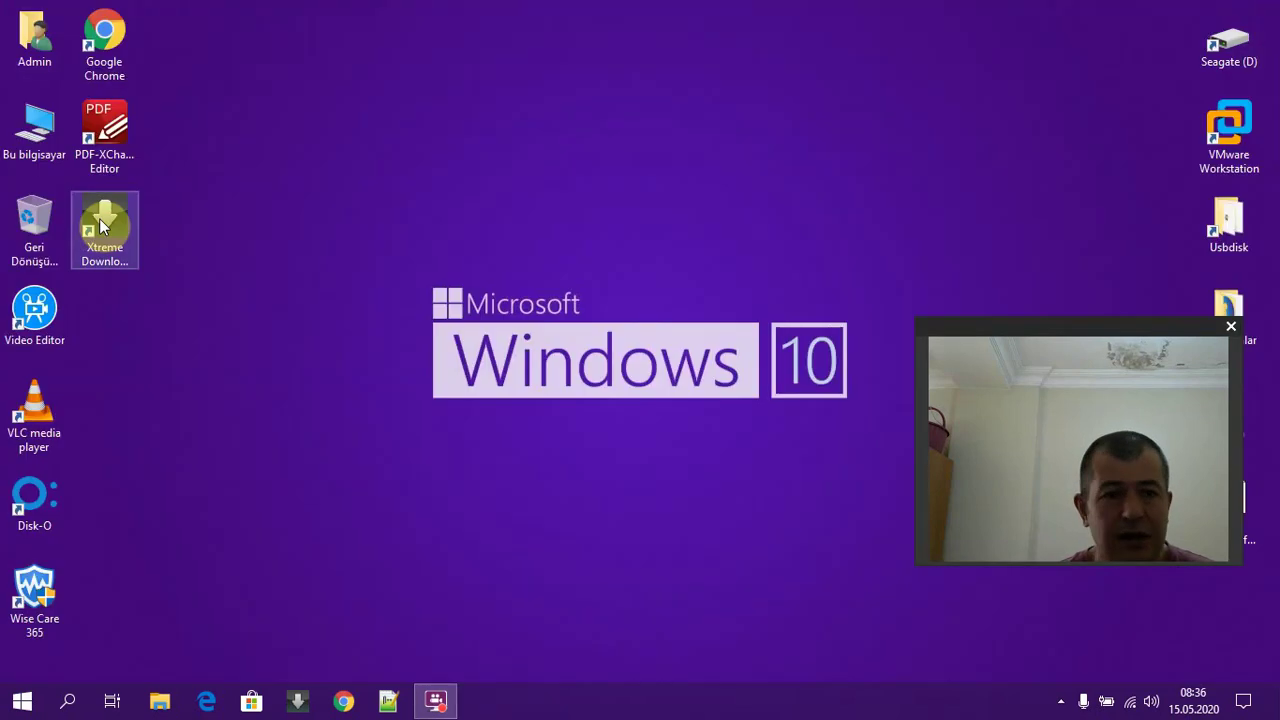
right_click(56, 113)
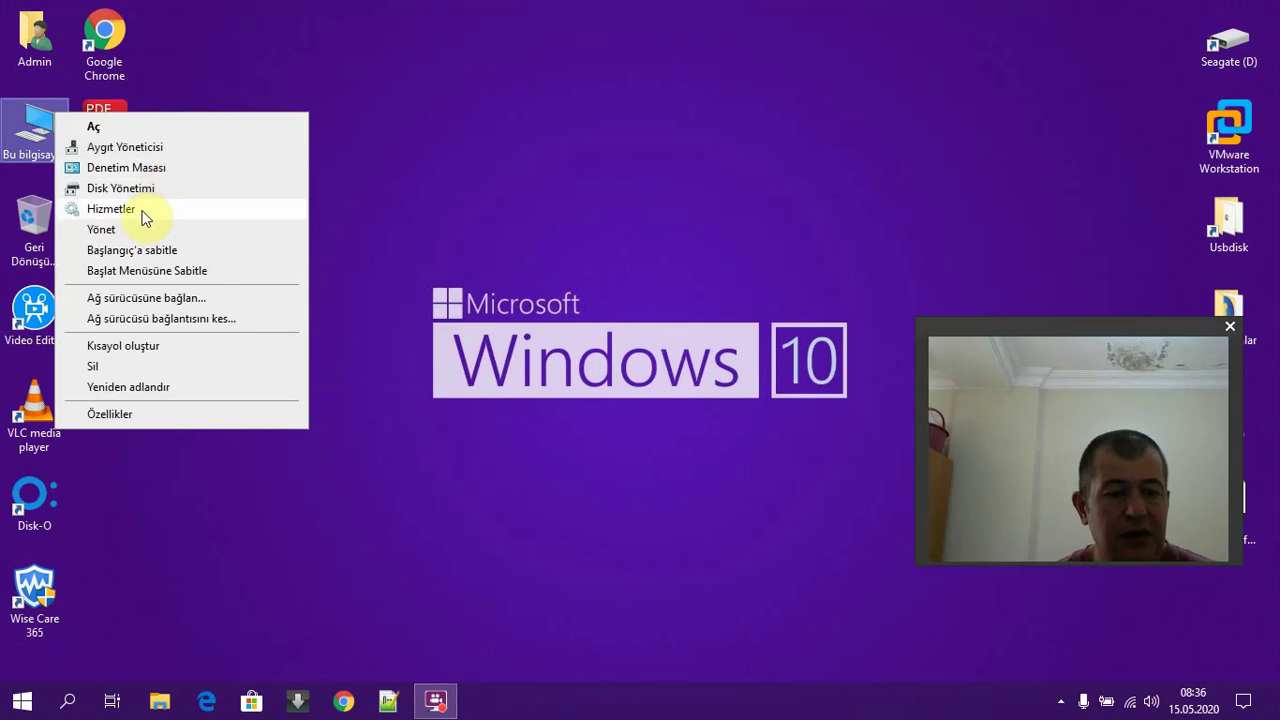
Open Denetim Masası and search it for "hizmetler".
key("super")
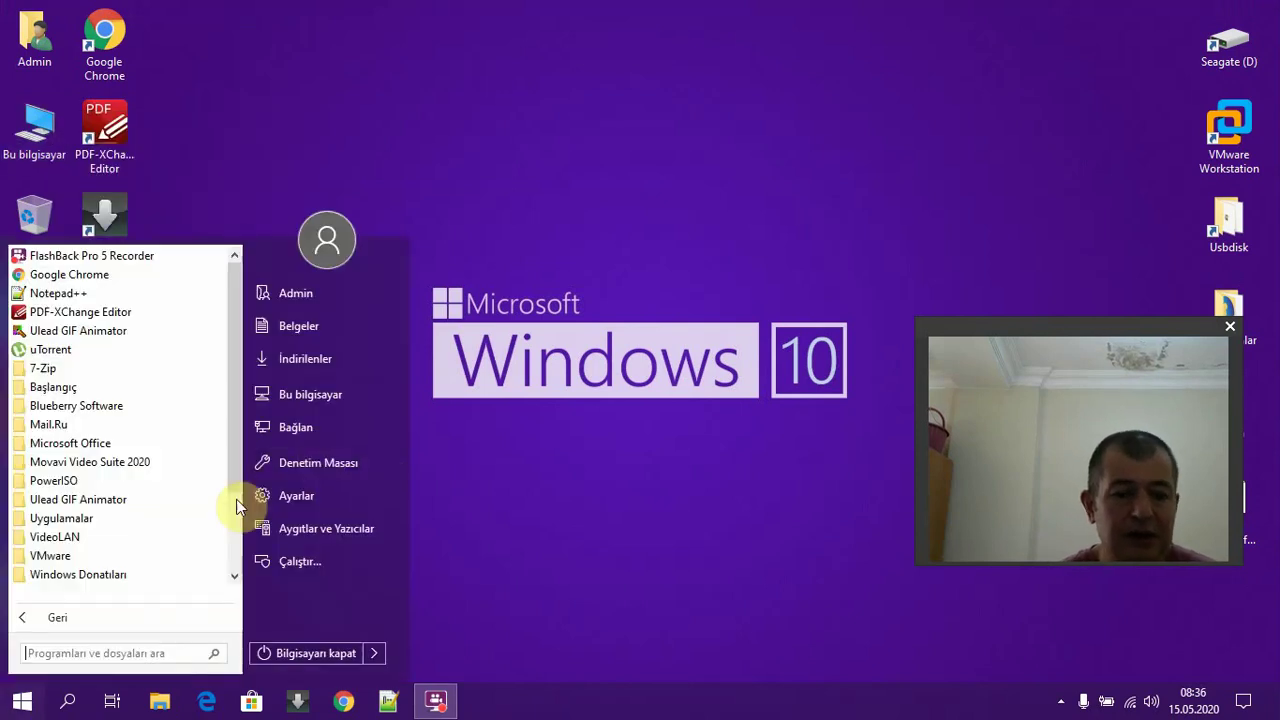
left_click(395, 443)
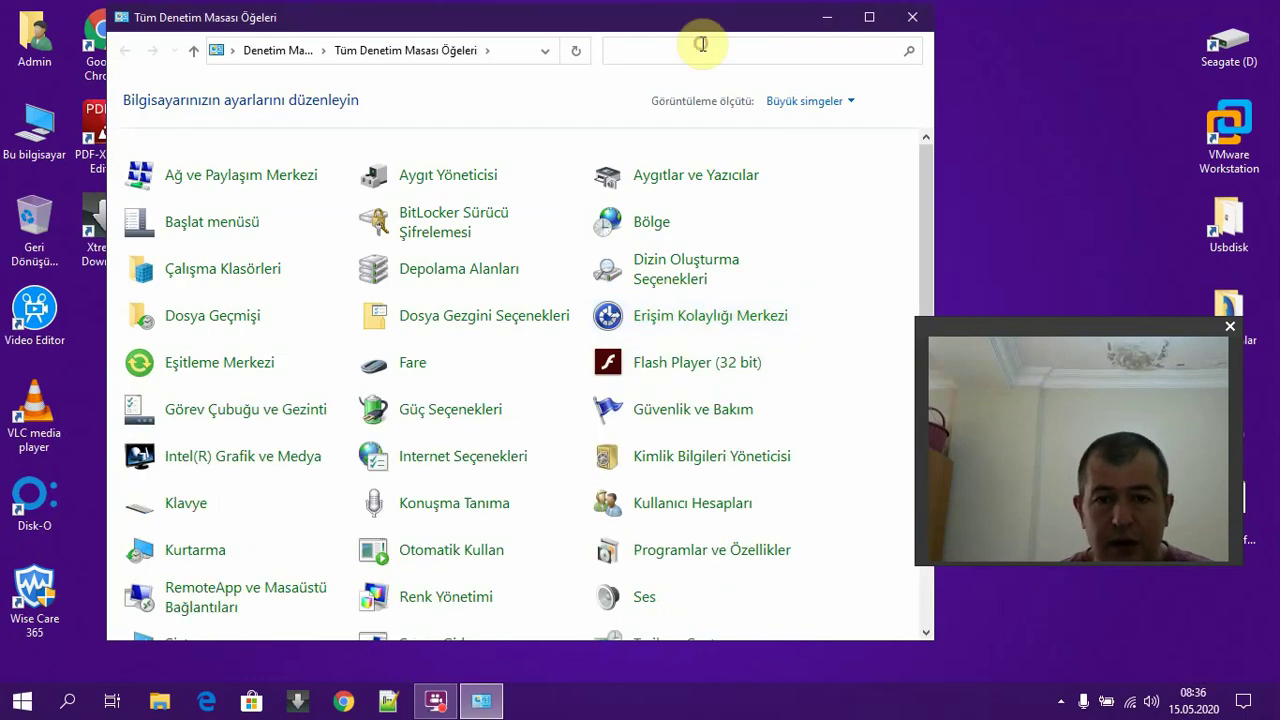
left_click(702, 48)
type("hizmetler")
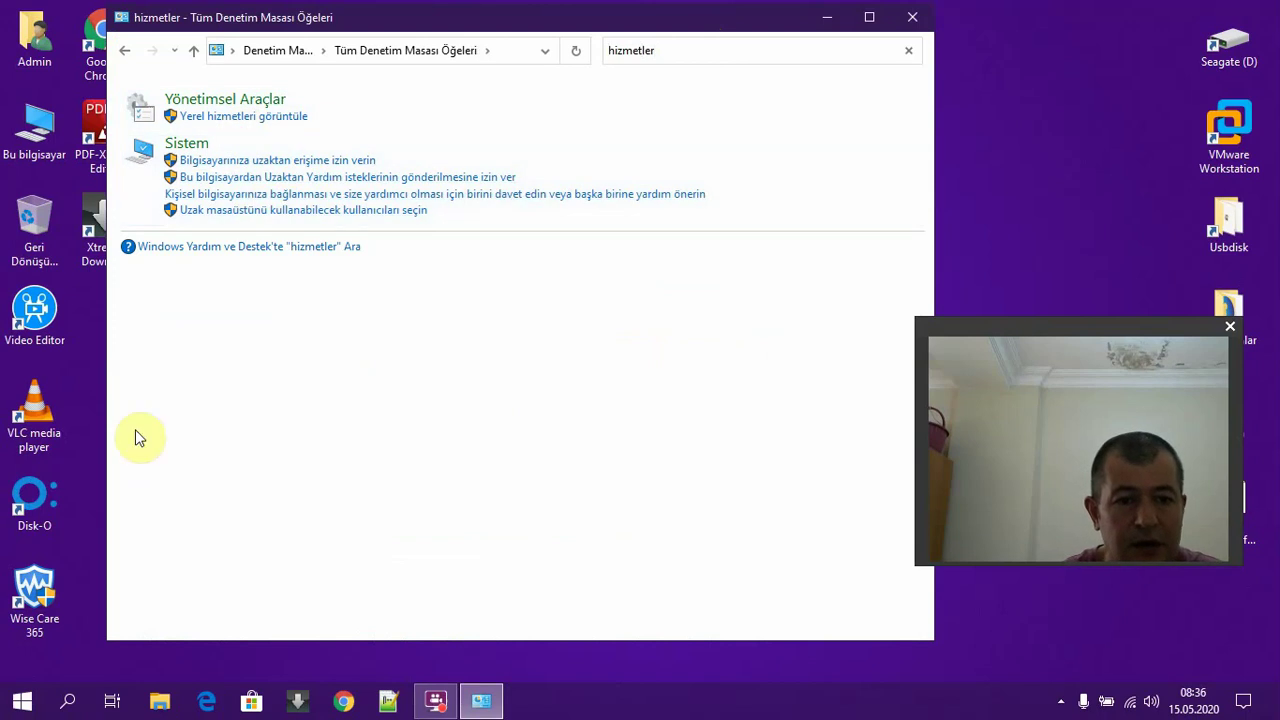
Search the Start menu for "hizmetler", open Hizmetler from the results, and close the Denetim Masası window.
left_click(22, 700)
type("hiz")
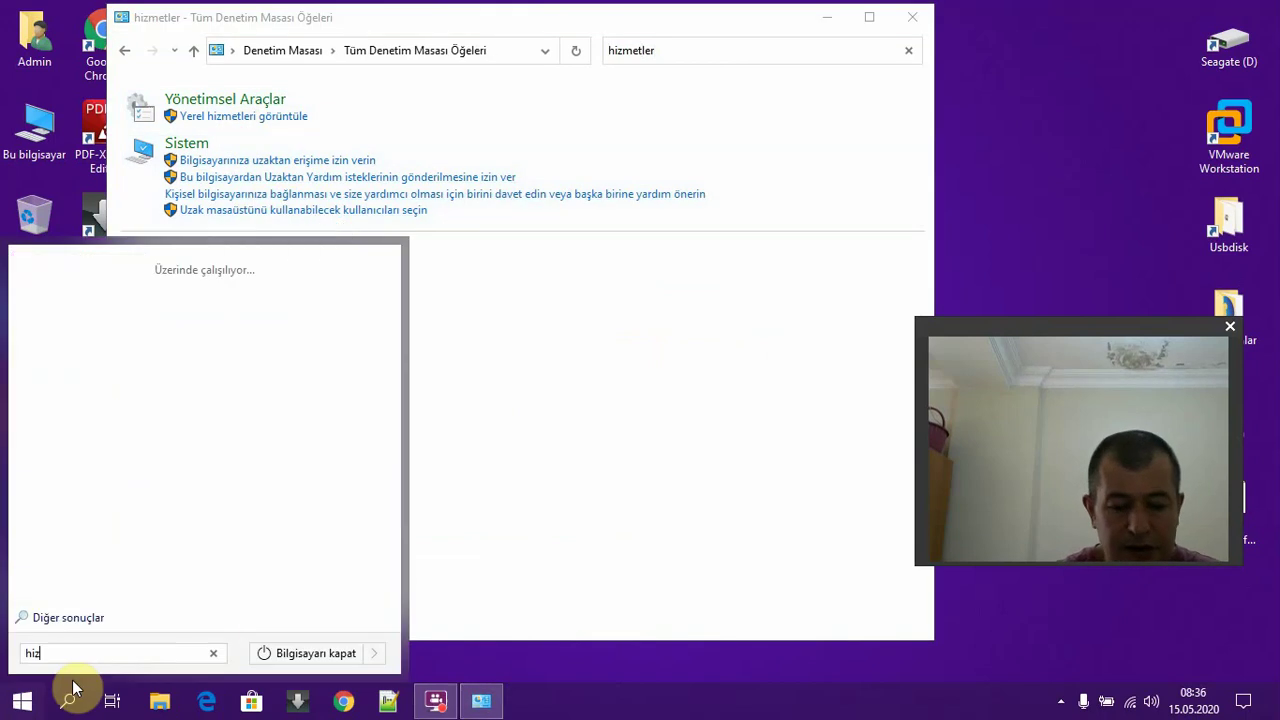
type("metl")
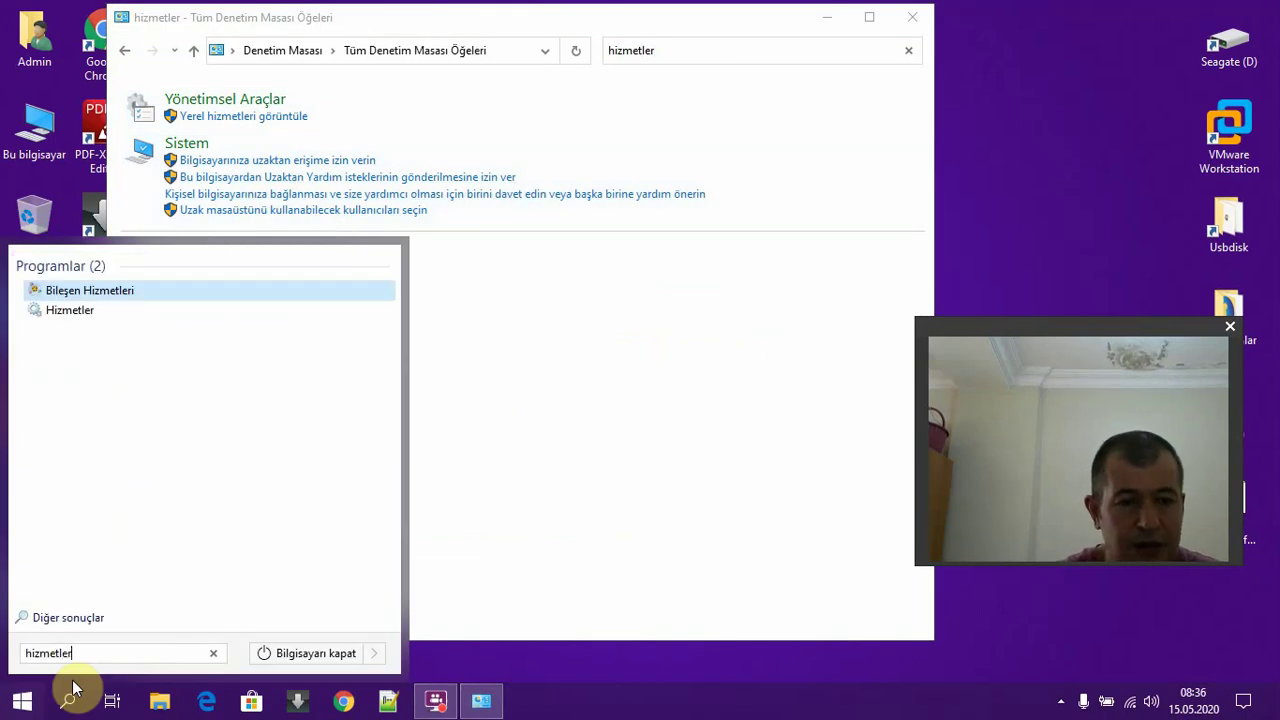
type("er")
key("BackSpace")
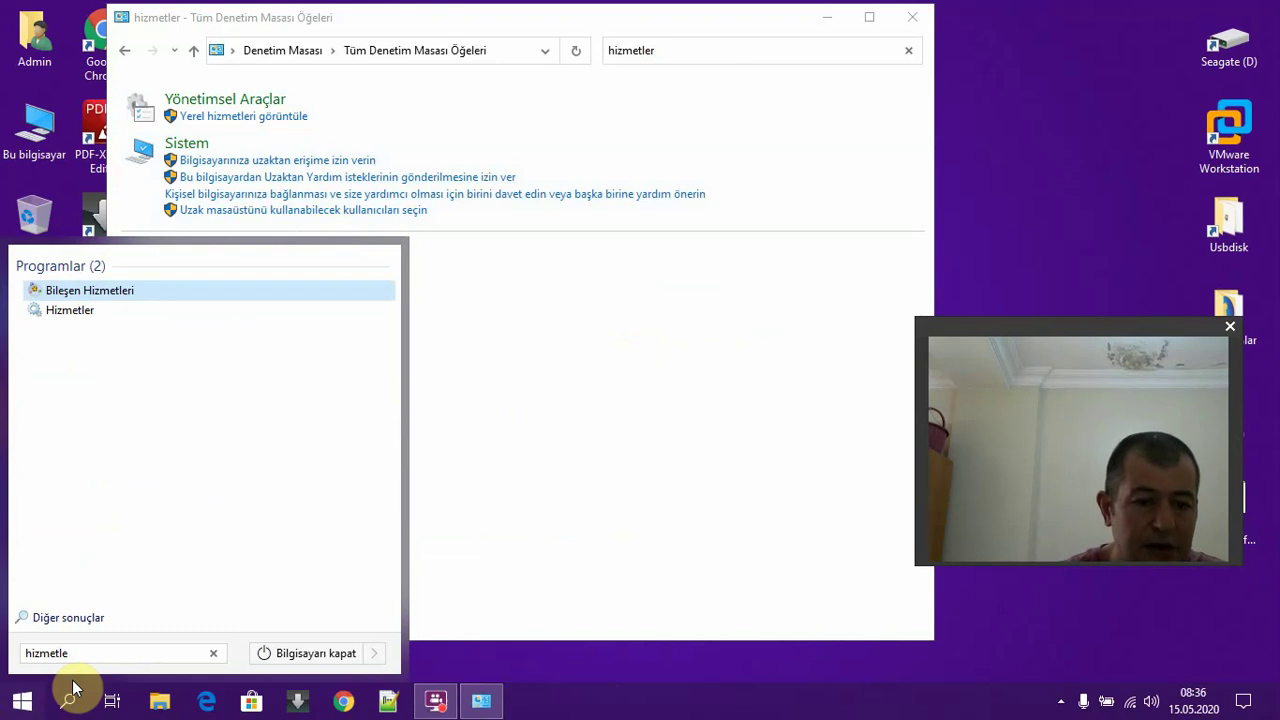
left_click(70, 311)
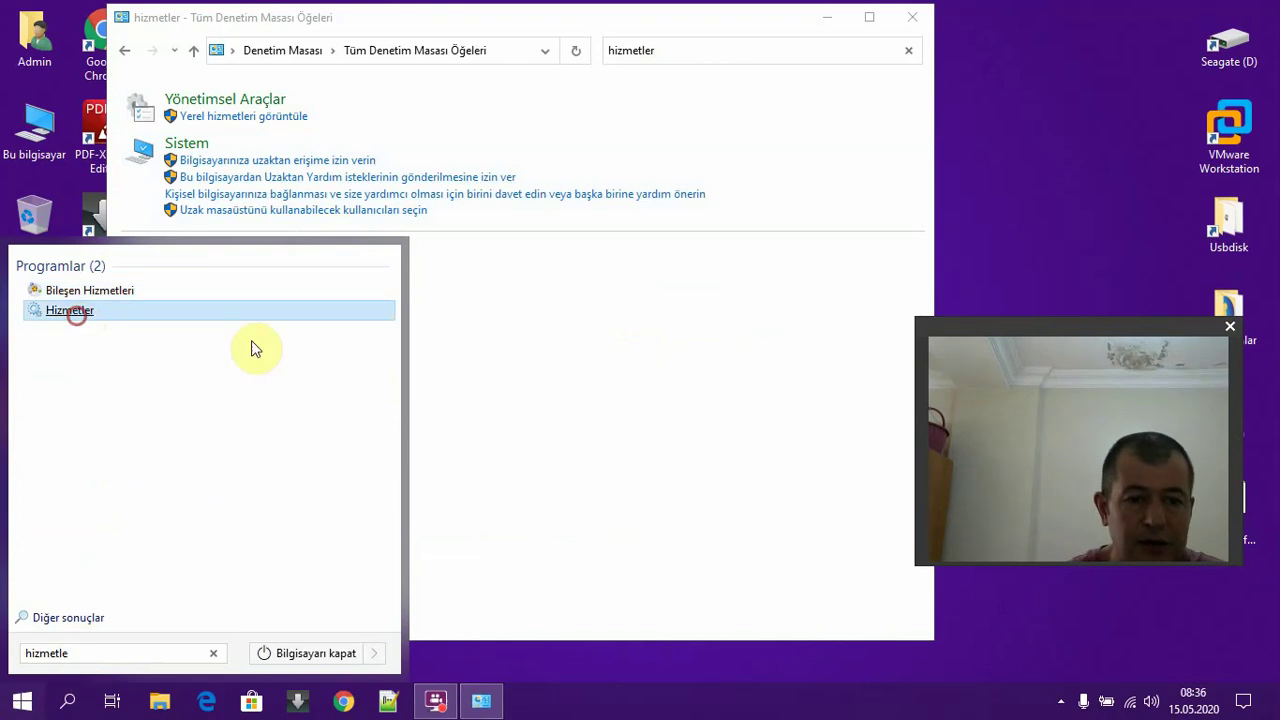
left_click(910, 16)
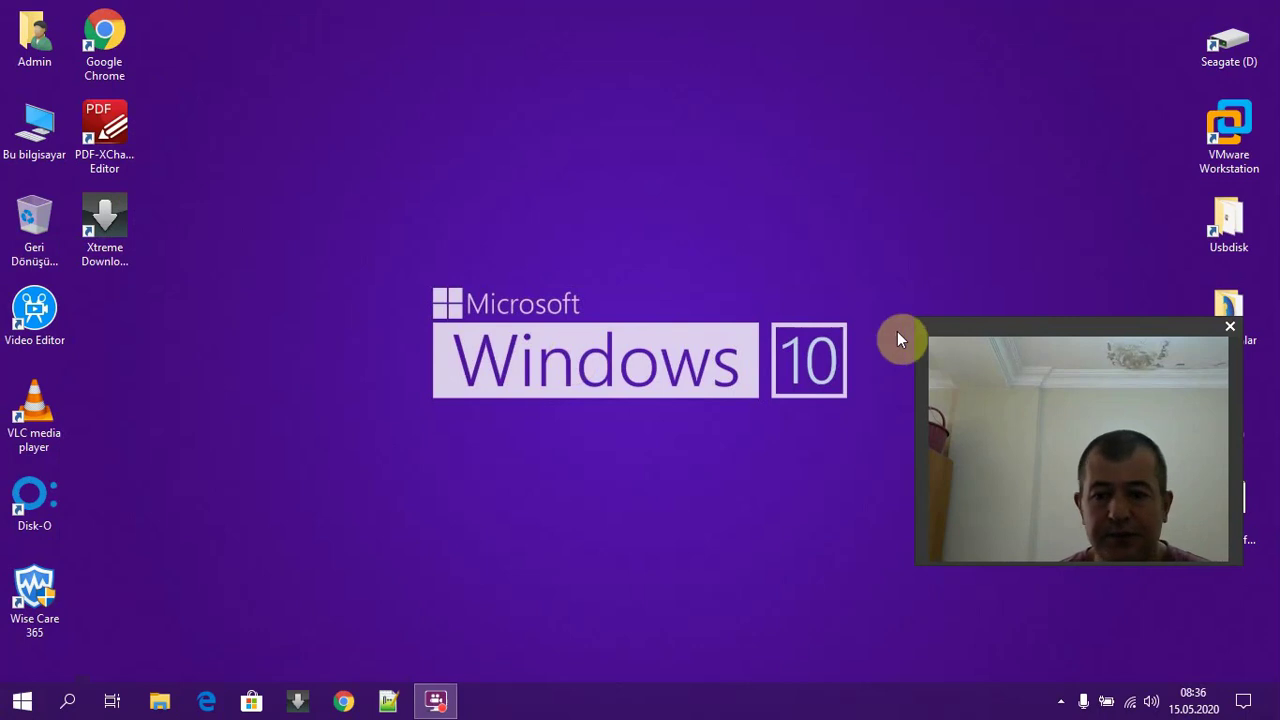
left_click_drag(962, 335, 994, 43)
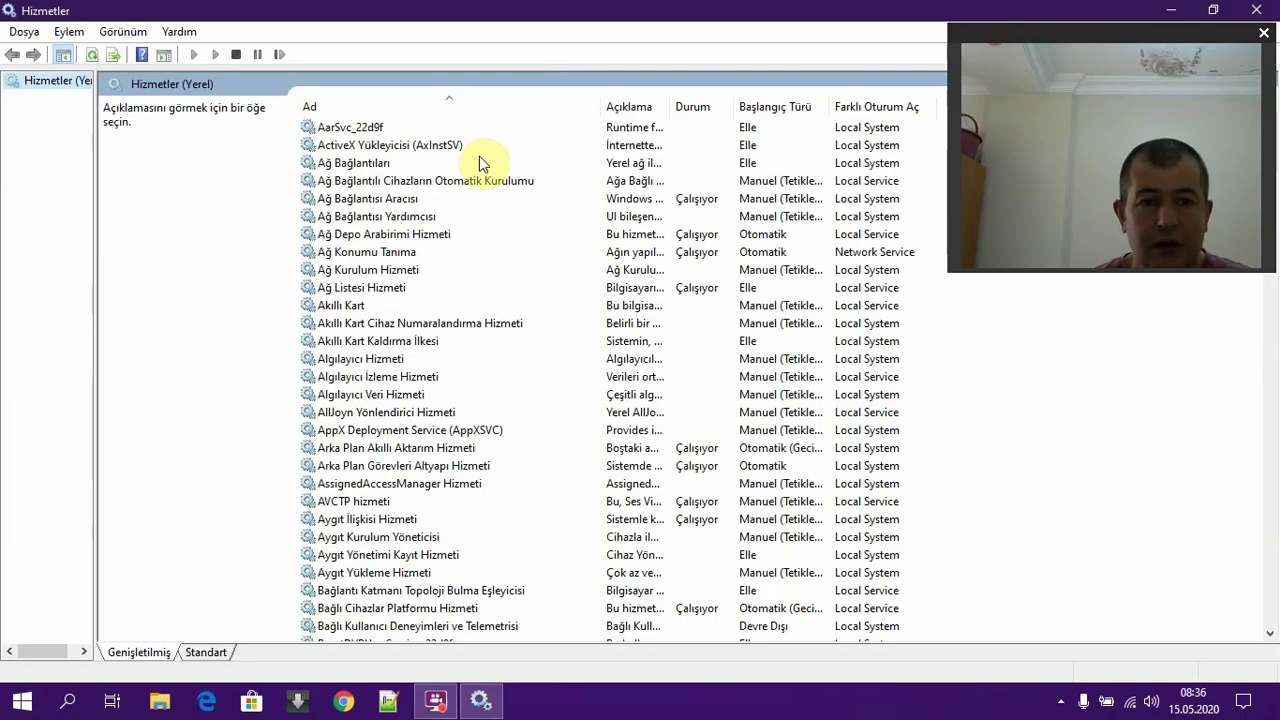
Examine the Windows Search, Windows Update and Windows Yedekleme services, and close the Hizmetler window.
left_click(457, 323)
key("w")
scroll(405, 440, "up", 5)
scroll(395, 480, "down", 5)
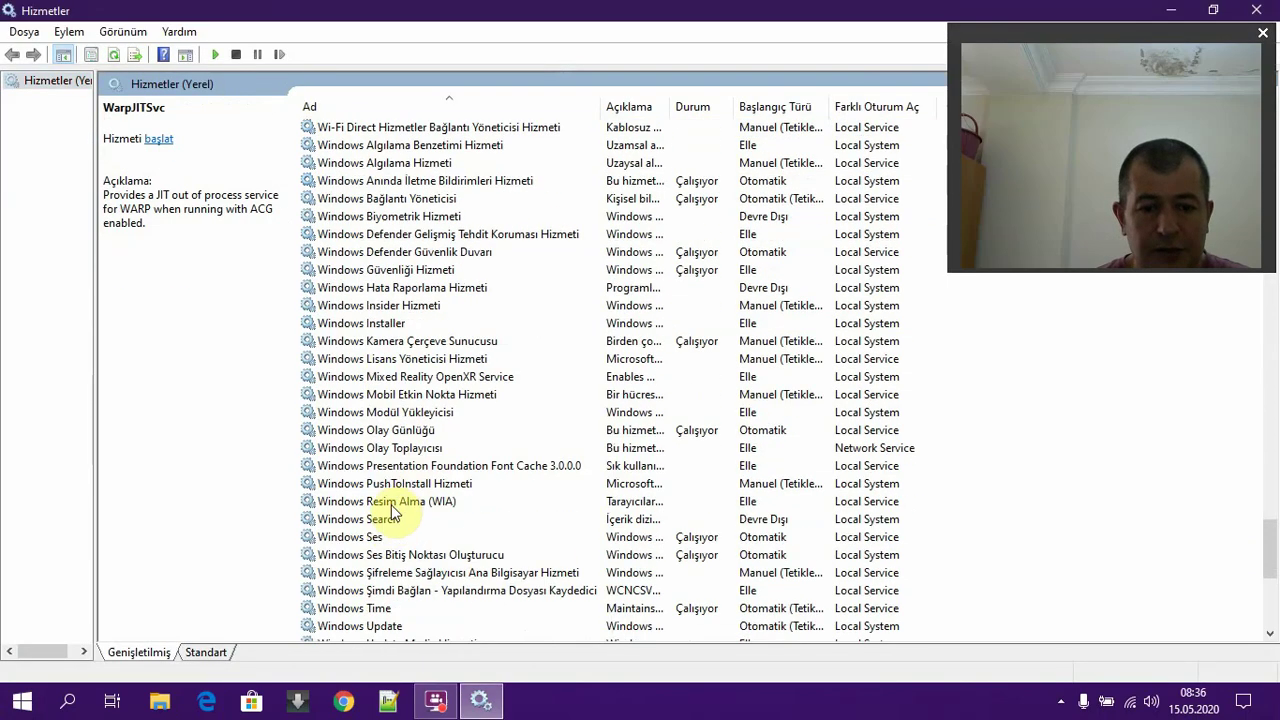
left_click(376, 525)
scroll(398, 535, "down", 3)
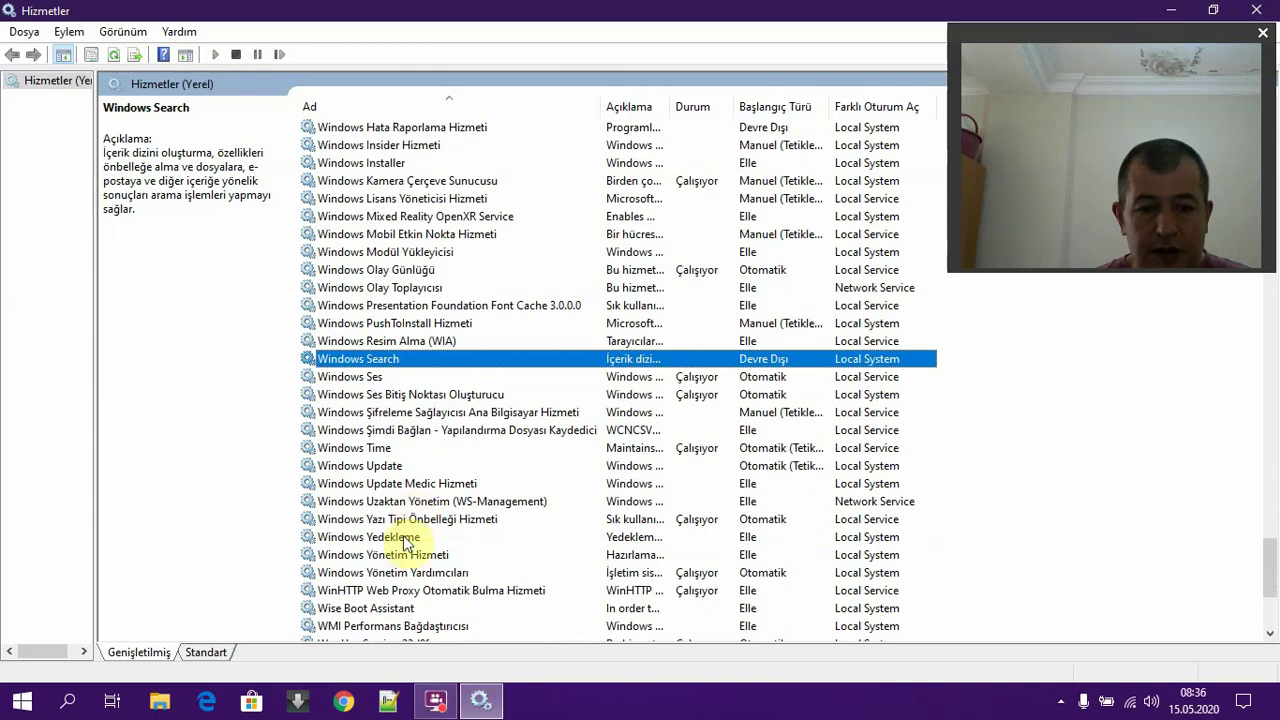
left_click(368, 467)
left_click(372, 538)
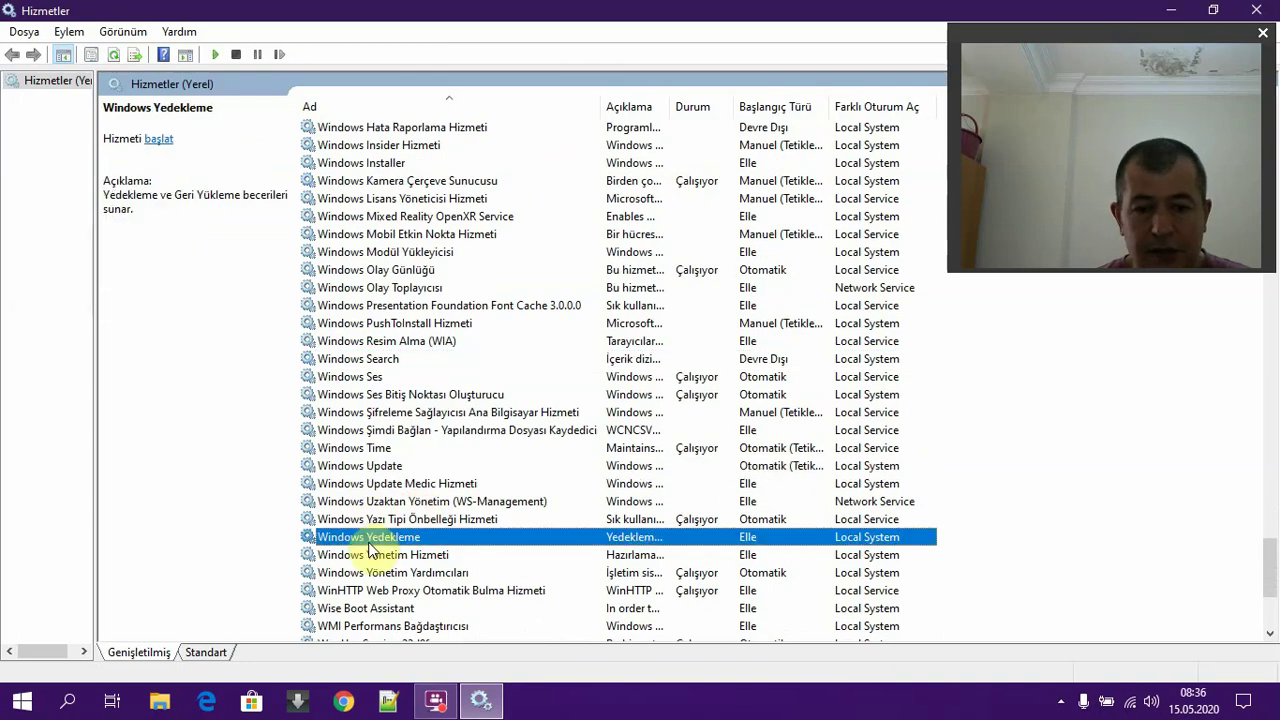
left_click(1256, 10)
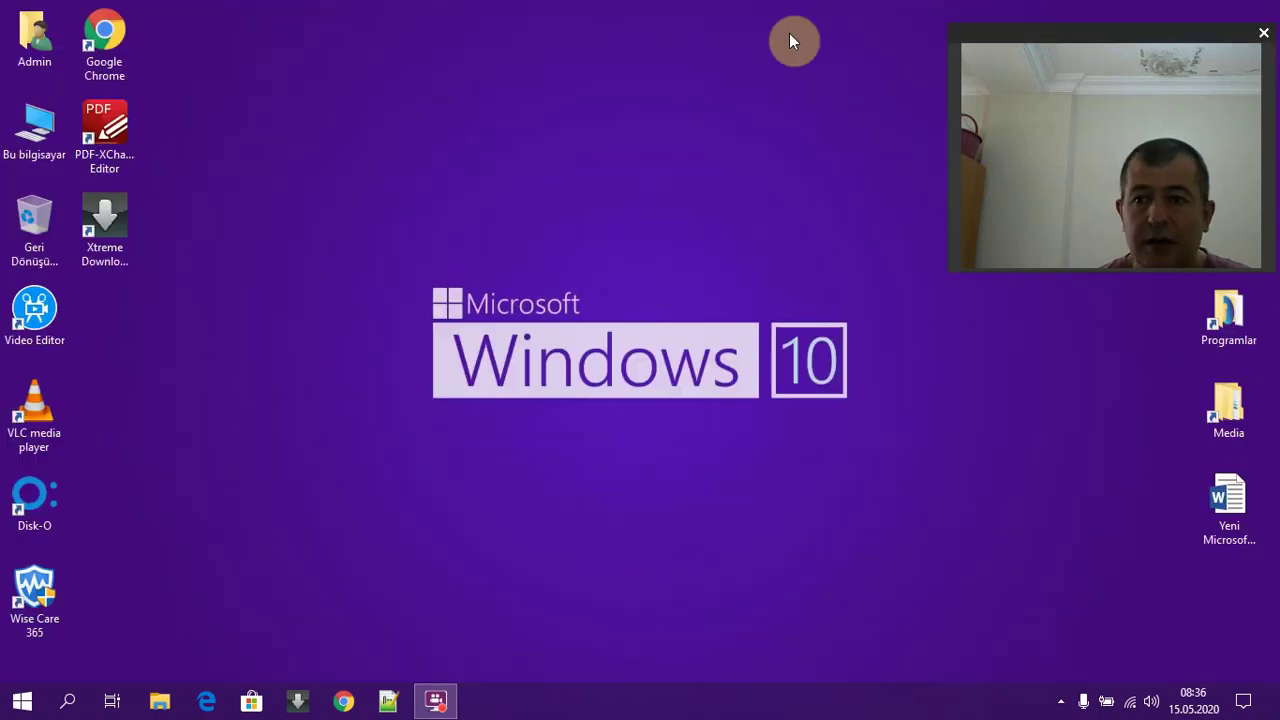
Open the Sistem koruması settings from the properties of Bu bilgisayar, and open the protection configuration of Yerel Disk (C:).
right_click(22, 133)
left_click(80, 422)
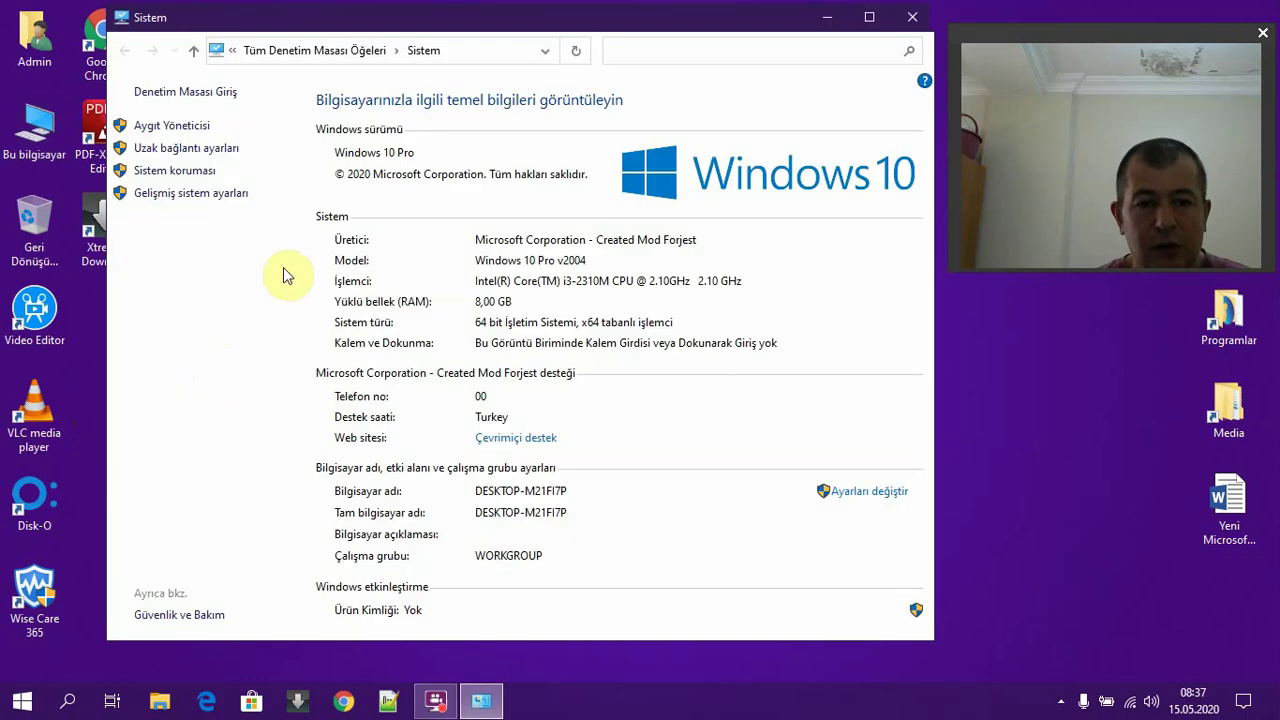
left_click(180, 172)
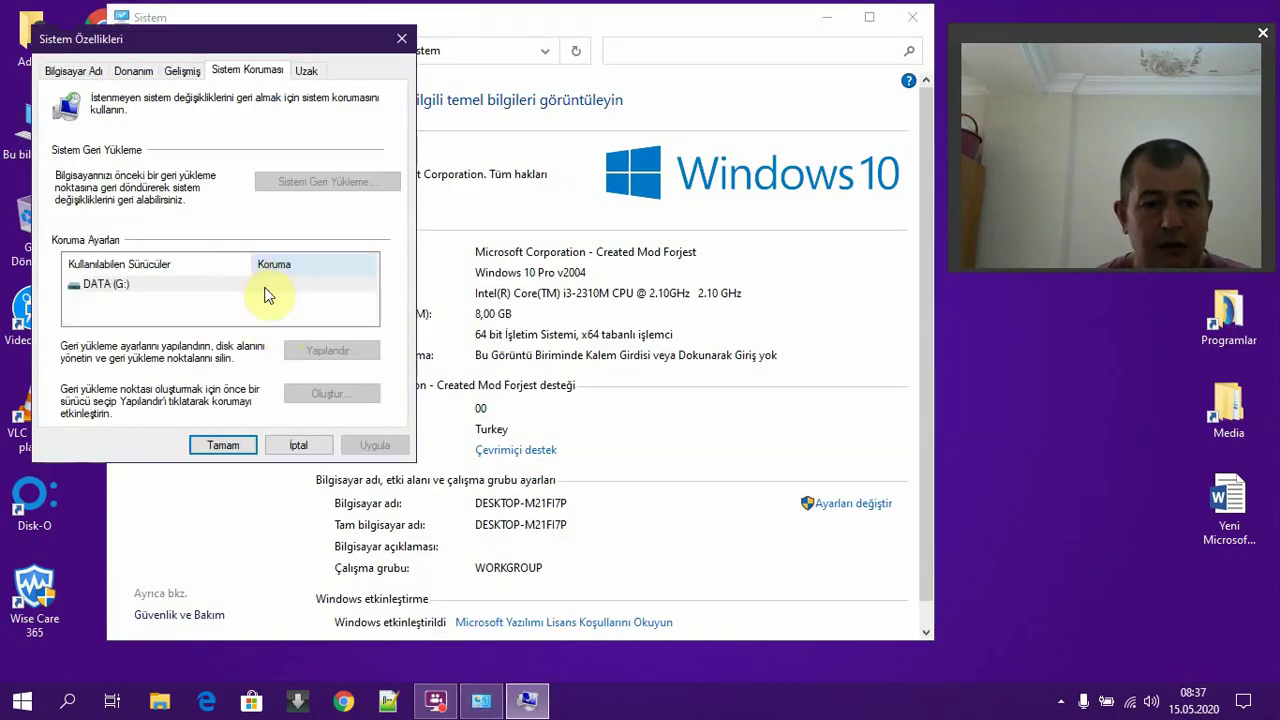
left_click(239, 304)
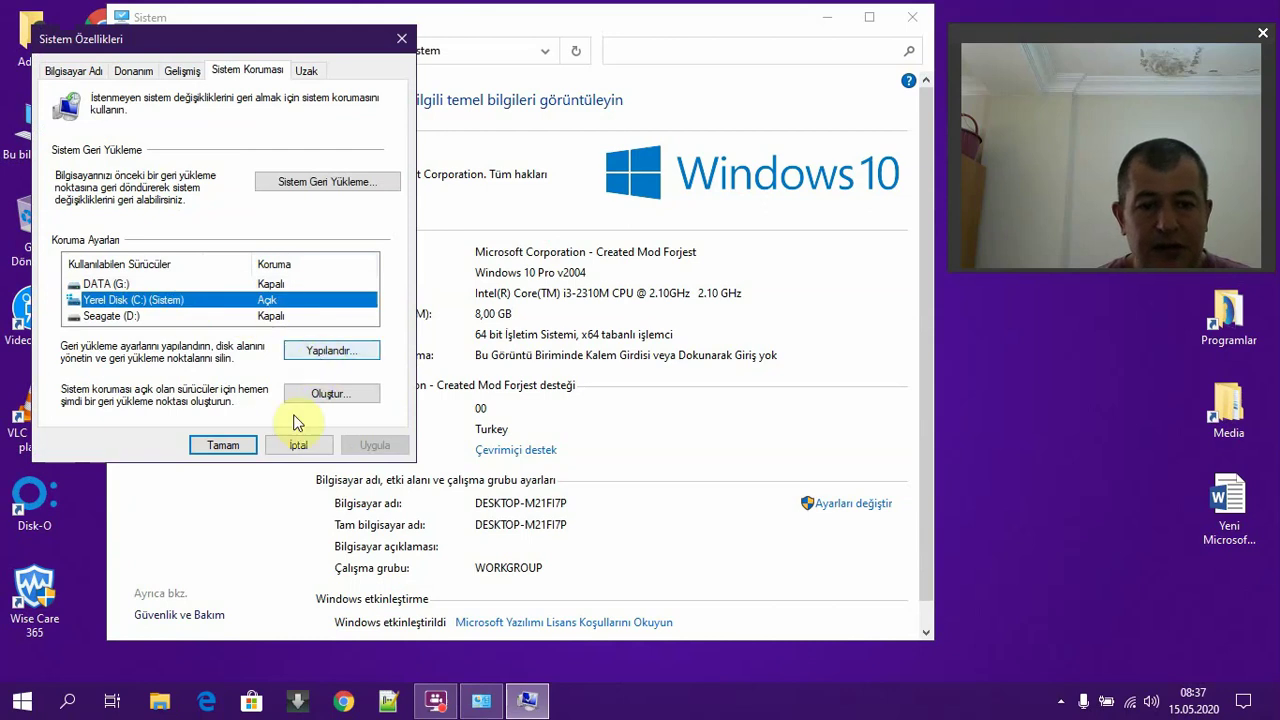
left_click(316, 393)
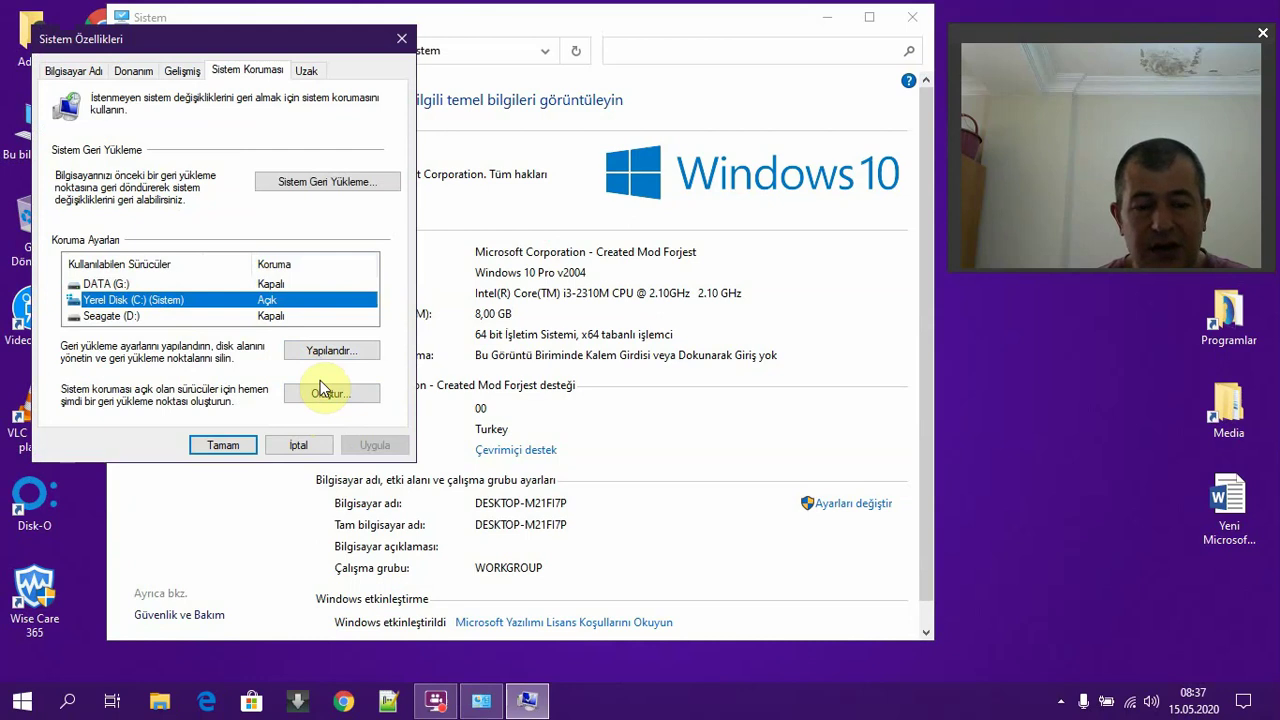
left_click(335, 351)
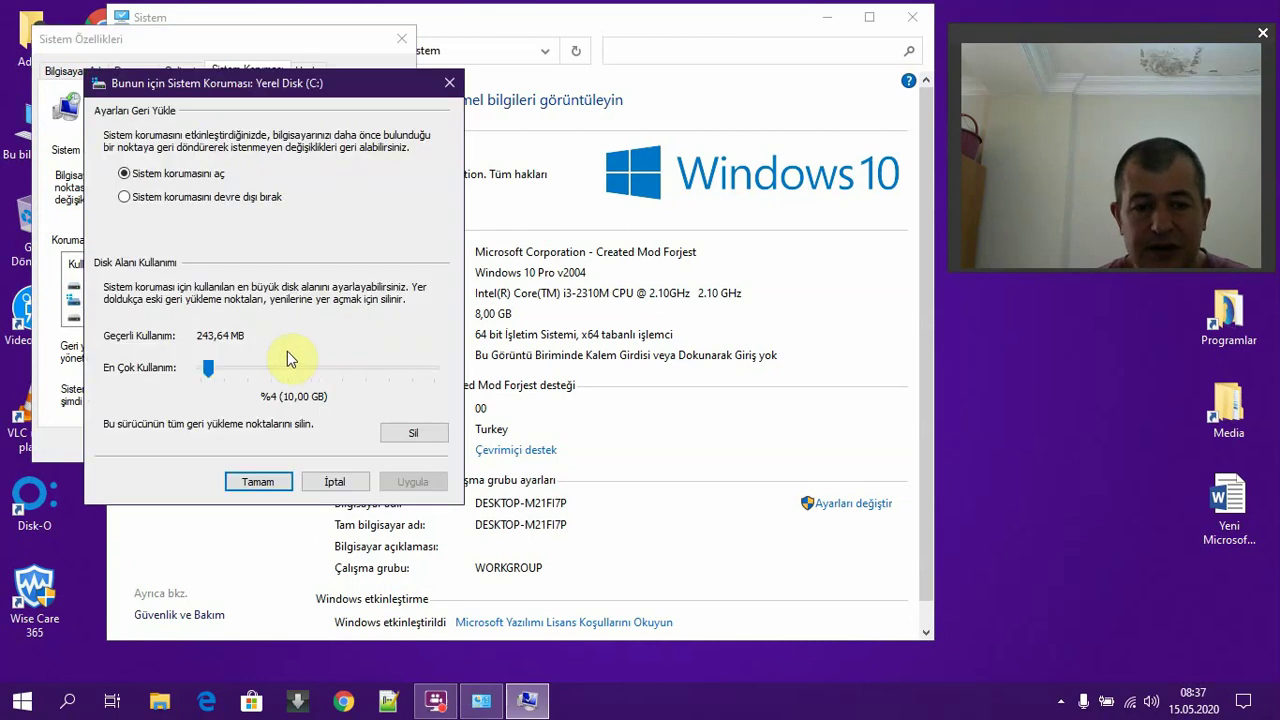
Disable system protection for Yerel Disk (C:), delete all of its restore points, and close the dialogs and the Sistem window.
left_click(198, 200)
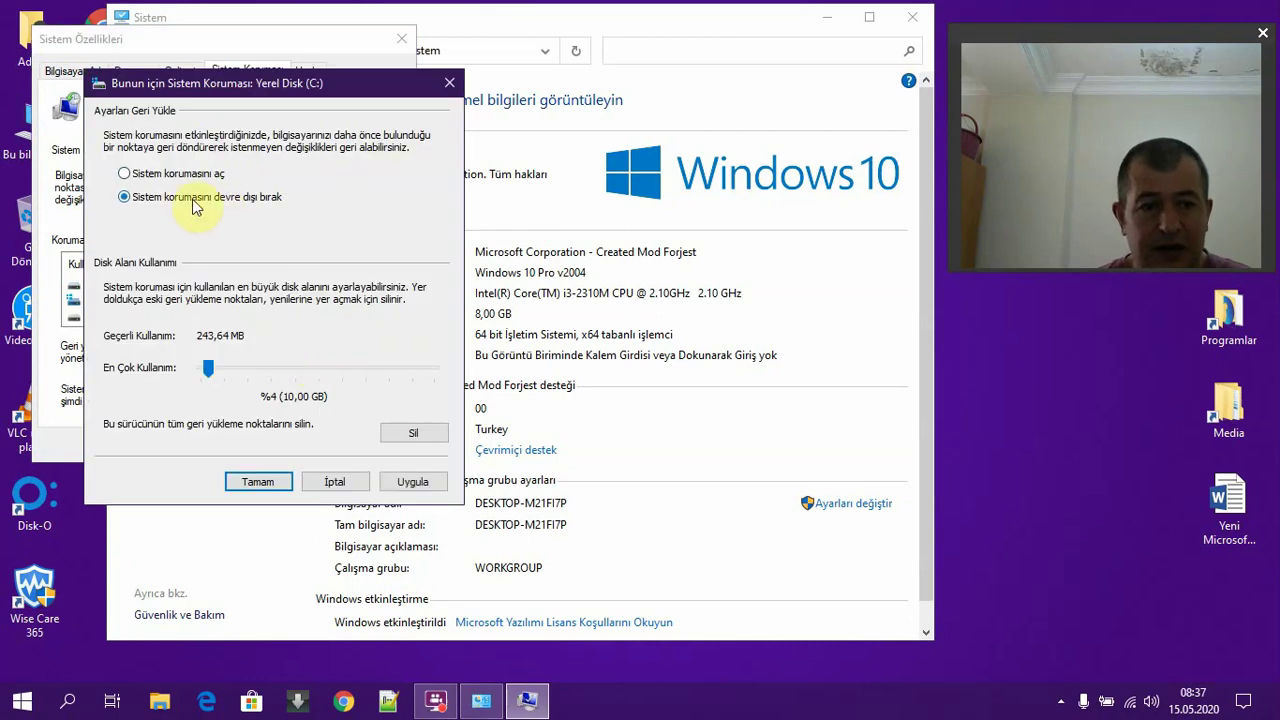
left_click(410, 484)
left_click(406, 436)
left_click(390, 325)
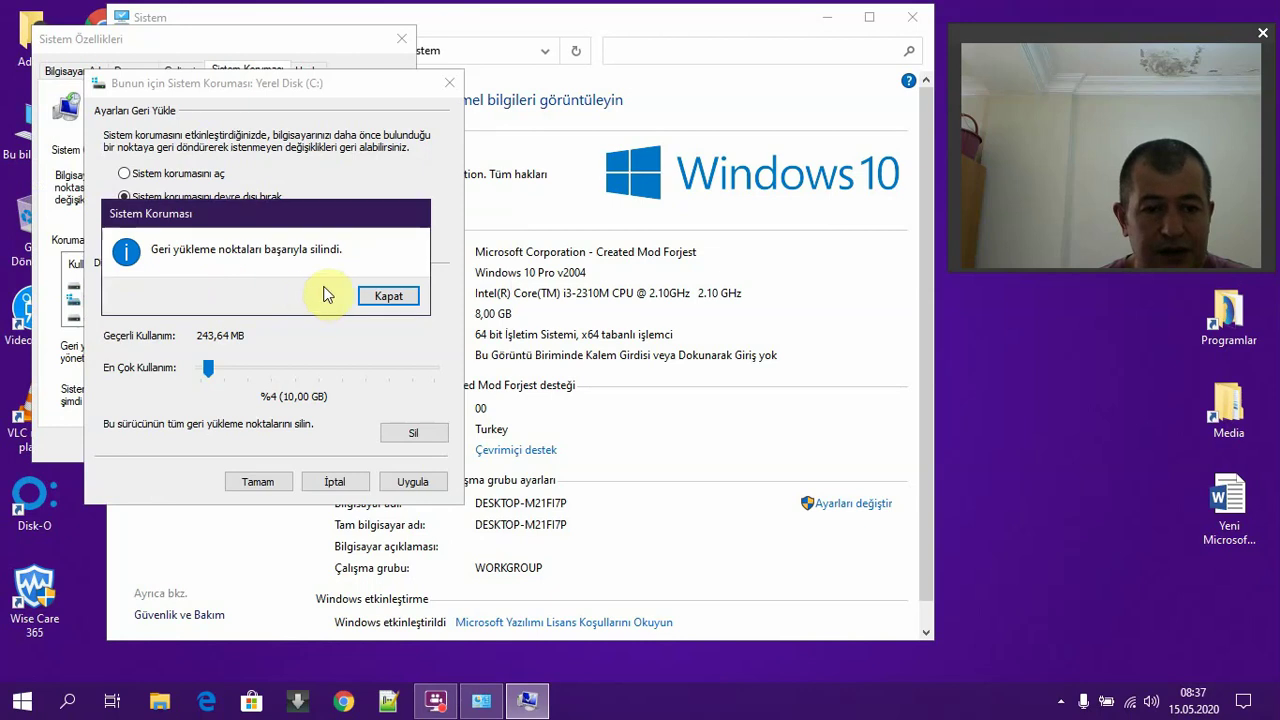
left_click(386, 294)
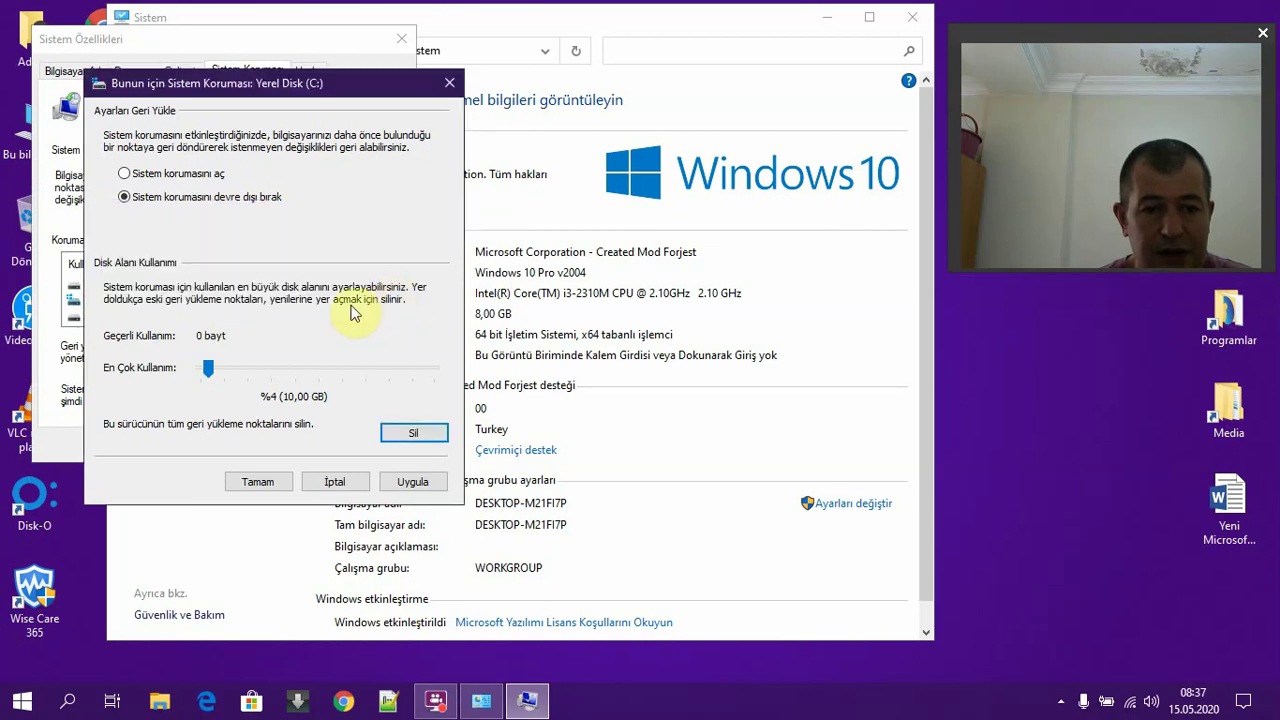
left_click(413, 481)
left_click(320, 345)
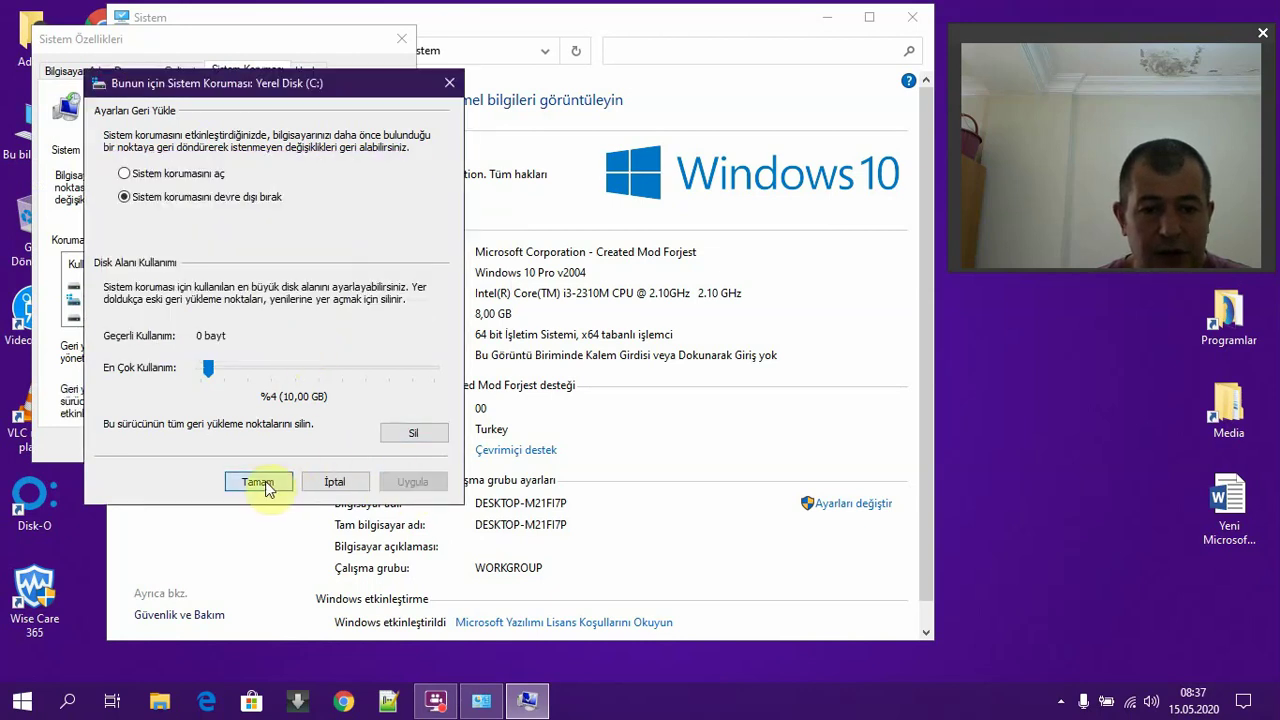
left_click(258, 482)
left_click(223, 450)
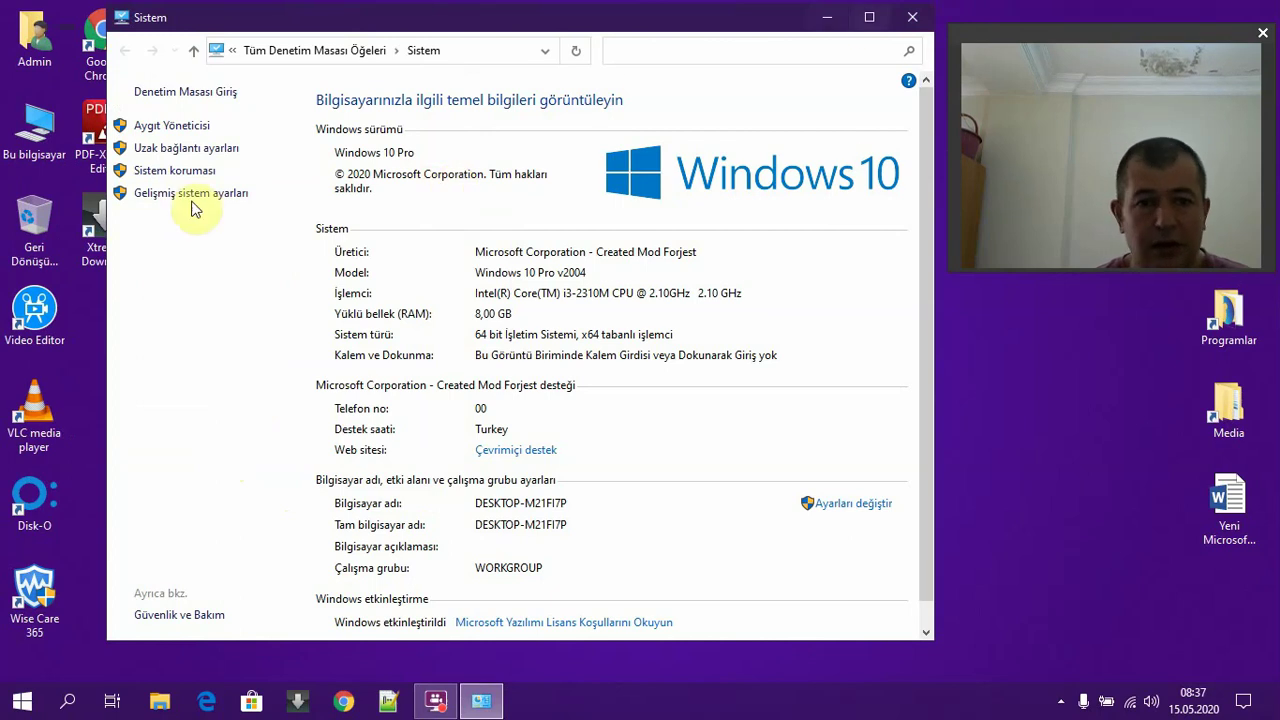
left_click(912, 17)
Reopen the protection configuration of Yerel Disk (C:), show the Sistem korumasını aç option, and cancel everything back to the desktop.
right_click(20, 126)
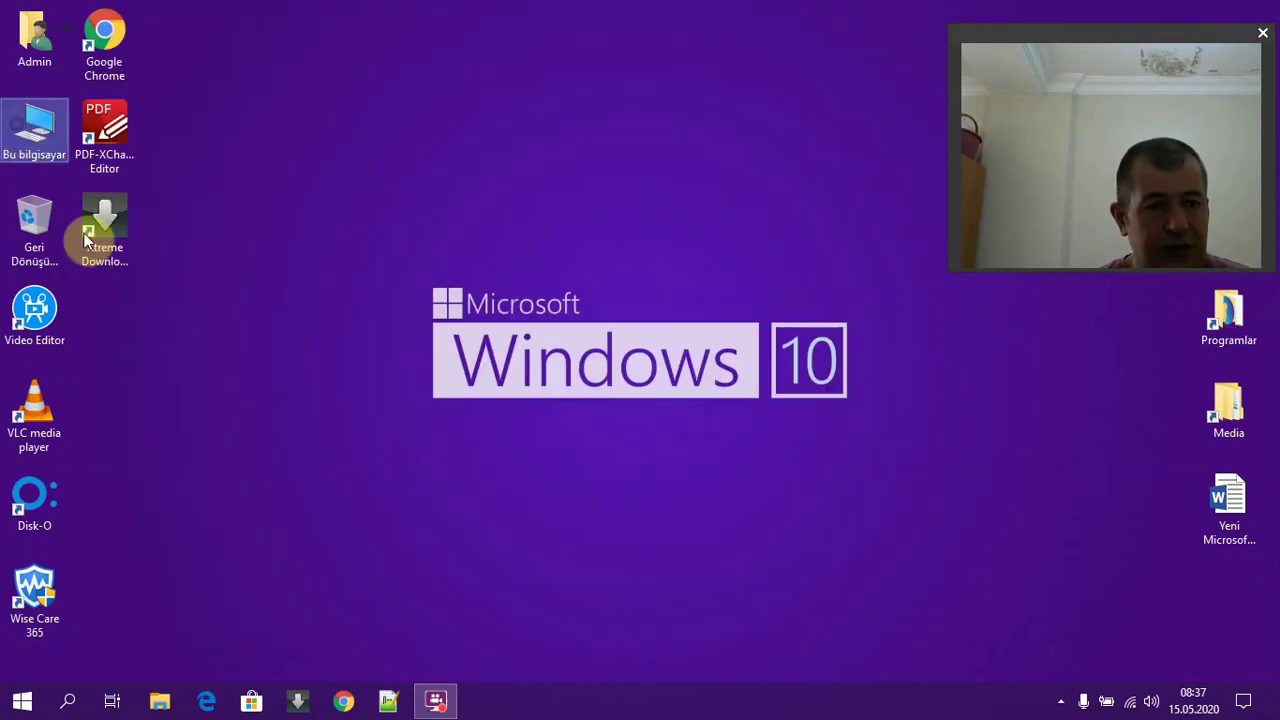
left_click(118, 420)
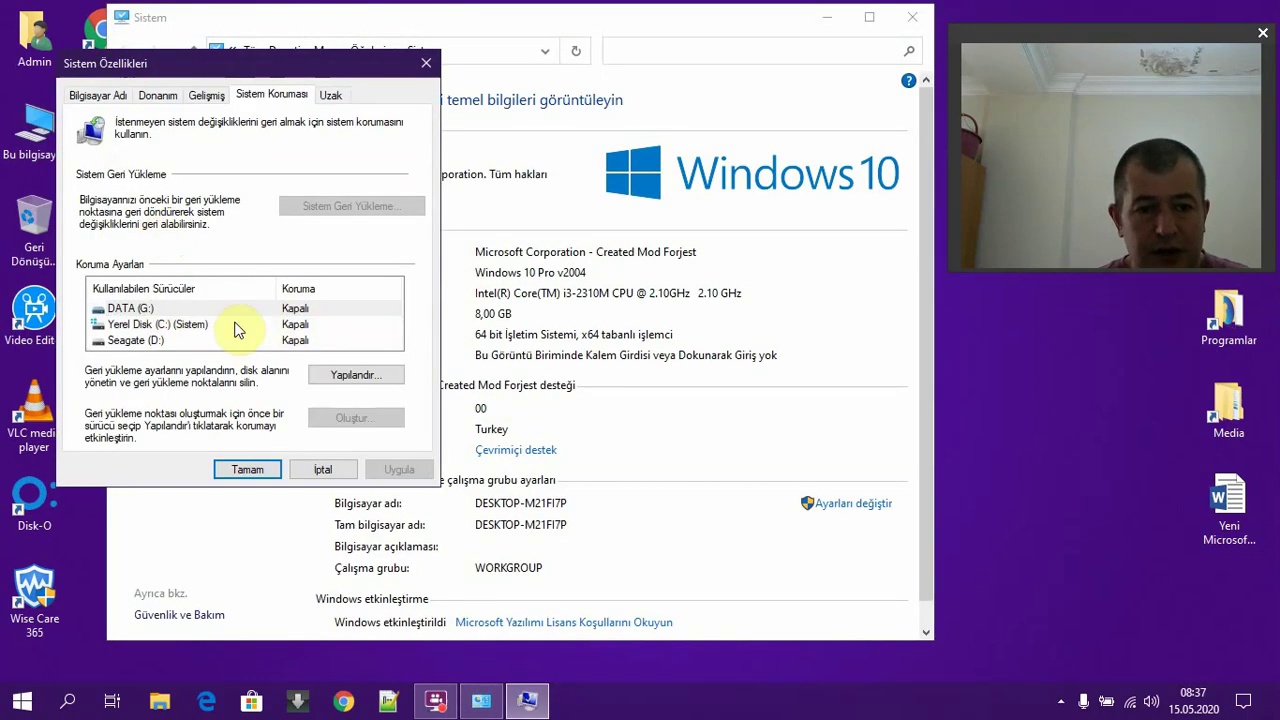
left_click(228, 326)
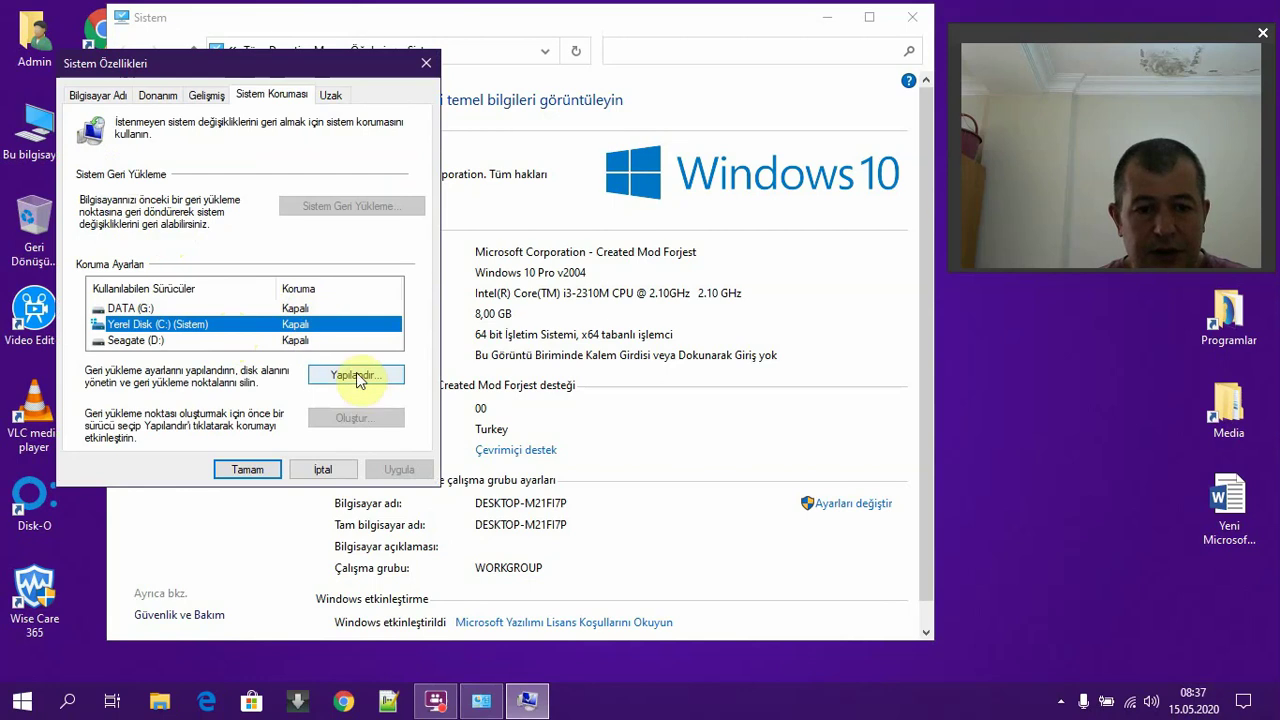
left_click(356, 375)
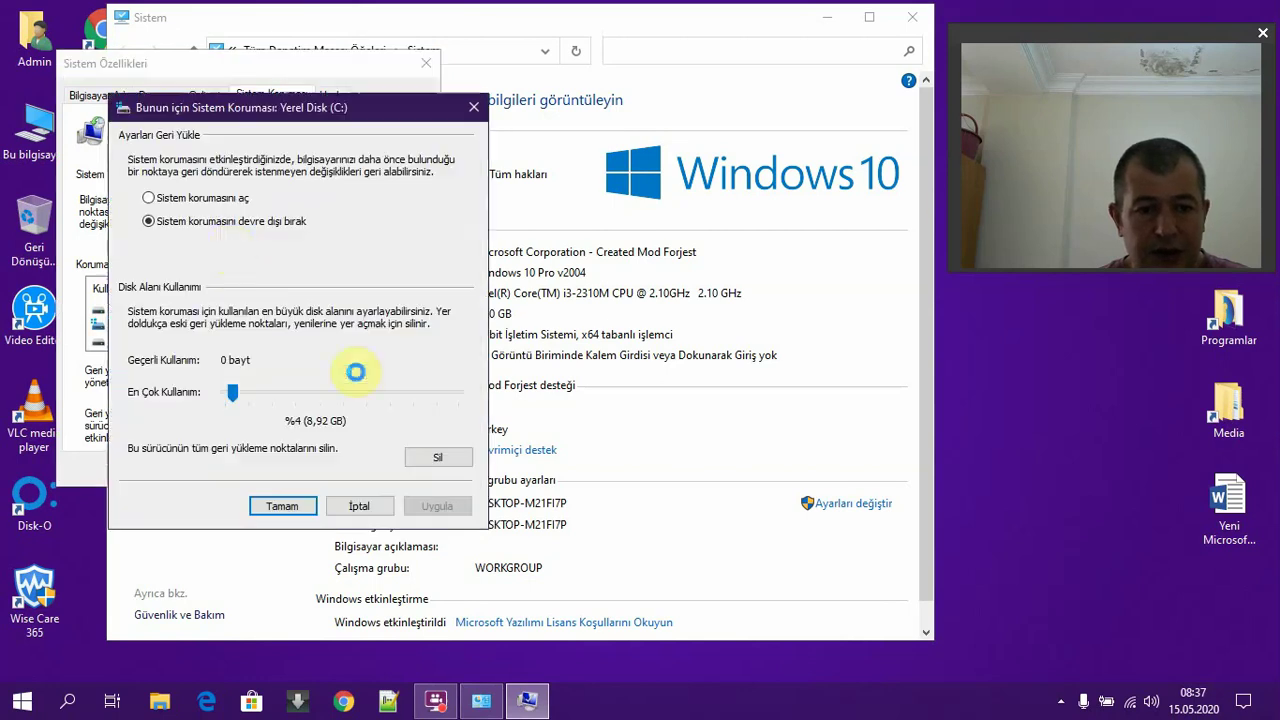
left_click(195, 203)
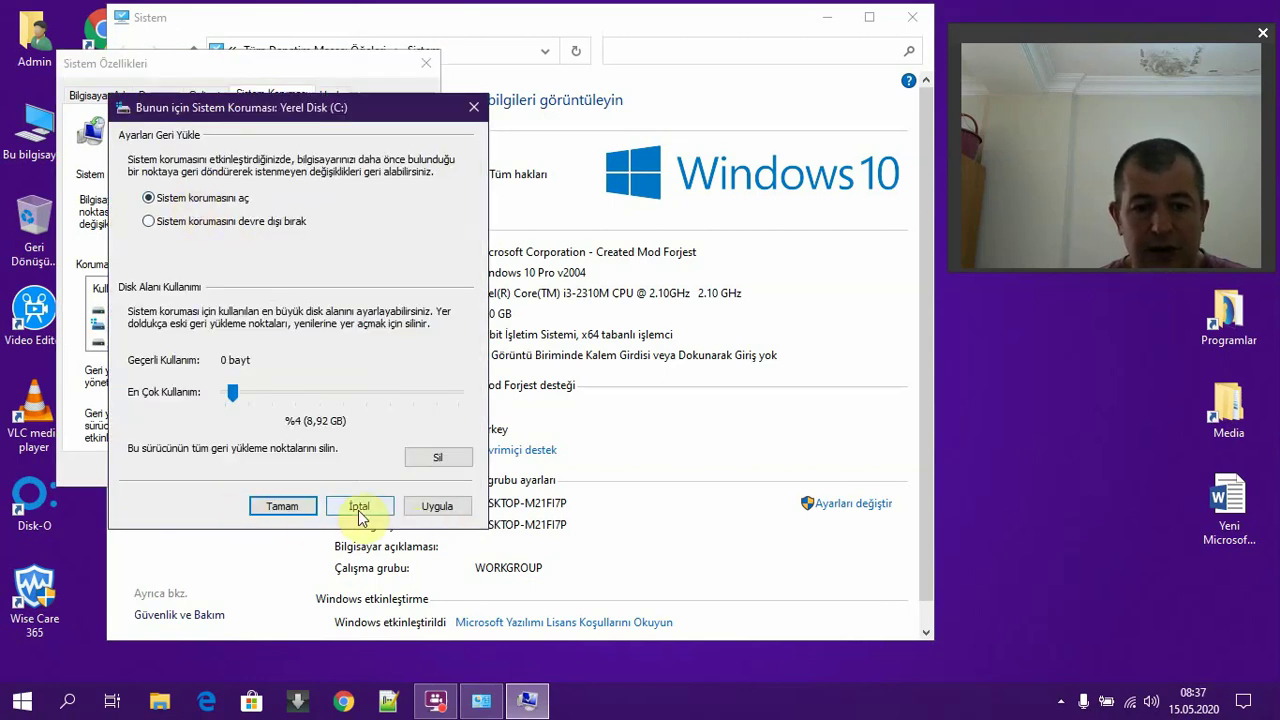
left_click(352, 509)
left_click(330, 469)
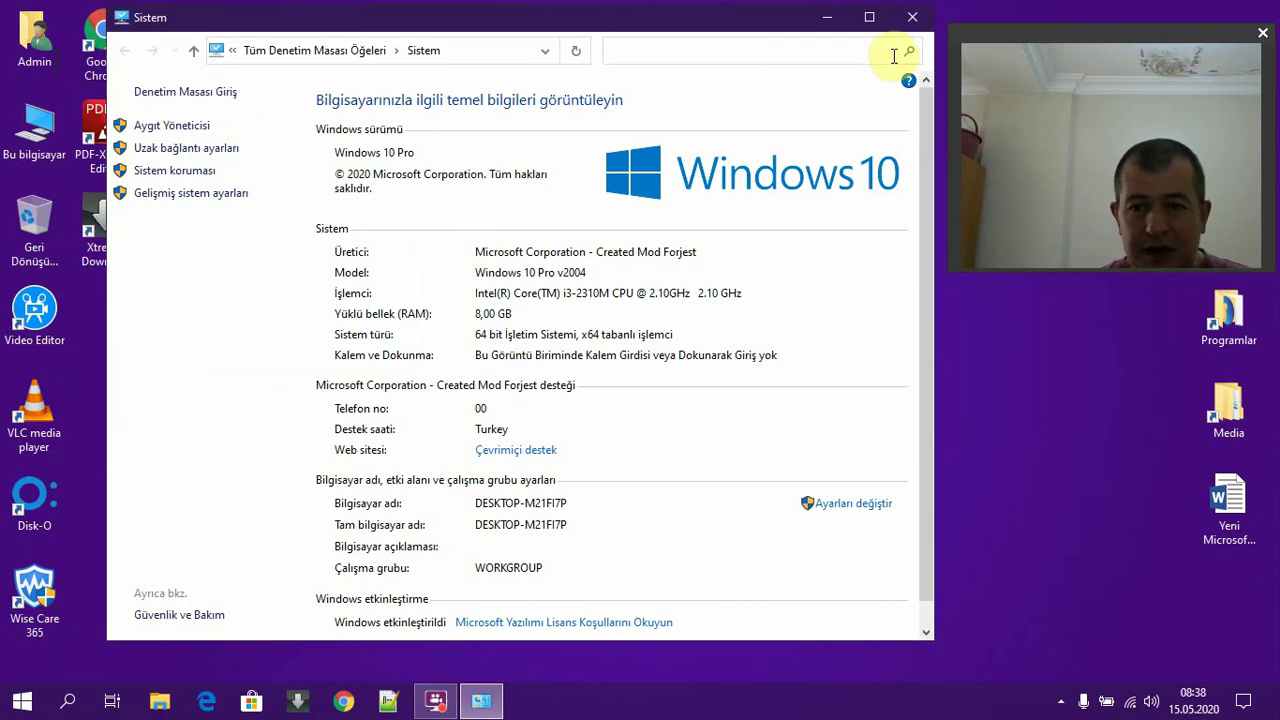
left_click(912, 17)
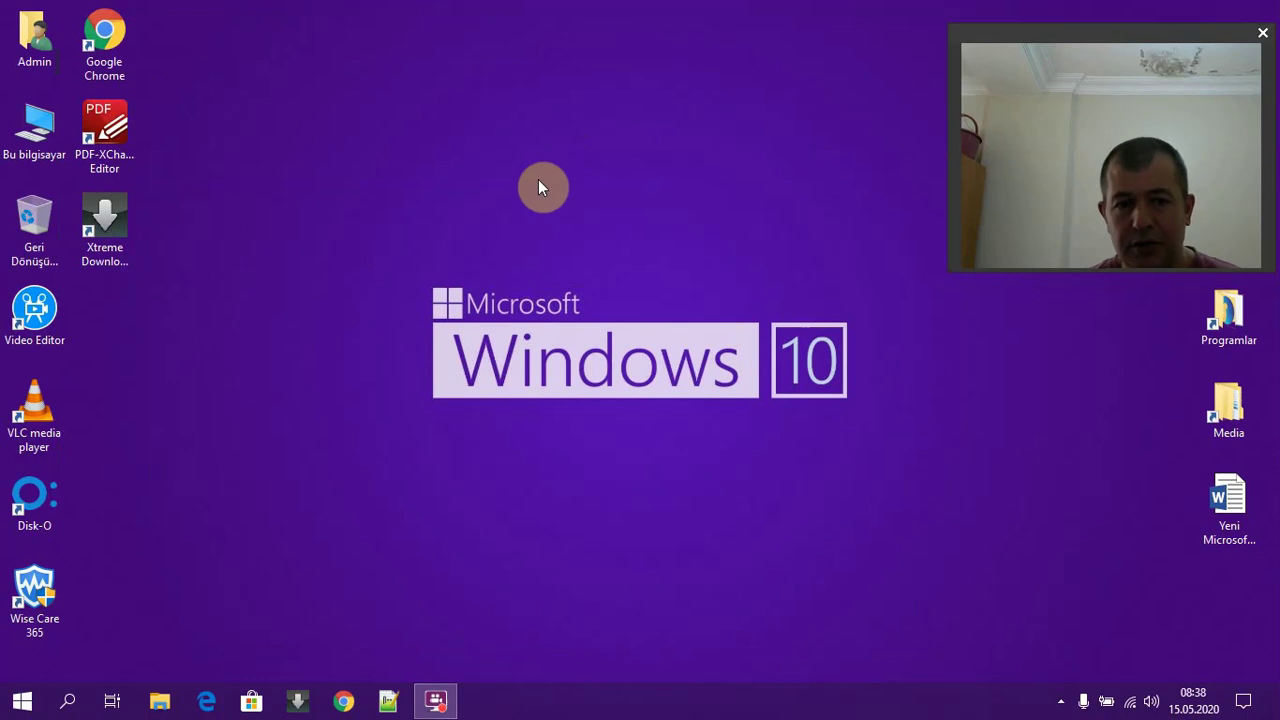
left_click_drag(1090, 43, 1100, 18)
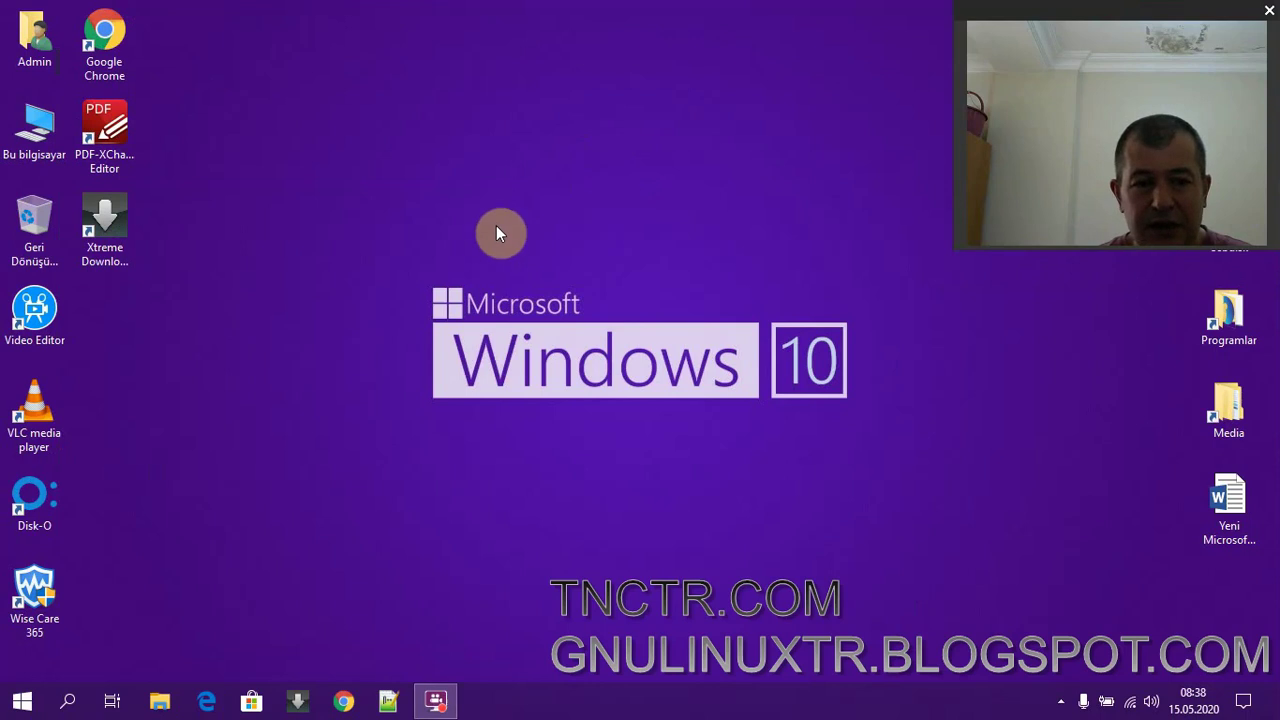
left_click_drag(420, 232, 415, 365)
left_click(895, 476)
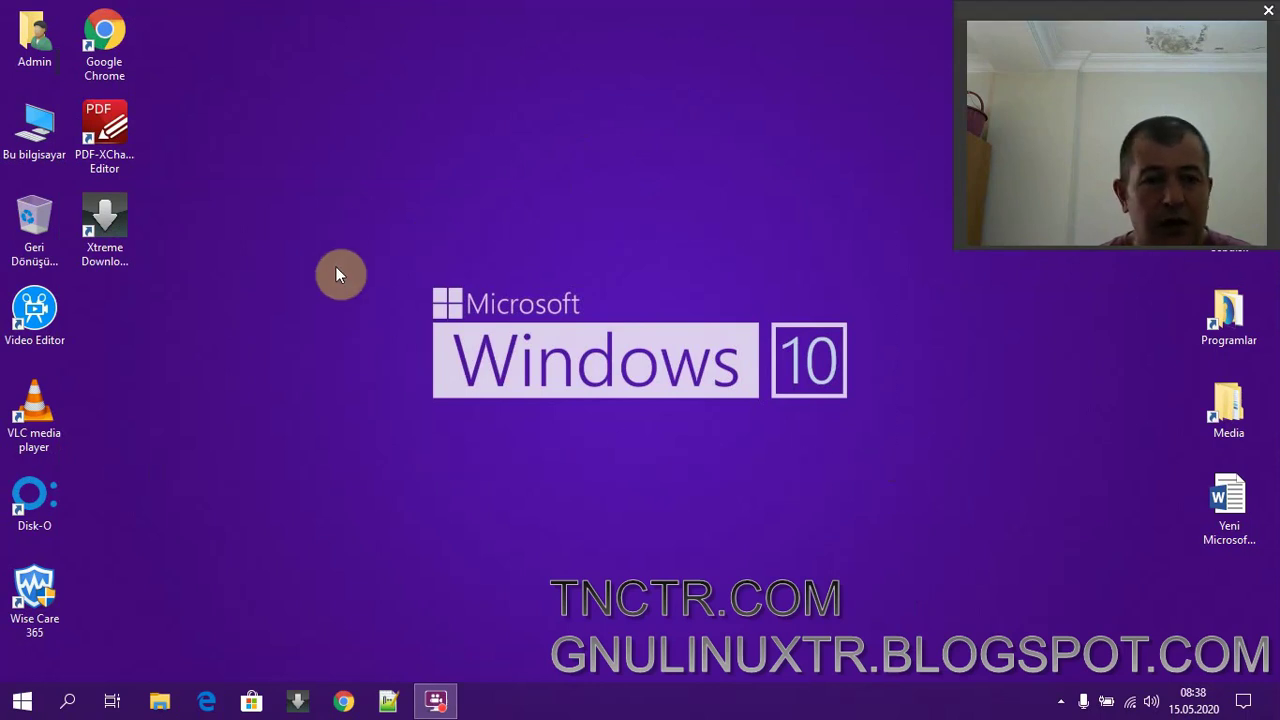
right_click(343, 205)
left_click(405, 258)
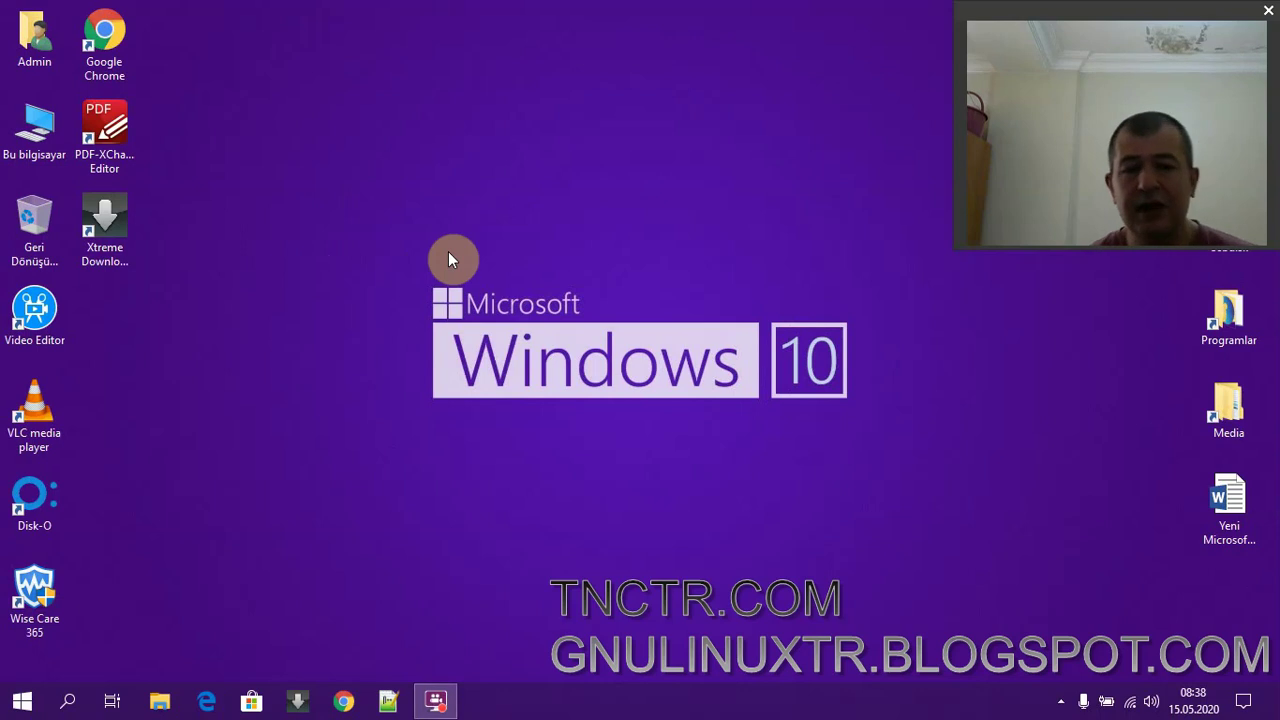
Open the Windows özelliklerini aç veya kapat dialog from Programlar ve Özellikler in Denetim Masası.
left_click(22, 701)
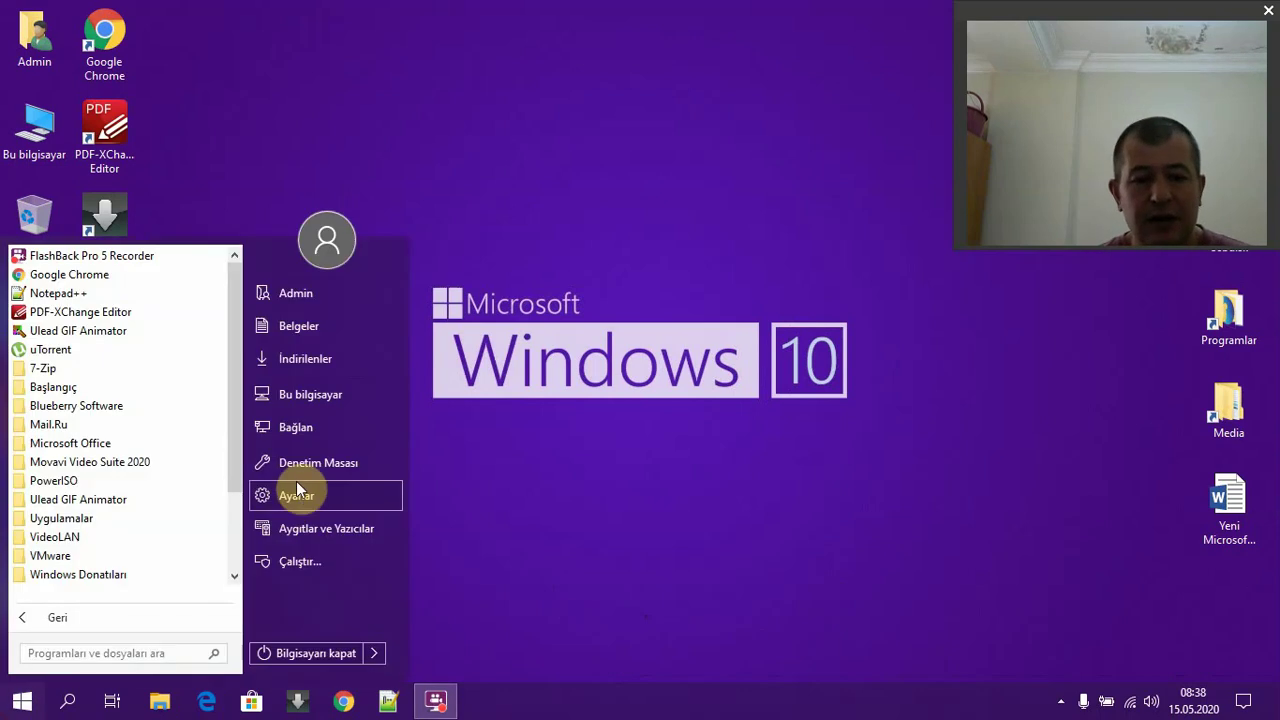
left_click(301, 465)
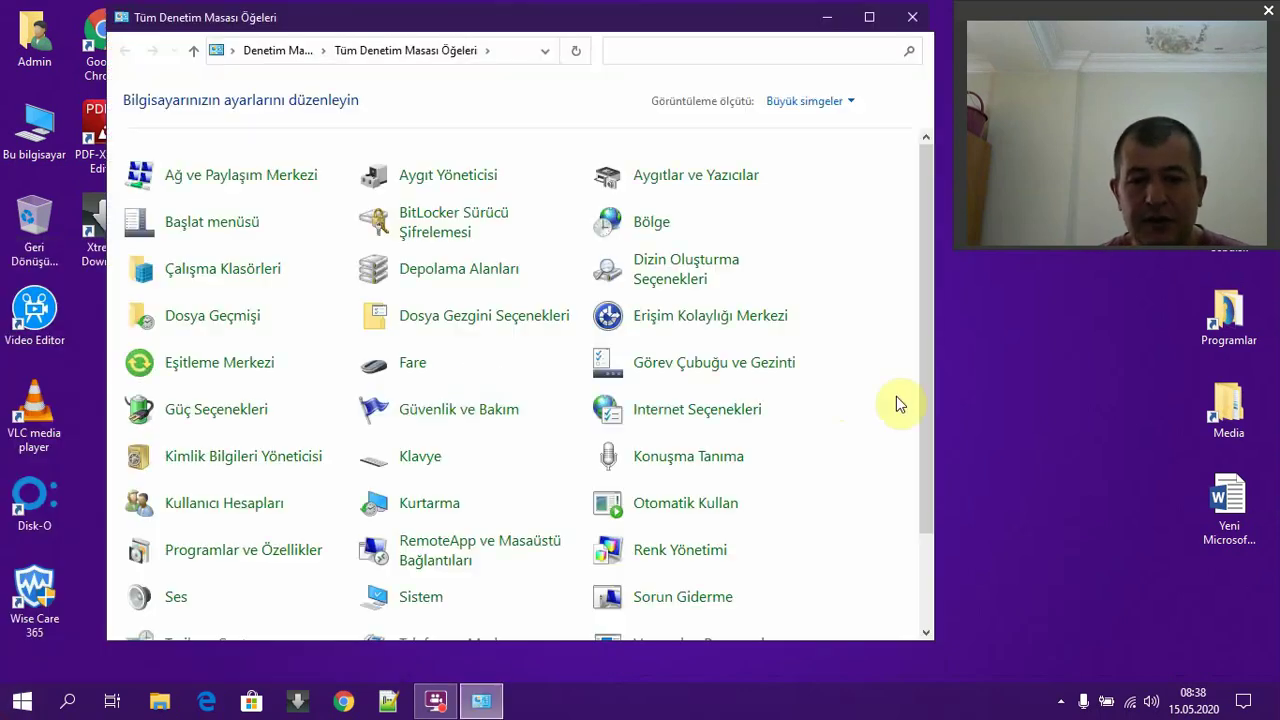
left_click_drag(923, 428, 892, 548)
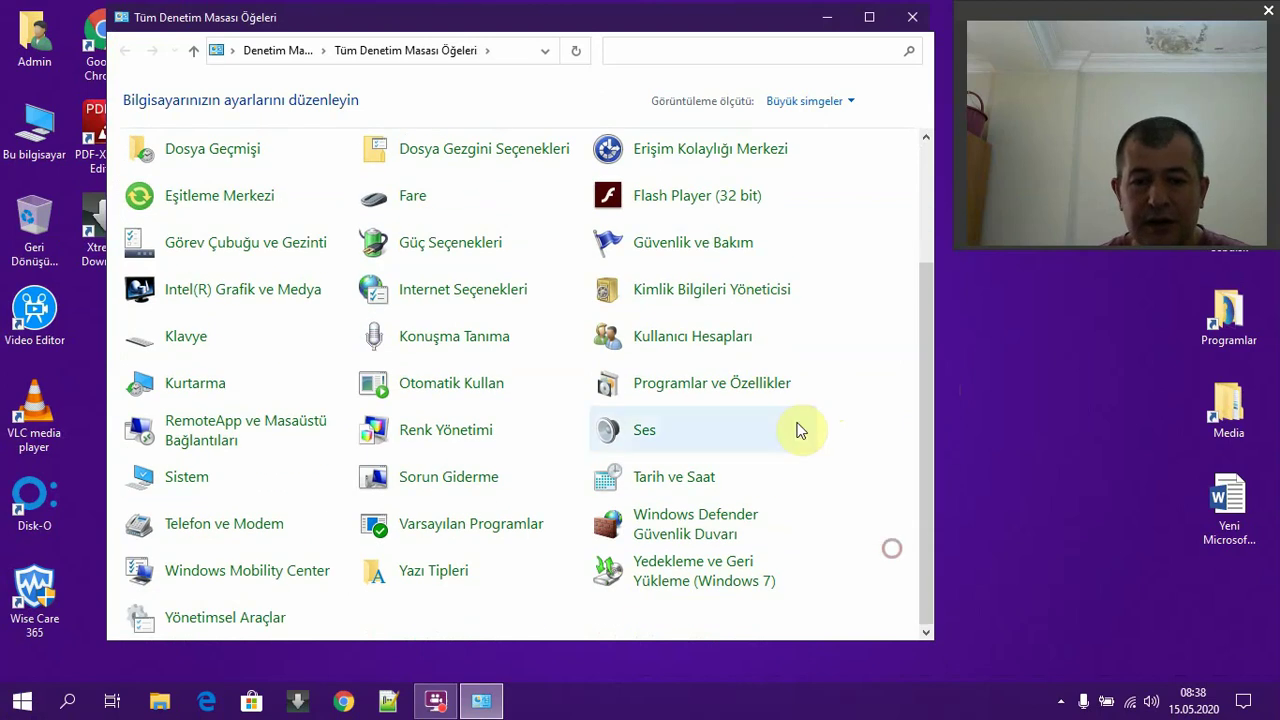
left_click(679, 390)
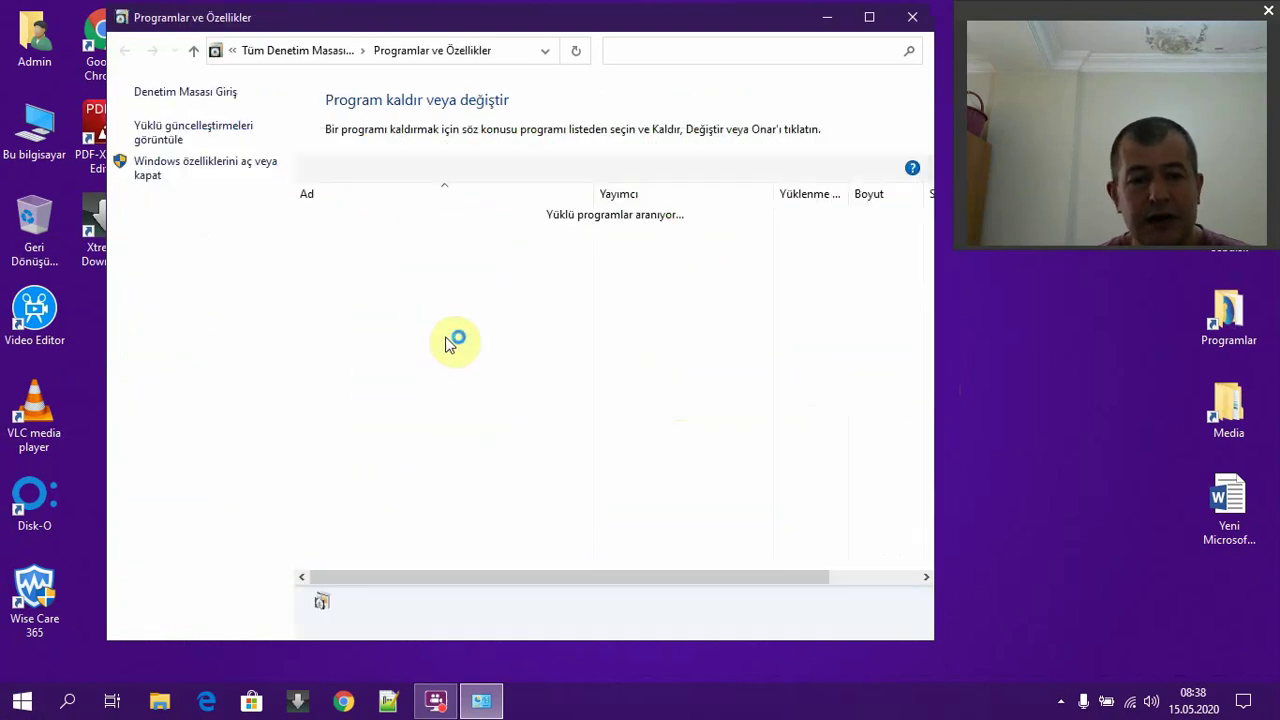
left_click(157, 175)
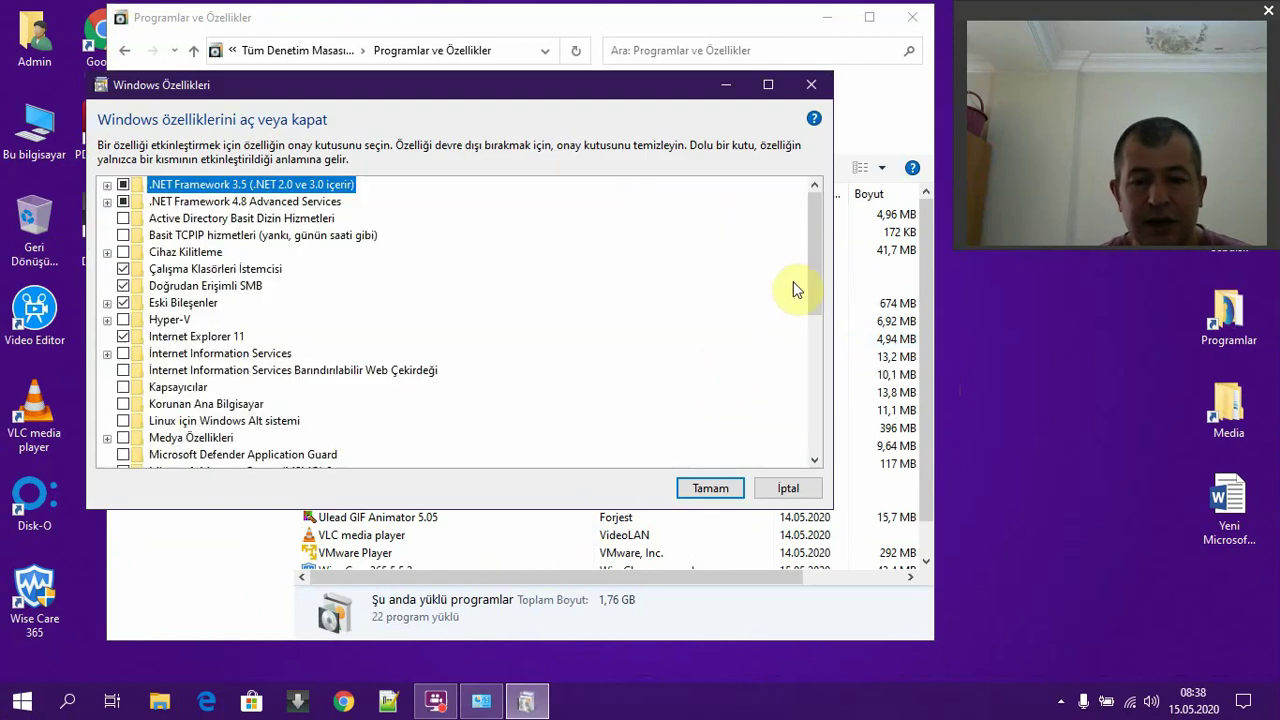
Examine the Yazdırma ve Belge Hizmetleri, Microsoft PDF Olarak Yazdır, XPS and Medya Özellikleri entries, cancel the features dialog, and close Programlar ve Özellikler.
left_click_drag(818, 256, 837, 450)
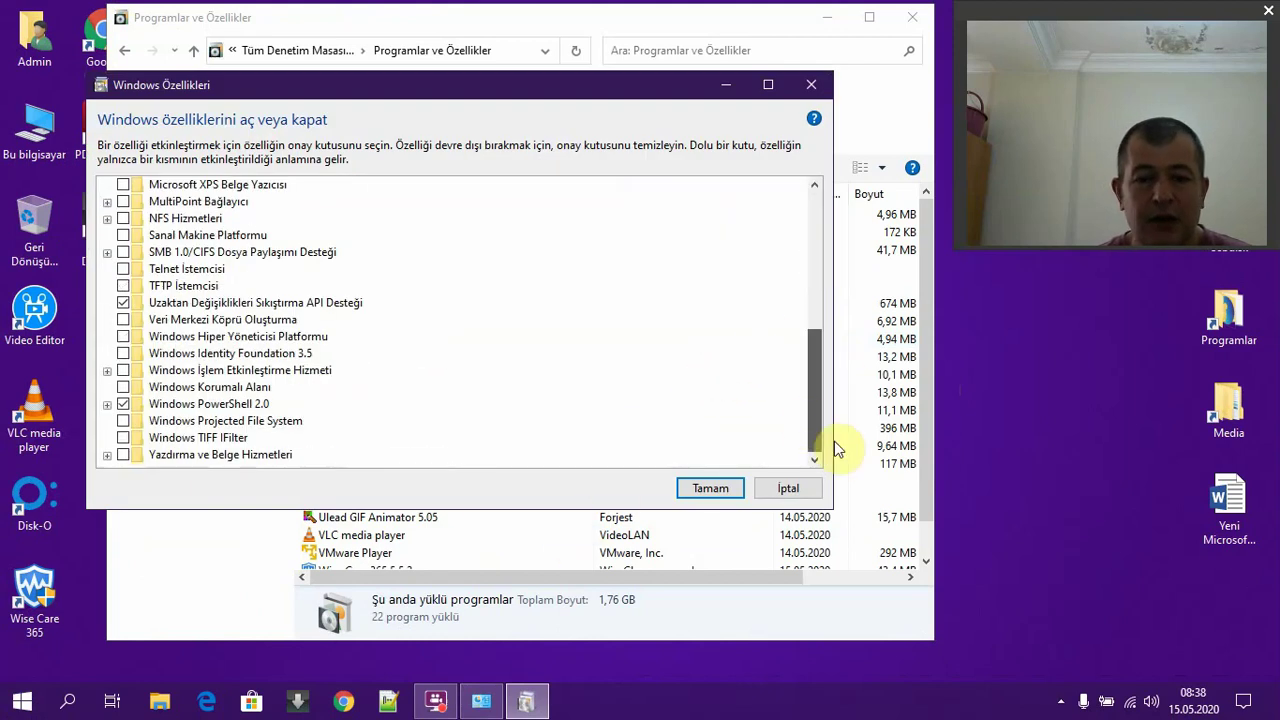
left_click(165, 456)
scroll(240, 350, "up", 2)
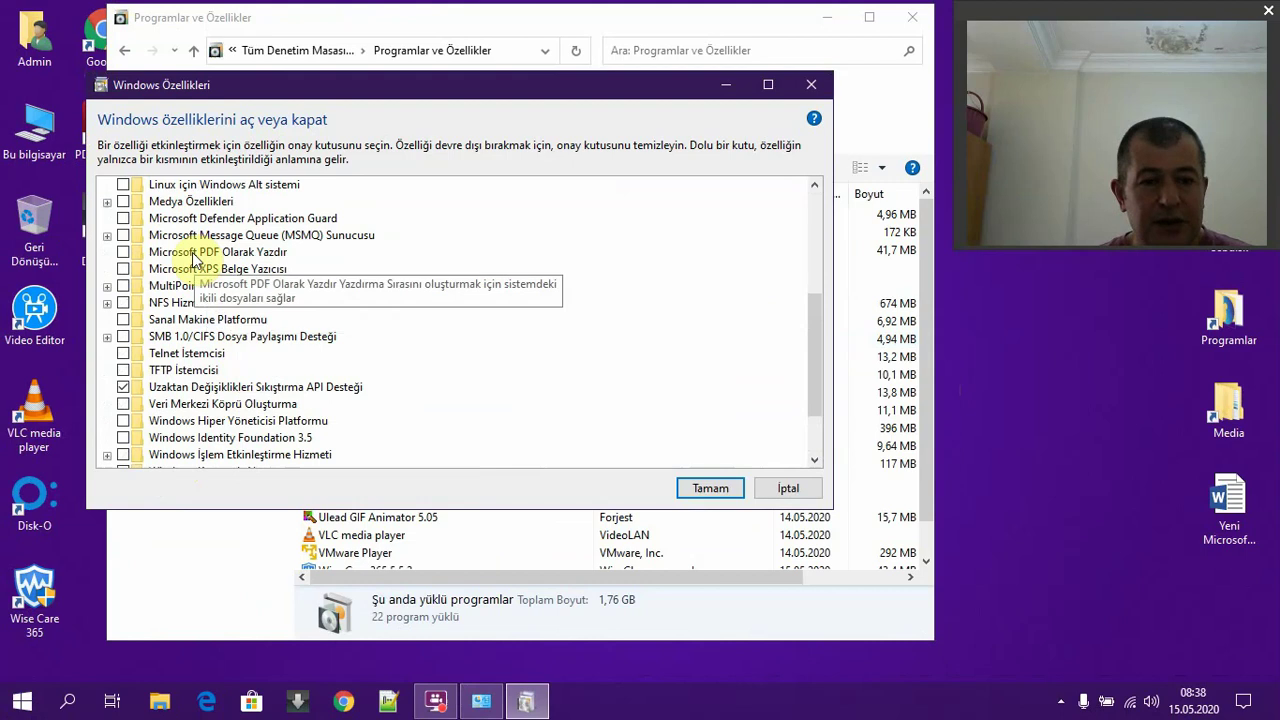
left_click(195, 252)
left_click(205, 269)
scroll(290, 275, "up", 1)
left_click(200, 251)
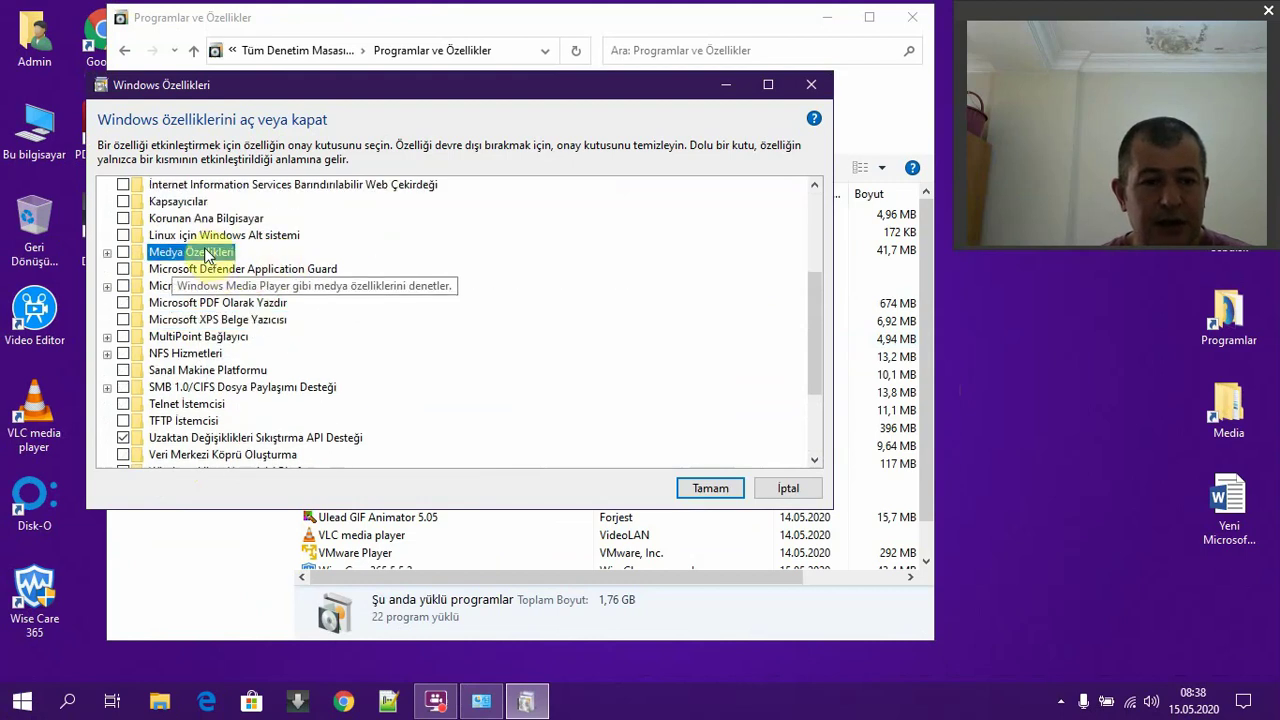
double_click(200, 251)
scroll(505, 403, "up", 1)
left_click(788, 488)
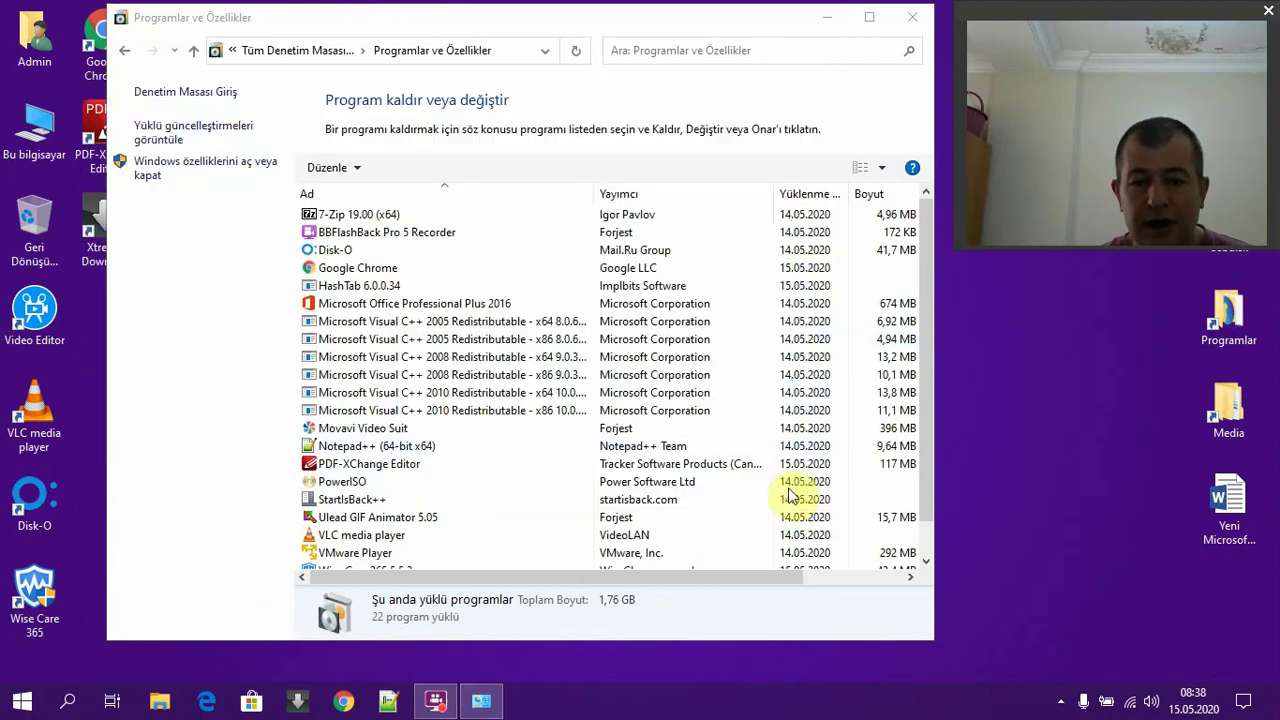
left_click(910, 19)
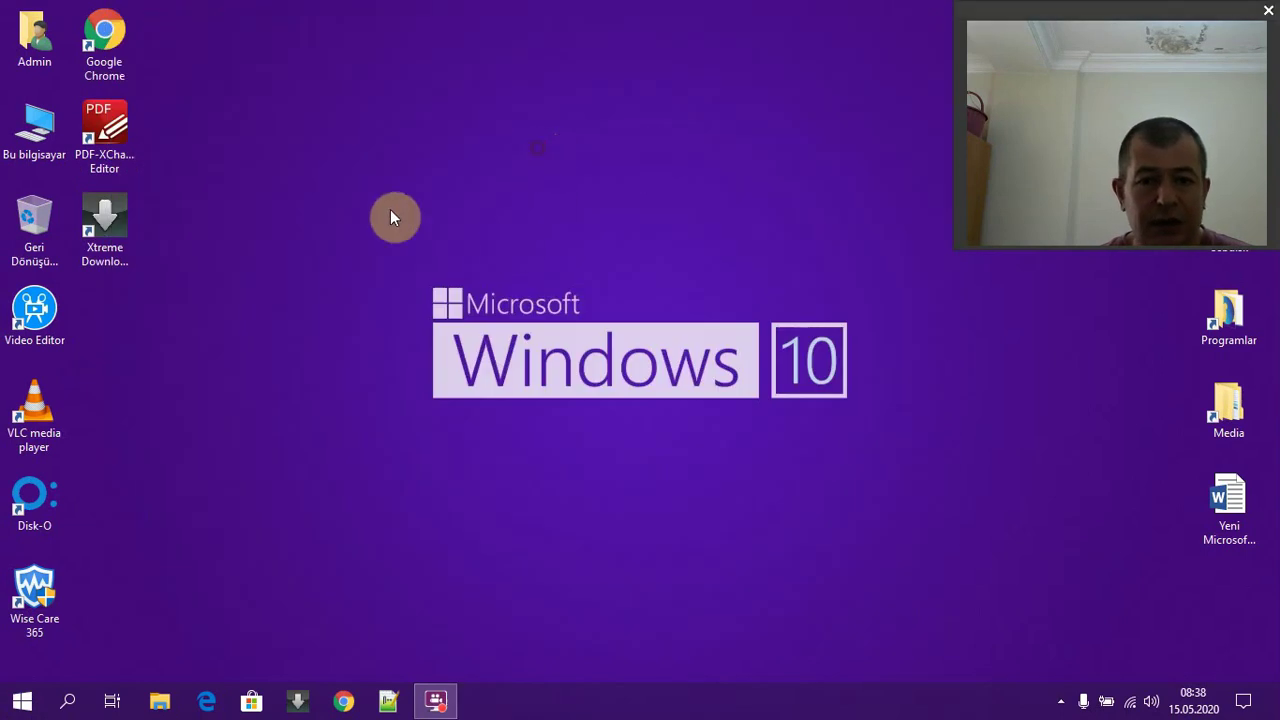
Open the Hizmetler window by running services.msc from the Çalıştır dialog.
key("super+r")
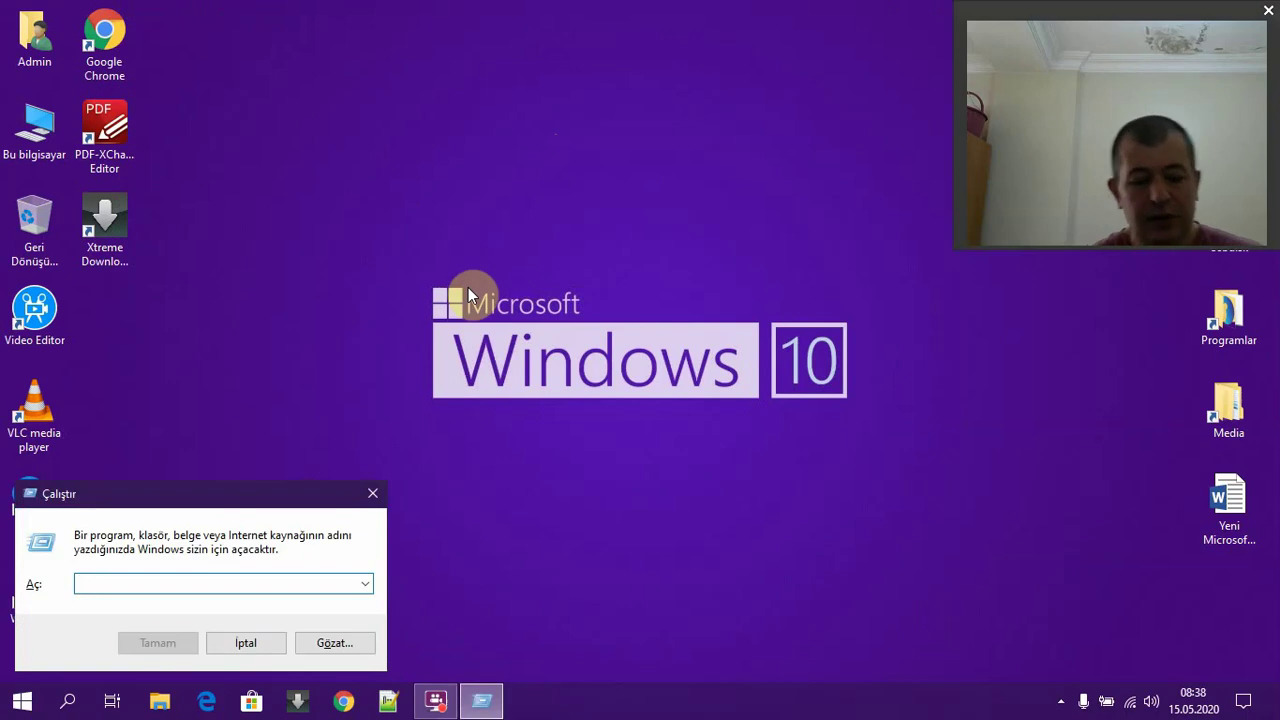
type("services.")
type("msc")
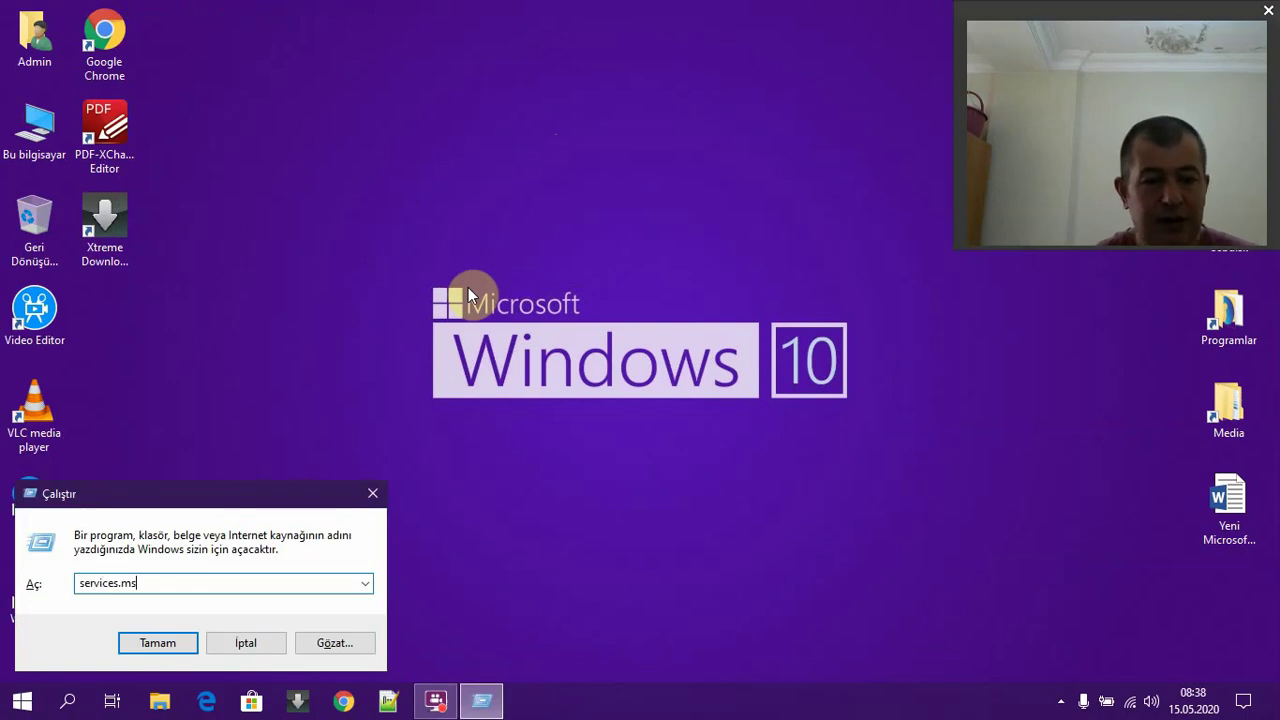
key("Return")
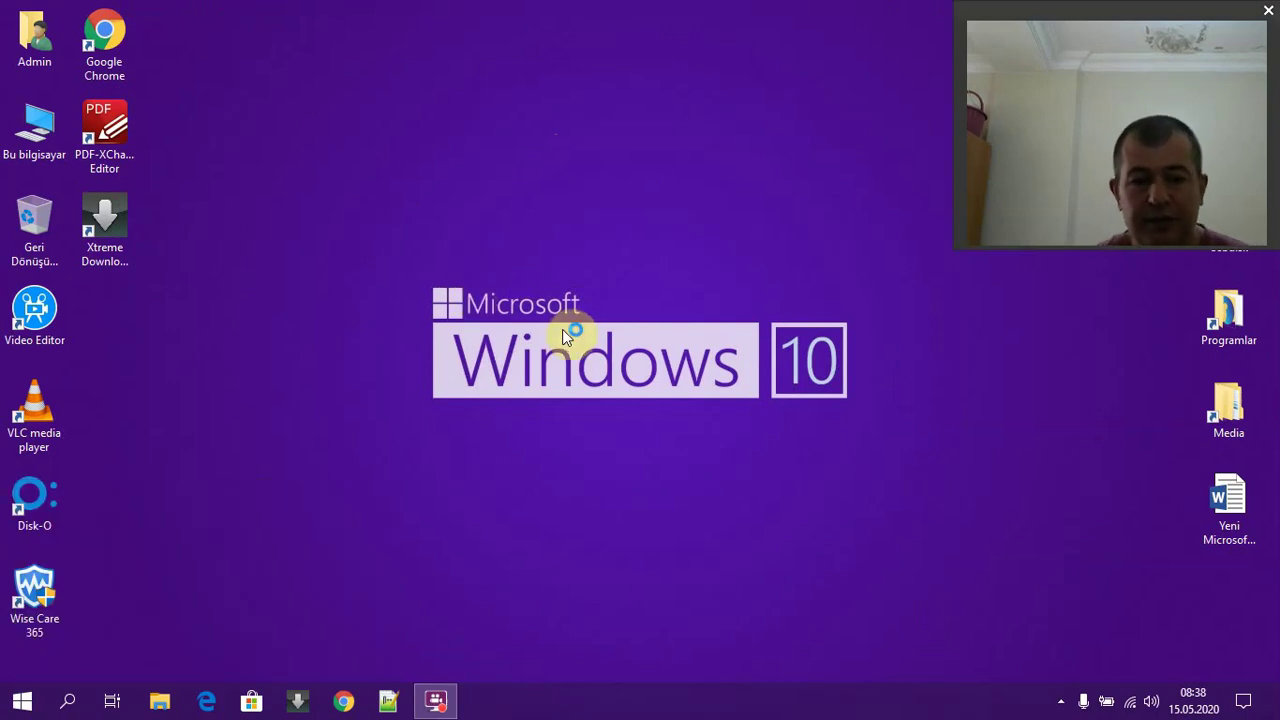
Search the Start menu for "hizmet", open Hizmetler from the results, close its window, and refresh the desktop.
left_click(22, 703)
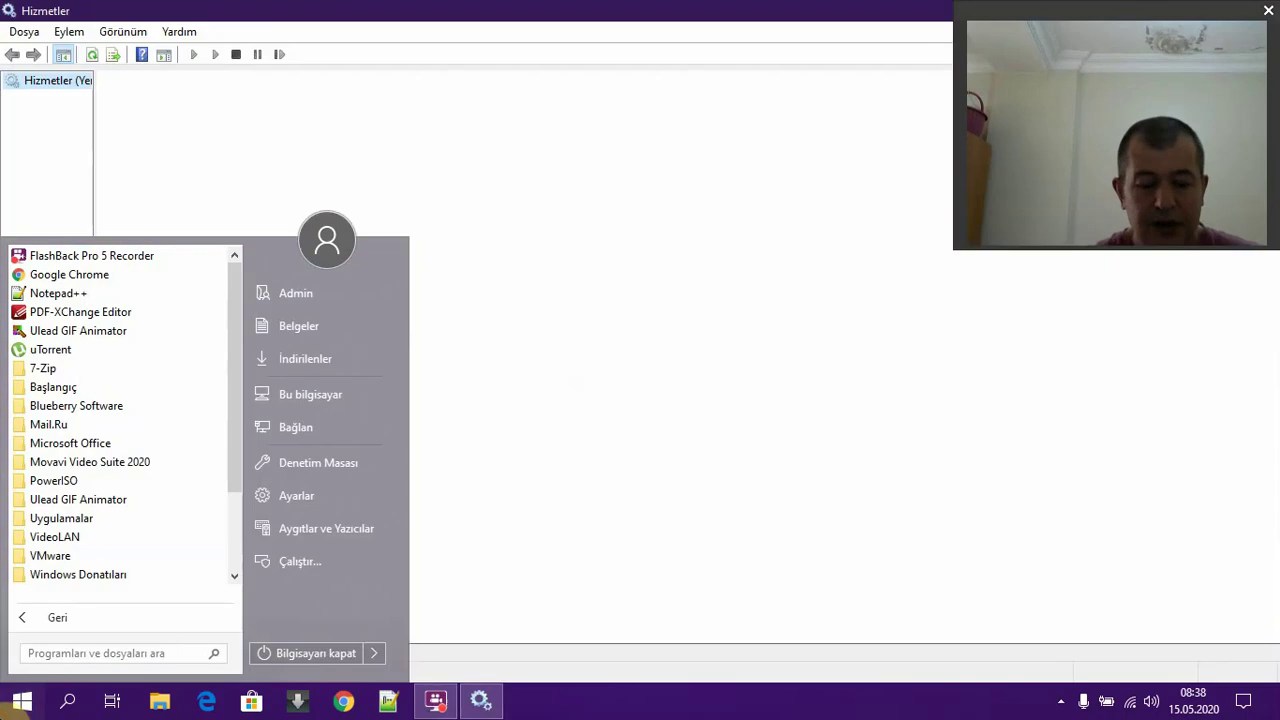
type("hizmet")
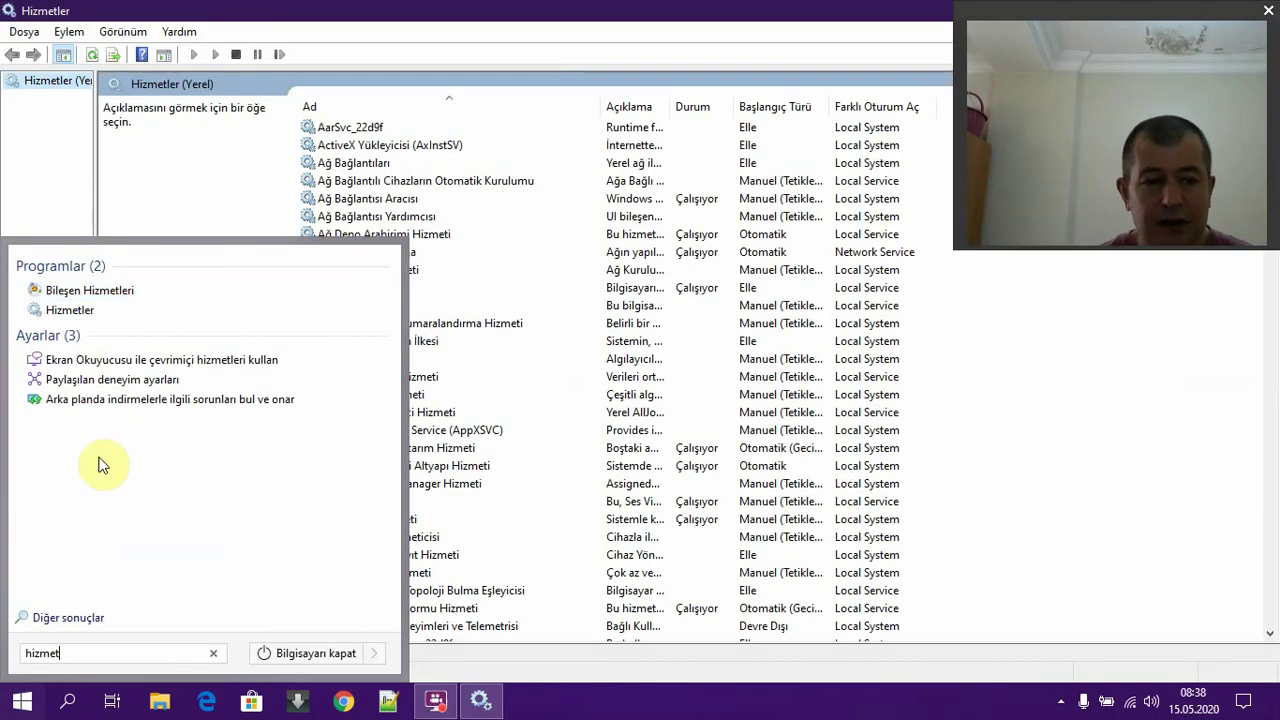
left_click(86, 314)
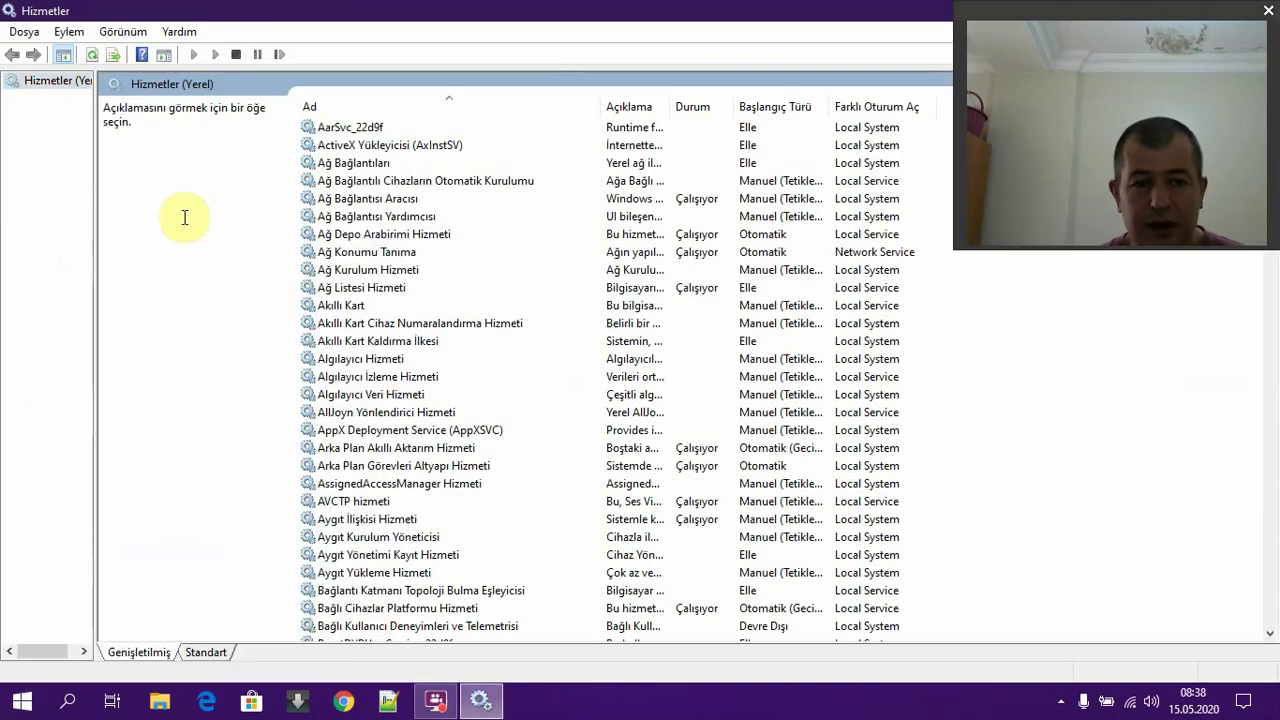
key("alt+F4")
right_click(528, 271)
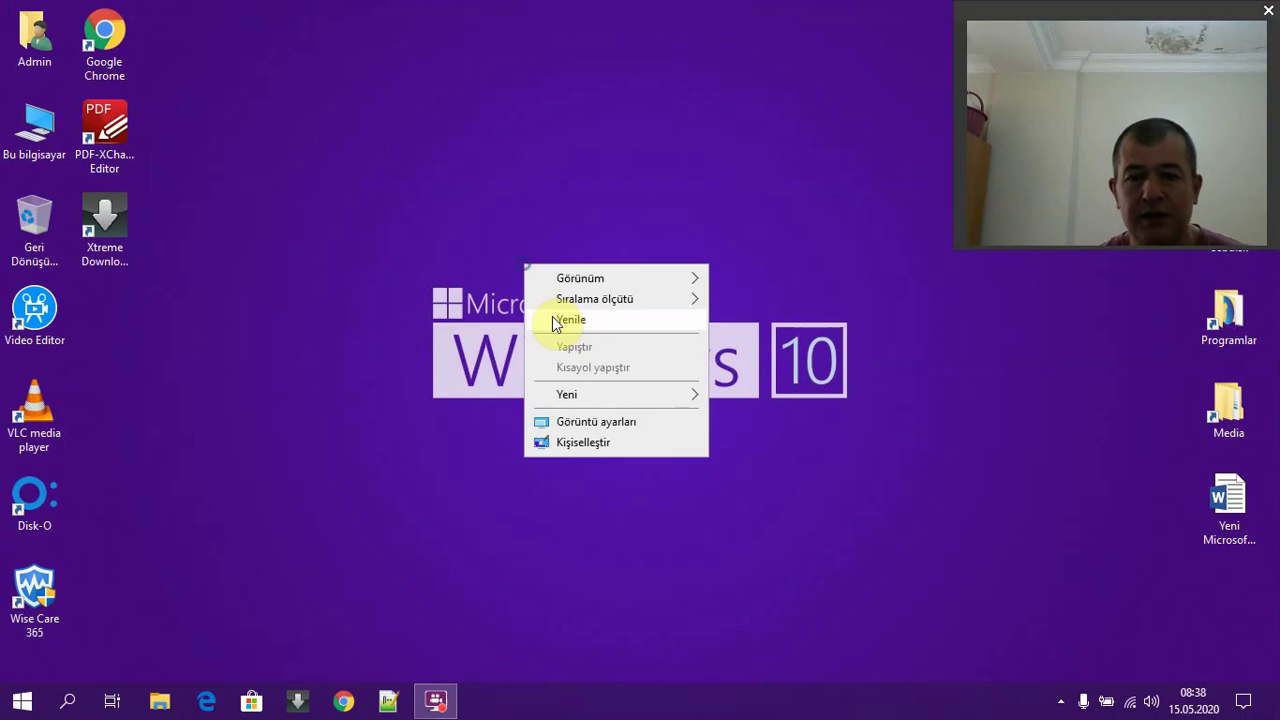
left_click(552, 320)
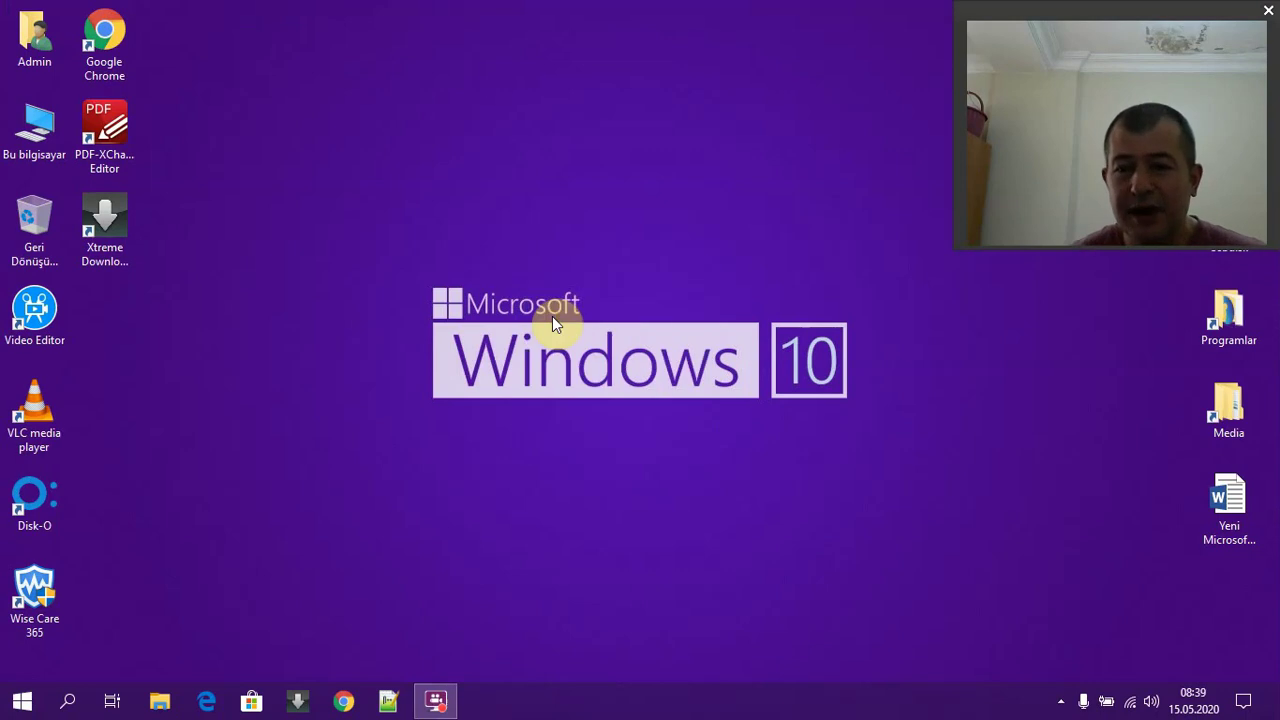